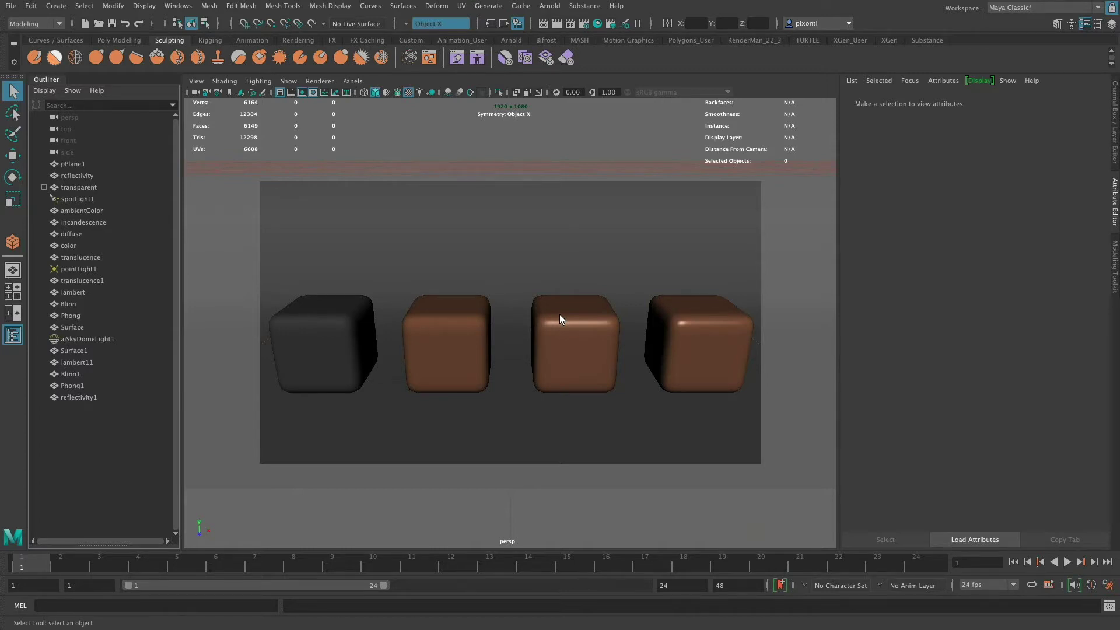
# Select each of the four cubes in turn to compare how they are shaded.
pyautogui.click(341, 356)
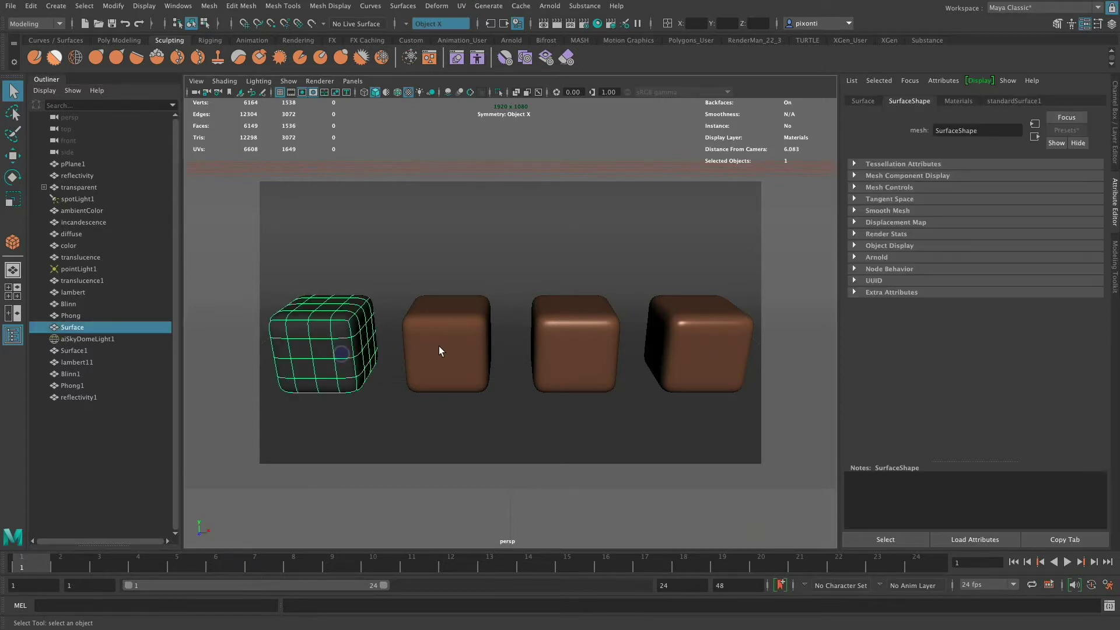
pyautogui.click(442, 350)
pyautogui.click(578, 334)
pyautogui.click(724, 337)
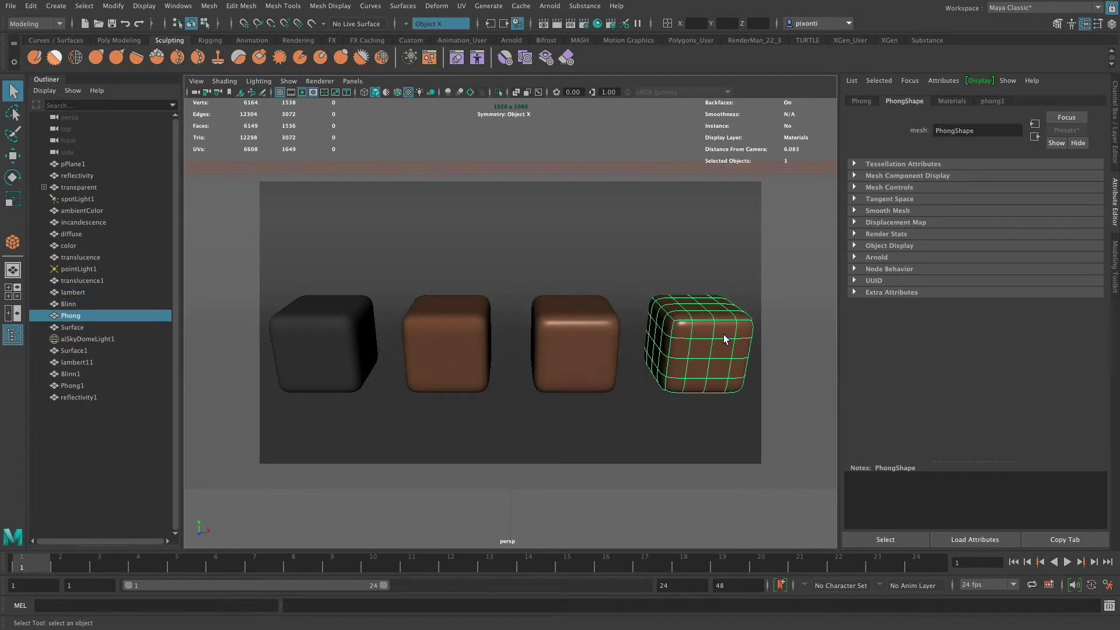
pyautogui.click(333, 350)
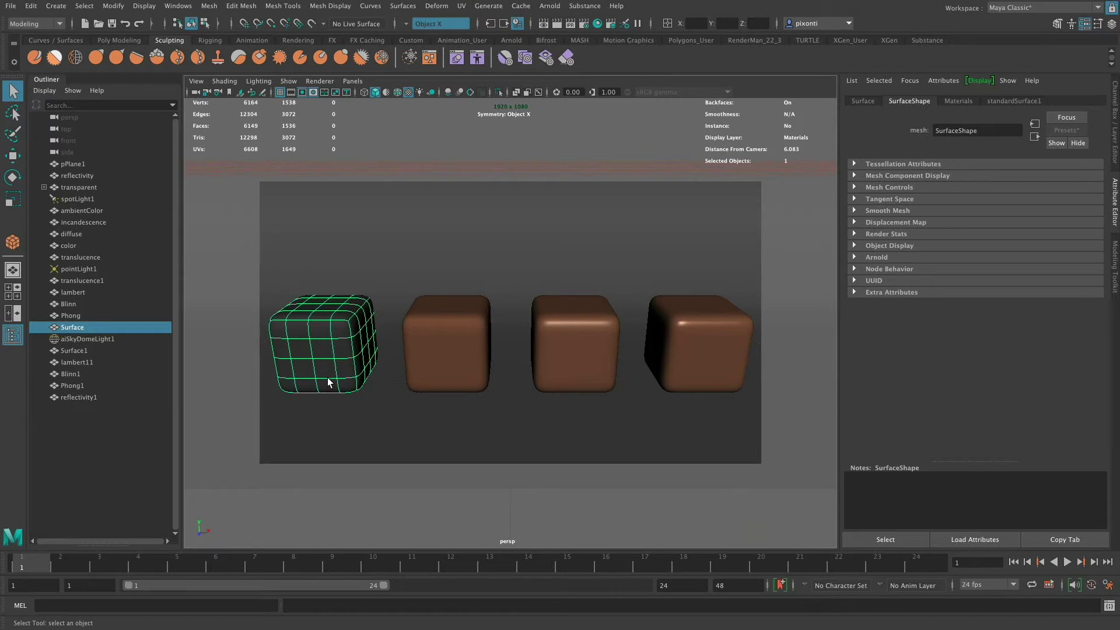
# Examine and compare the material attributes of the lambert, Blinn and Phong cubes.
pyautogui.click(468, 337)
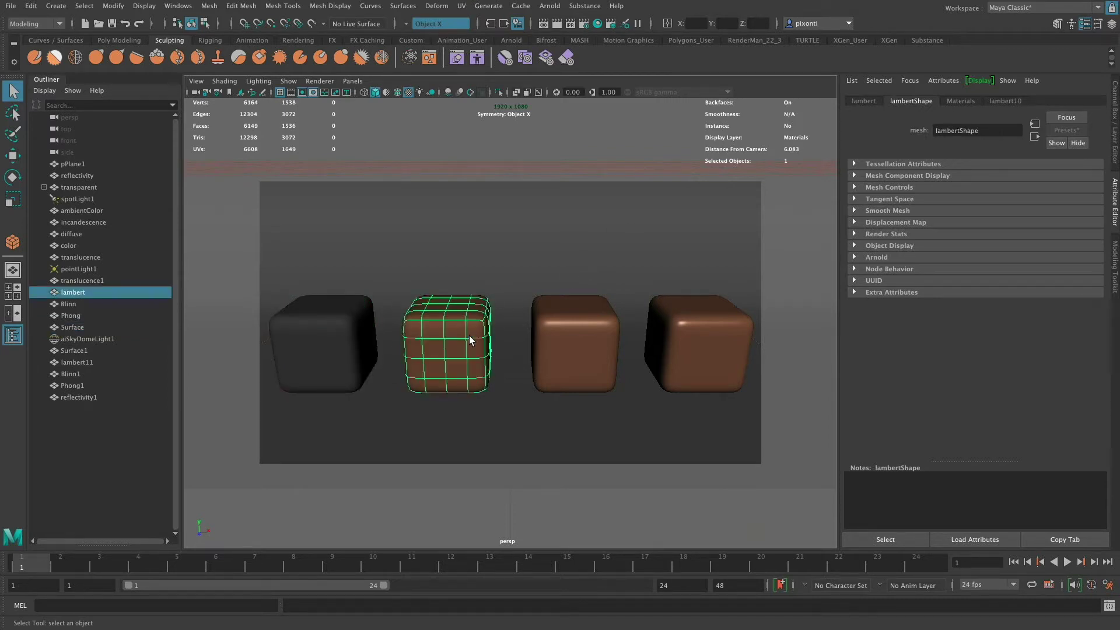
pyautogui.click(1004, 100)
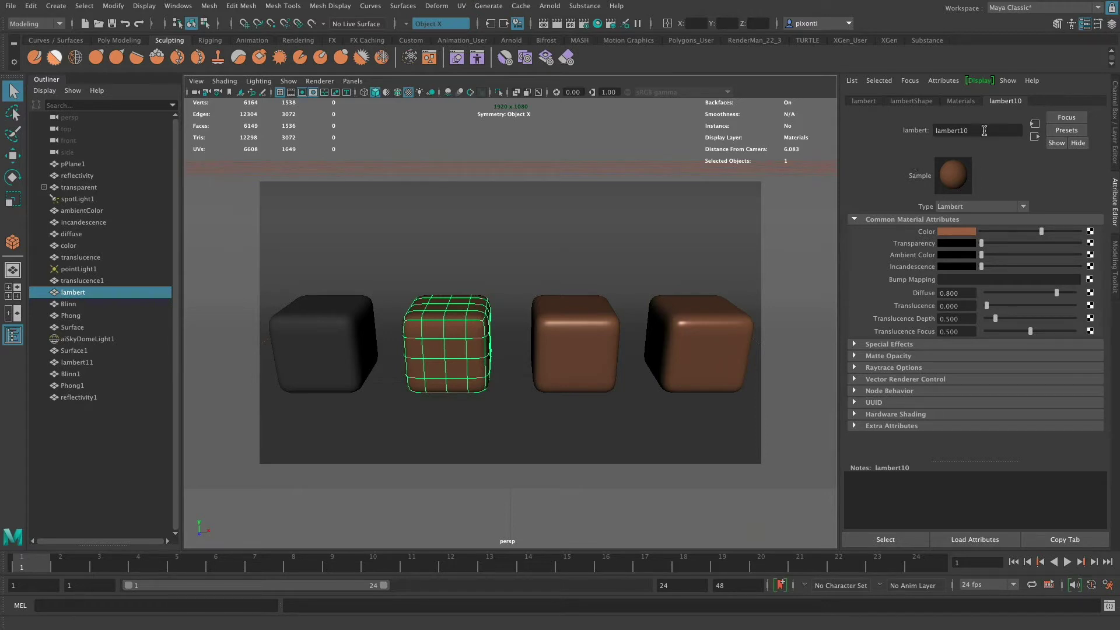
pyautogui.click(580, 344)
pyautogui.click(688, 341)
pyautogui.click(587, 366)
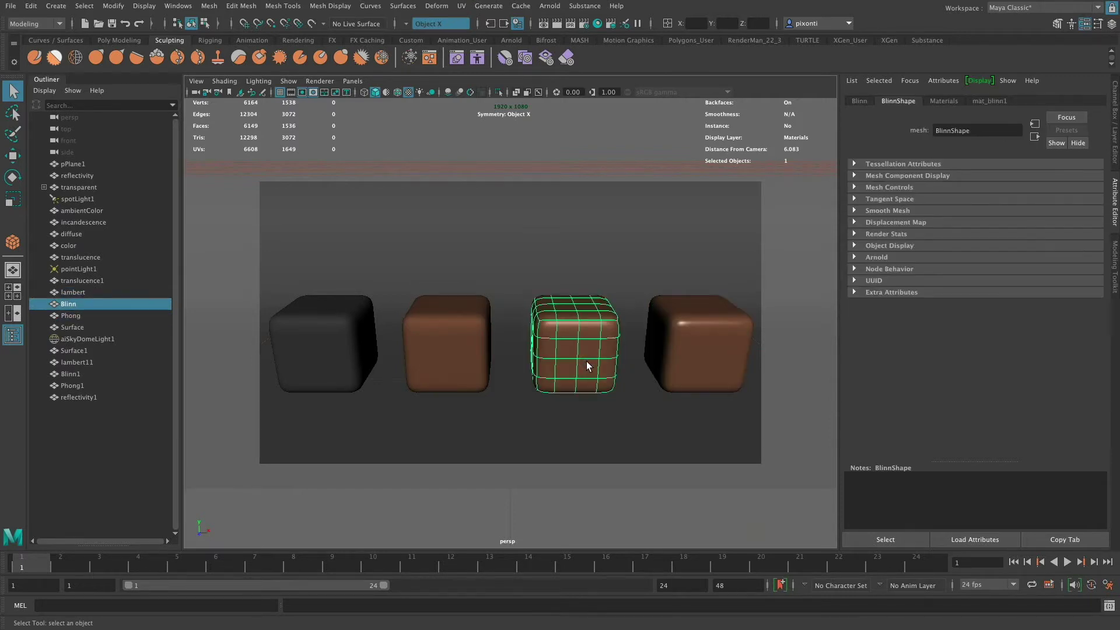
pyautogui.click(992, 101)
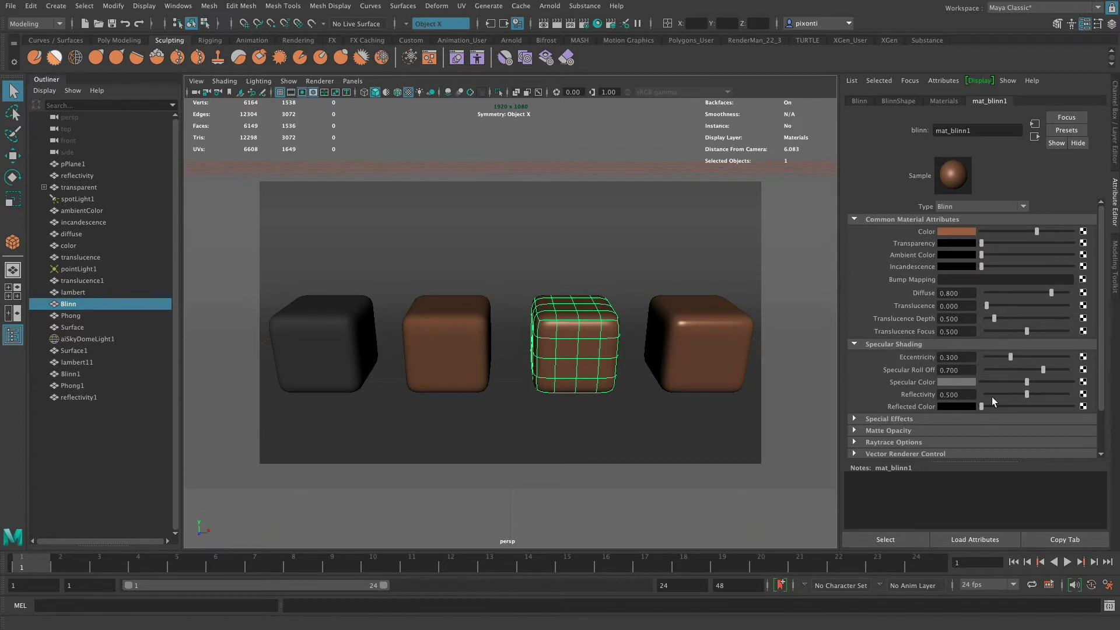
pyautogui.click(722, 341)
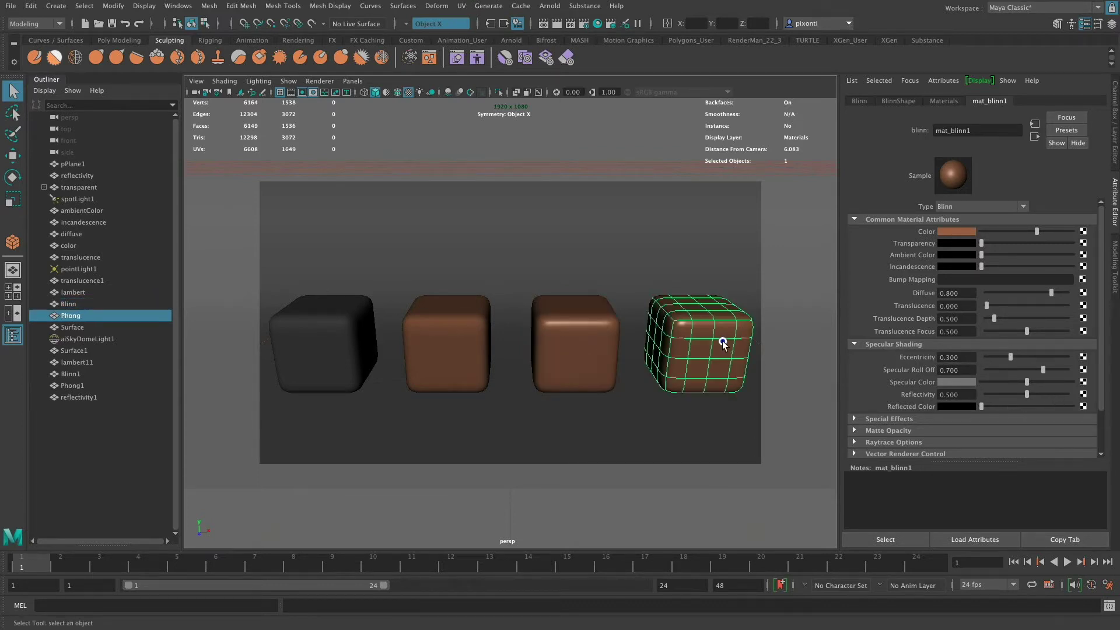
pyautogui.click(995, 101)
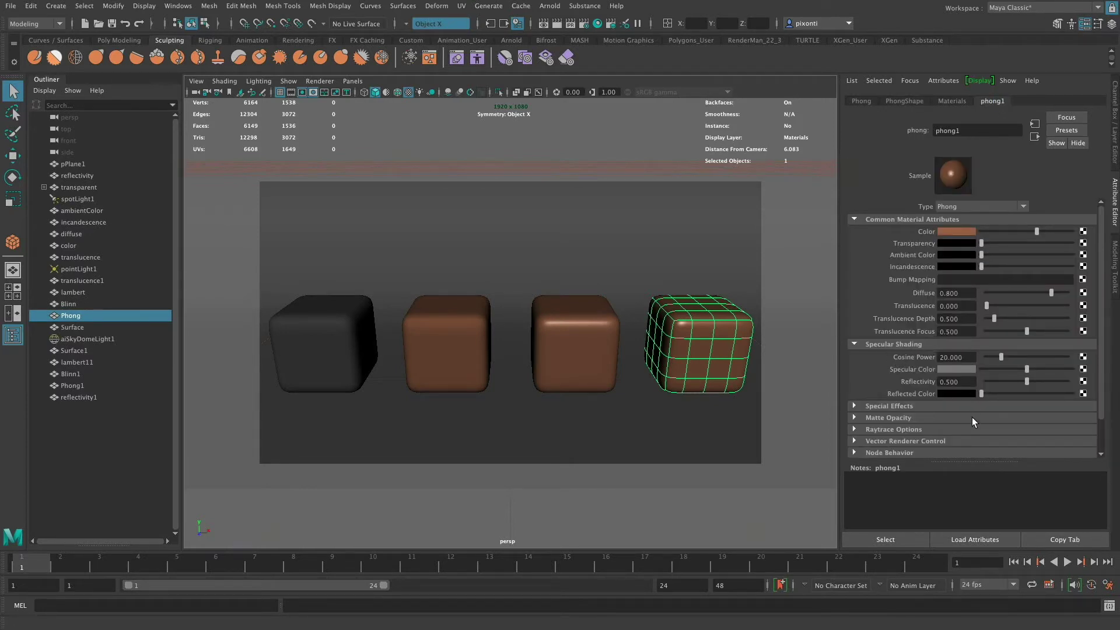
pyautogui.click(570, 353)
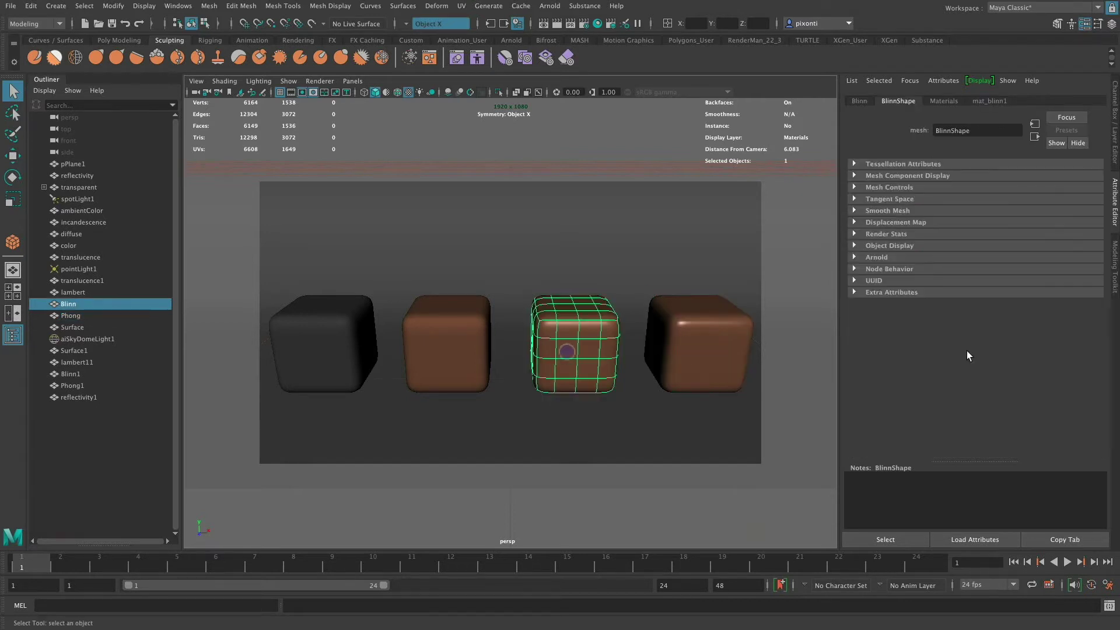
pyautogui.click(476, 356)
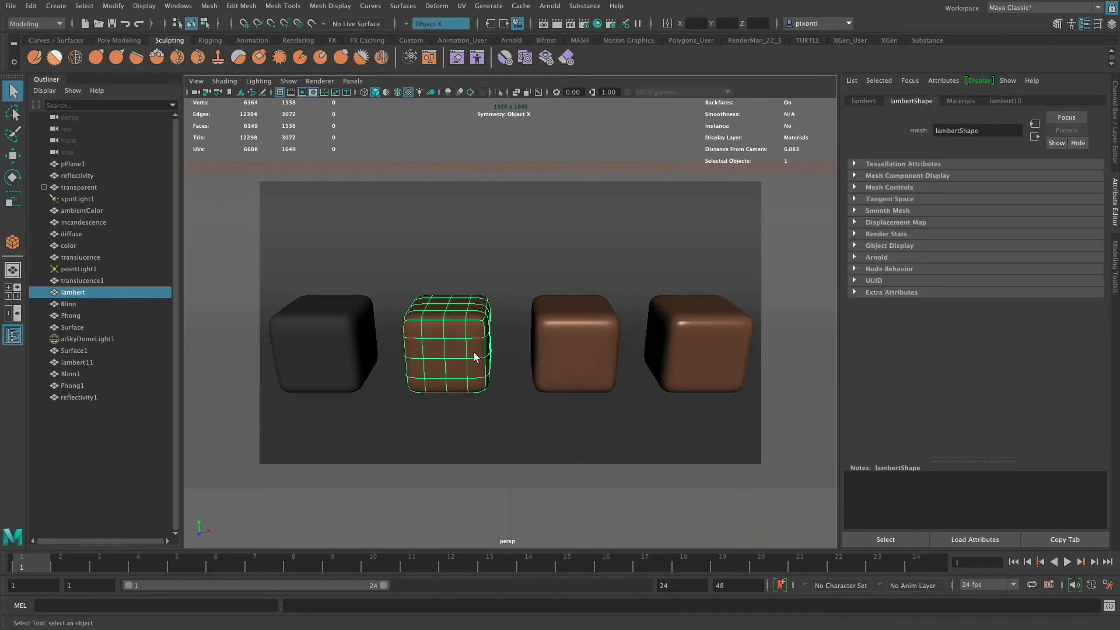
pyautogui.click(713, 354)
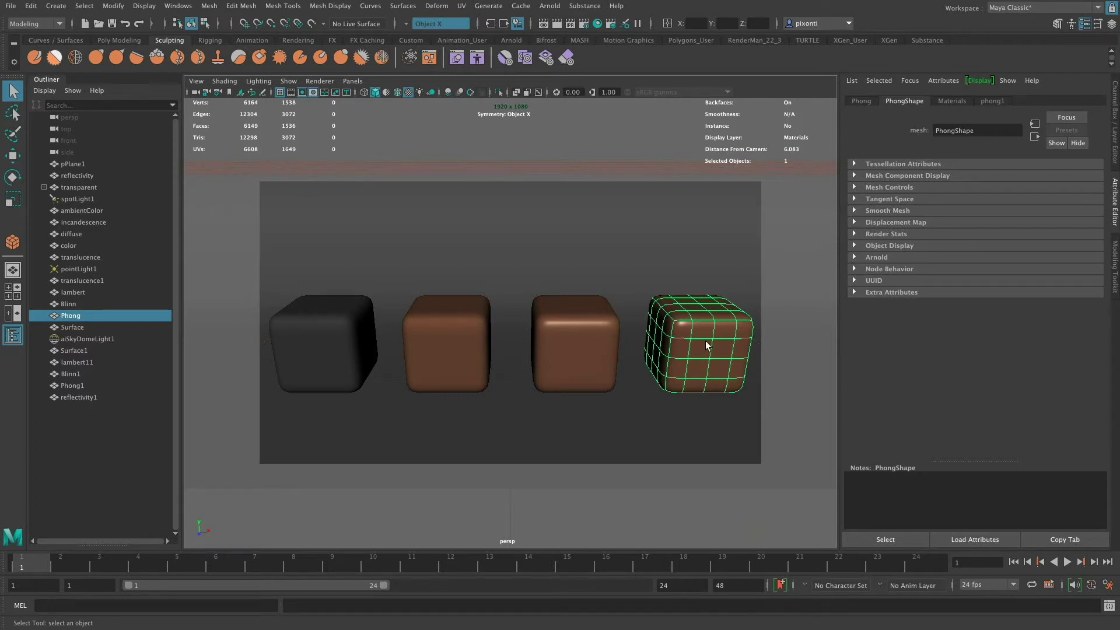
# Check the load status of the Arnold plug-in mtoa.bundle in the Plug-in Manager and close it.
pyautogui.click(556, 7)
pyautogui.click(557, 7)
pyautogui.click(557, 7)
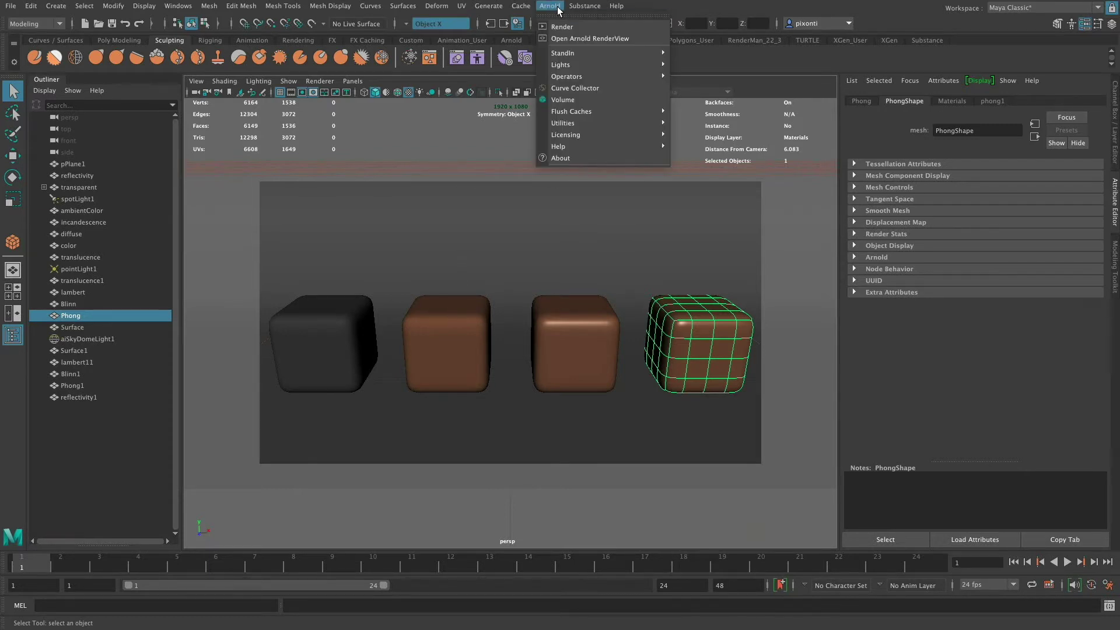
pyautogui.moveTo(560, 57)
pyautogui.click(178, 7)
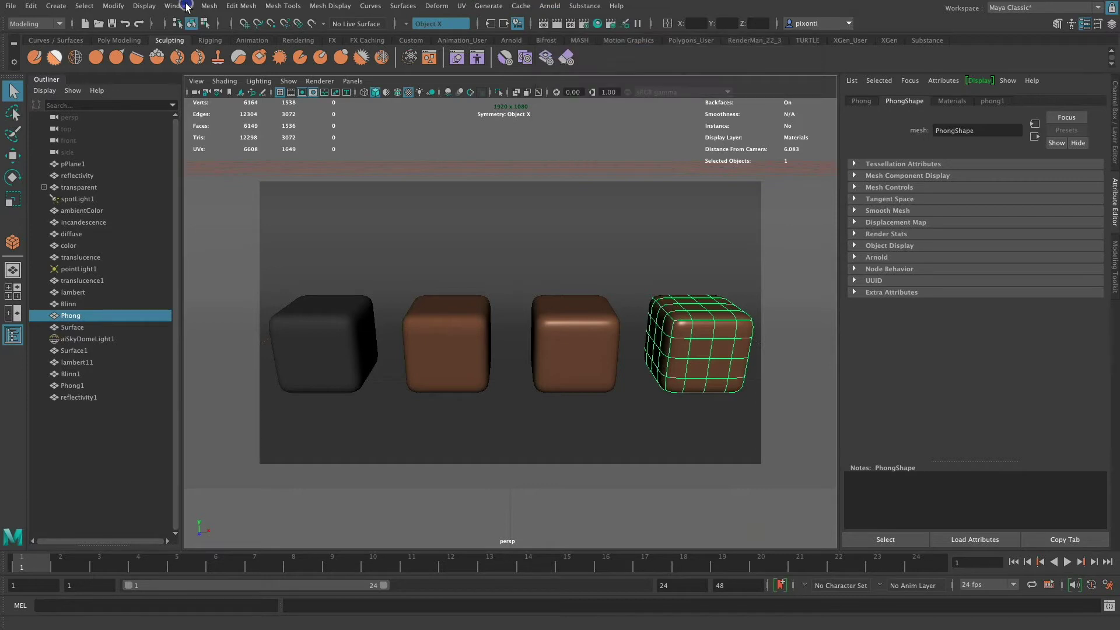
pyautogui.click(178, 7)
pyautogui.moveTo(261, 115)
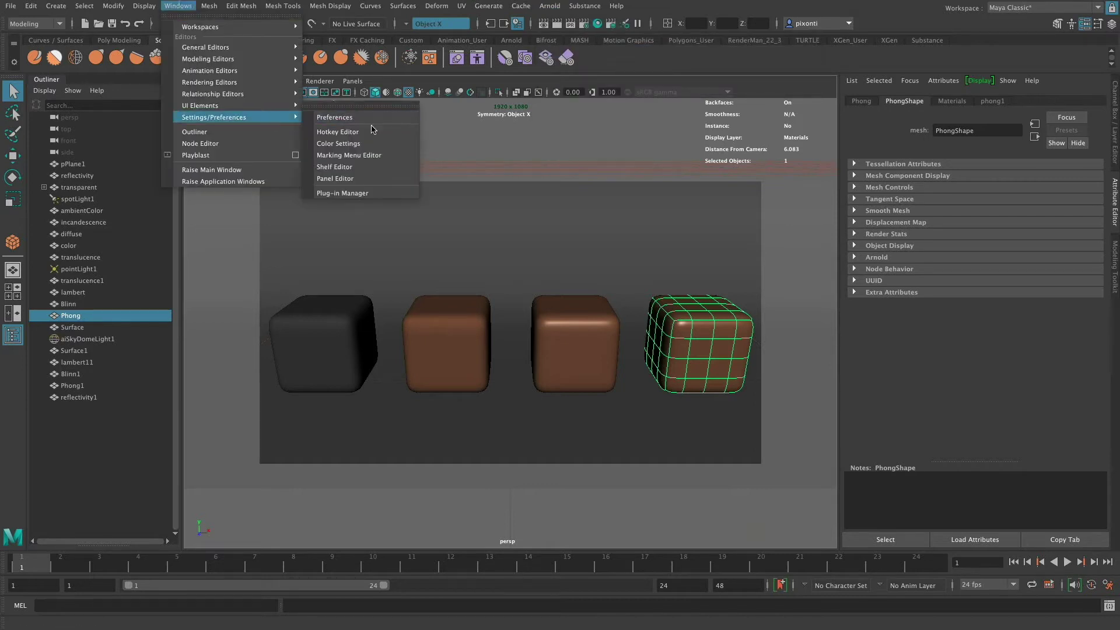
pyautogui.click(367, 195)
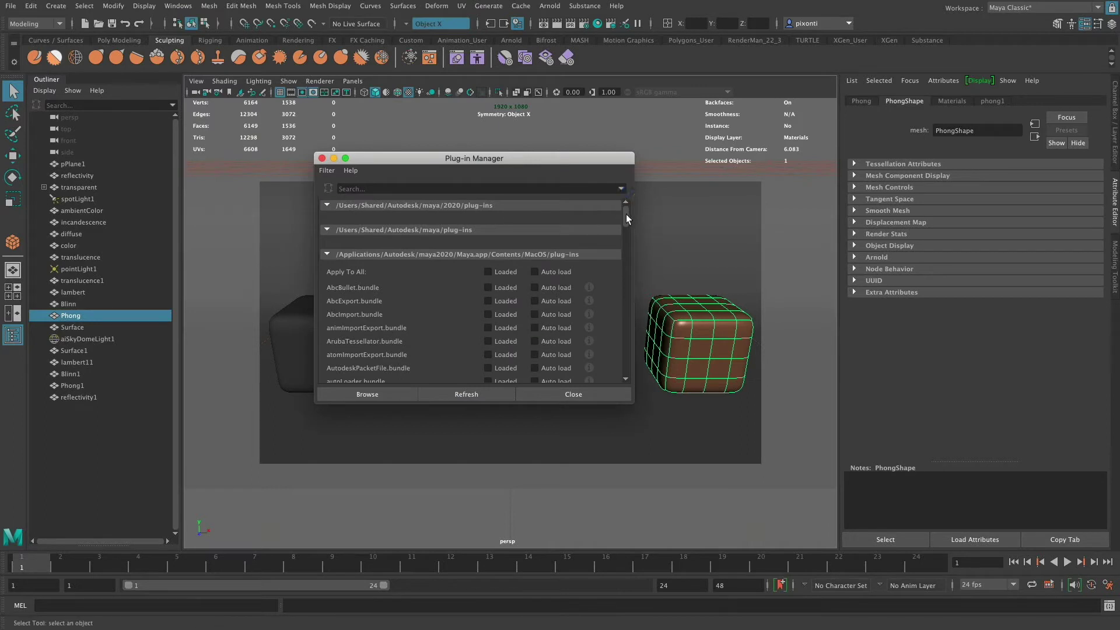
pyautogui.moveTo(626, 215); pyautogui.dragTo(624, 348)
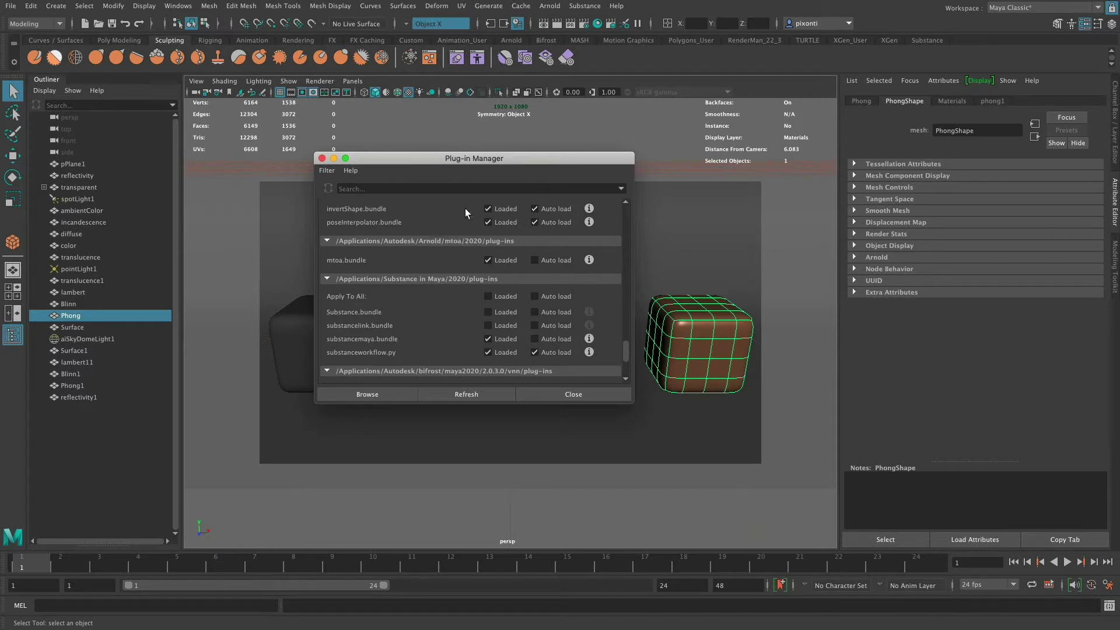
pyautogui.click(322, 159)
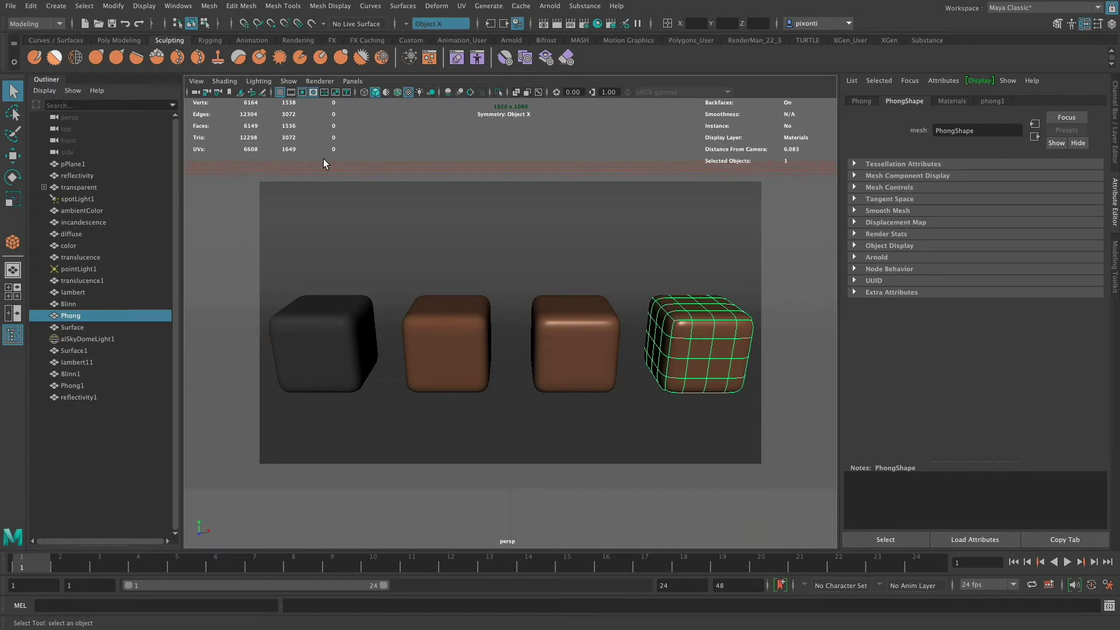
# Open the Arnold RenderView and enlarge its window over the viewport.
pyautogui.click(549, 6)
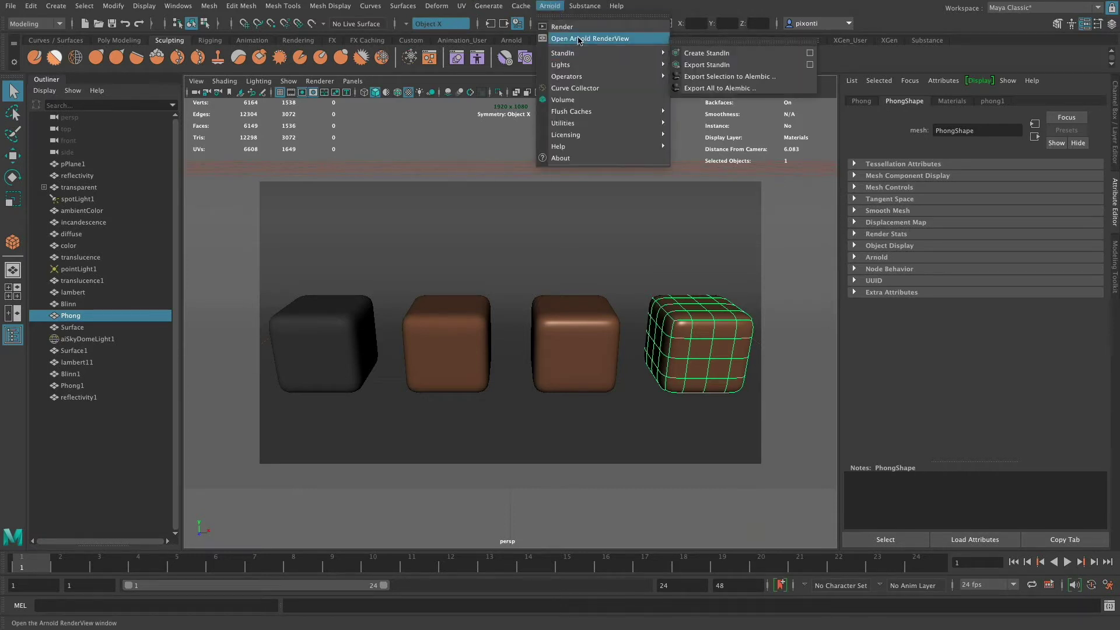
pyautogui.click(549, 39)
pyautogui.moveTo(629, 216); pyautogui.dragTo(665, 131)
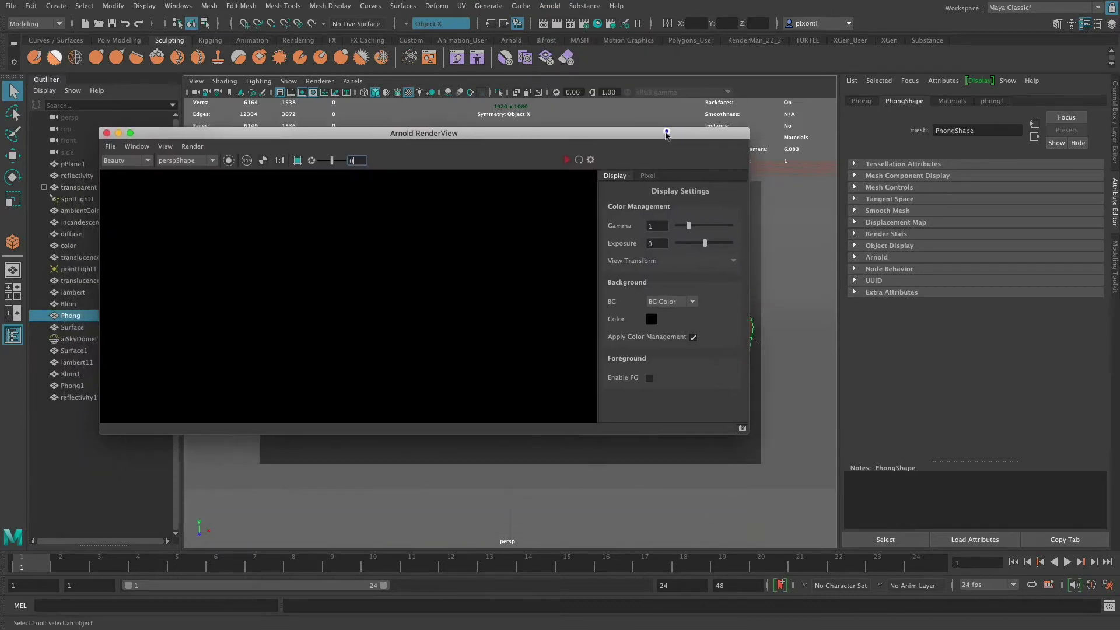
pyautogui.moveTo(751, 430); pyautogui.dragTo(786, 521)
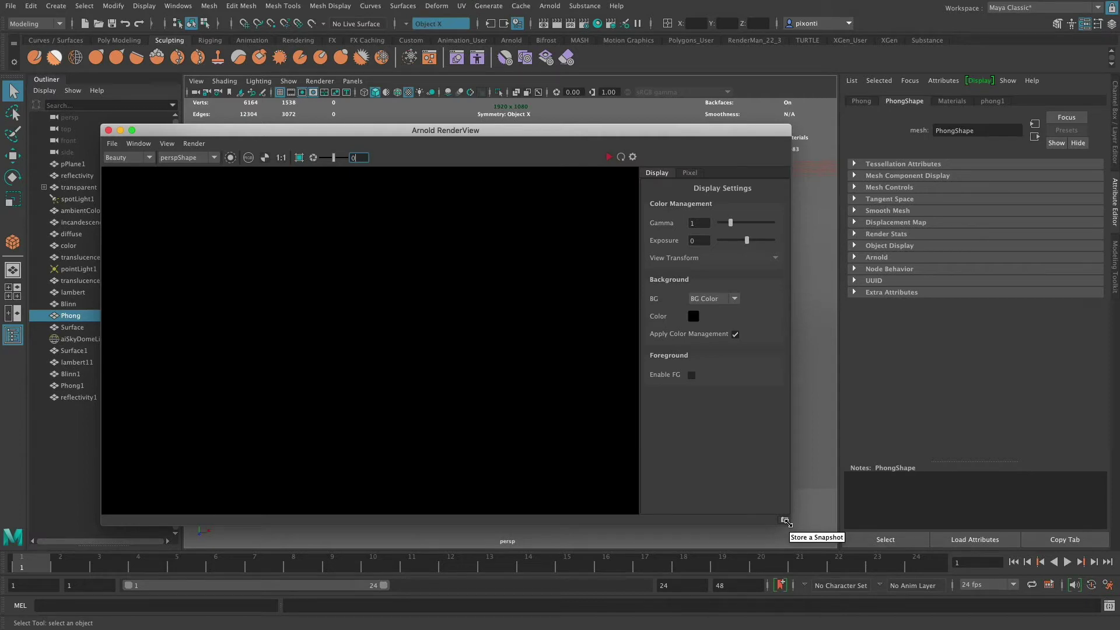
# Run a live IPR render, inspect all four cubes in the image, and close the Arnold RenderView.
pyautogui.click(609, 157)
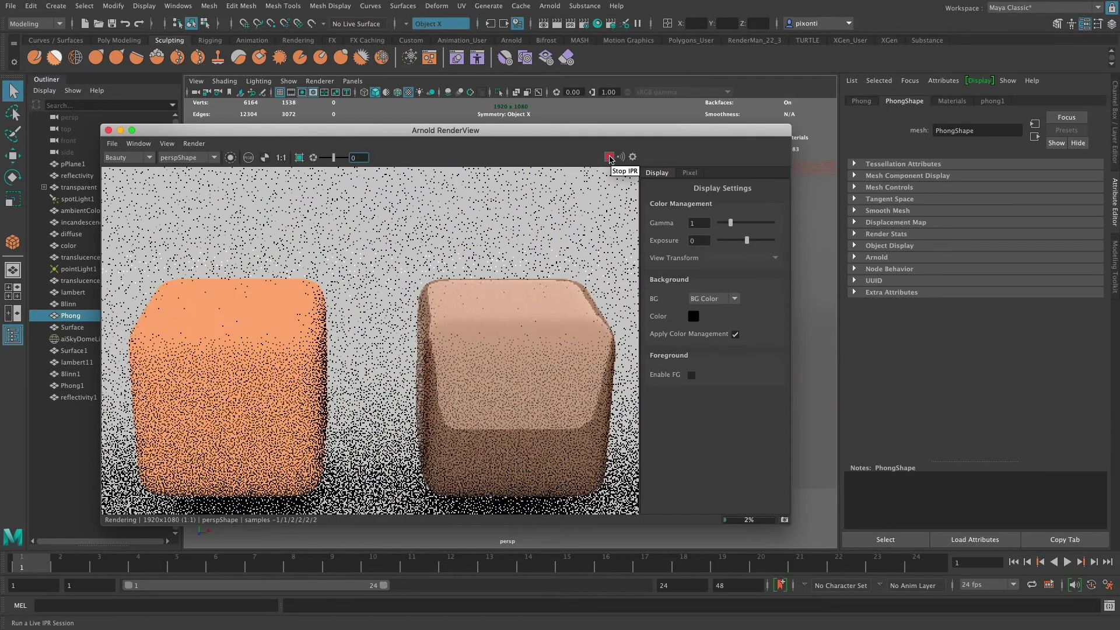
pyautogui.keyDown('alt'); pyautogui.moveTo(547, 352); pyautogui.dragTo(545, 365); pyautogui.keyUp('alt')
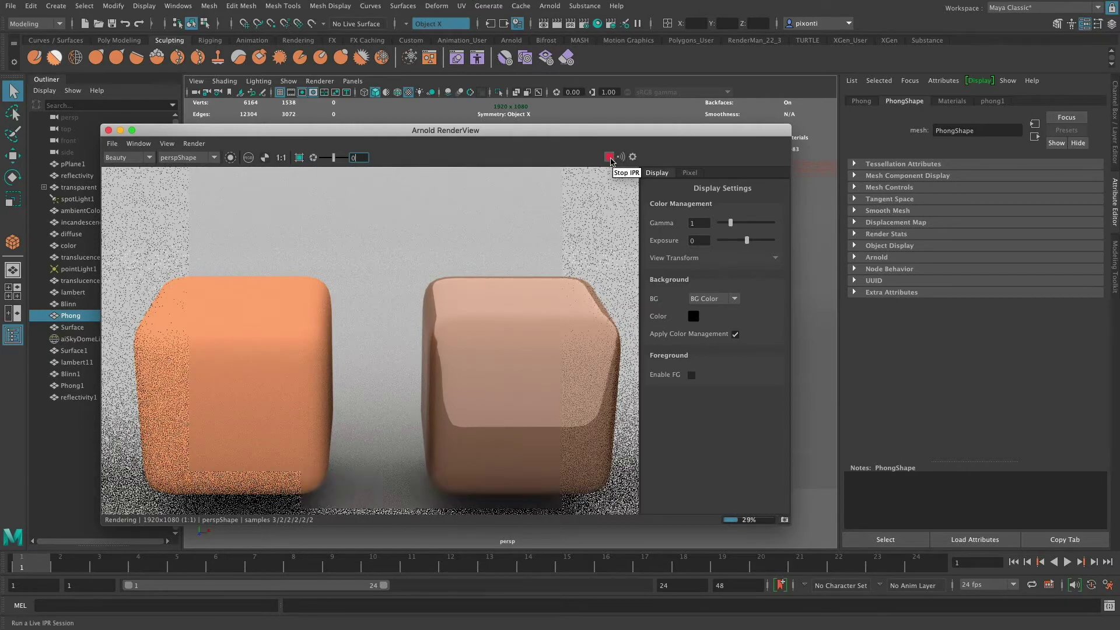
pyautogui.keyDown('alt'); pyautogui.moveTo(499, 385); pyautogui.dragTo(502, 368); pyautogui.keyUp('alt')
pyautogui.keyDown('alt'); pyautogui.moveTo(501, 369); pyautogui.dragTo(333, 366, button='right'); pyautogui.keyUp('alt')
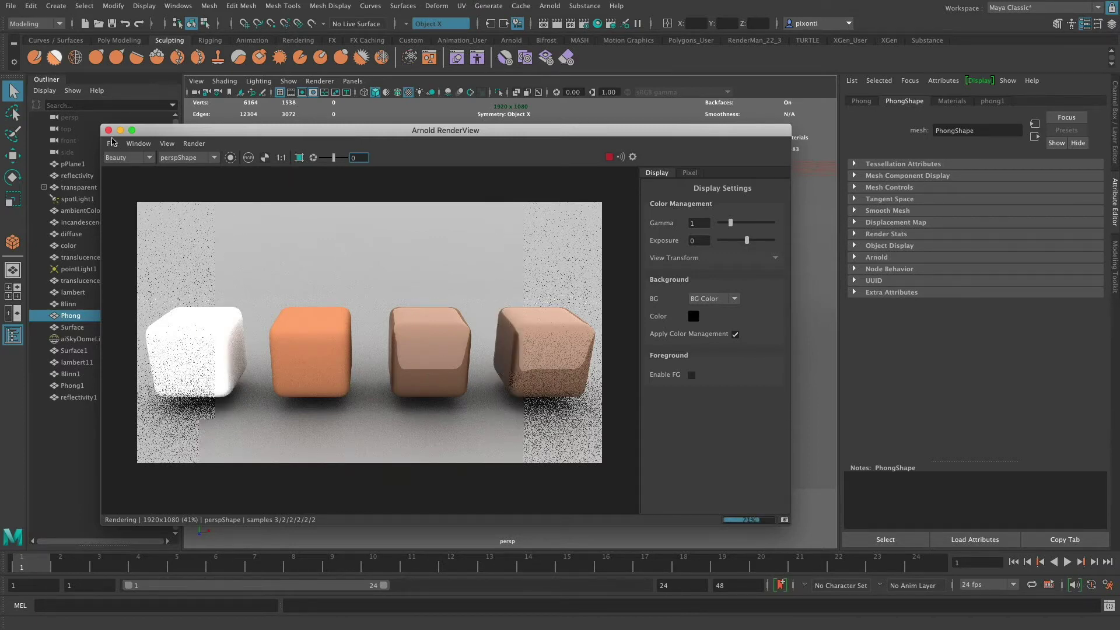
pyautogui.click(108, 130)
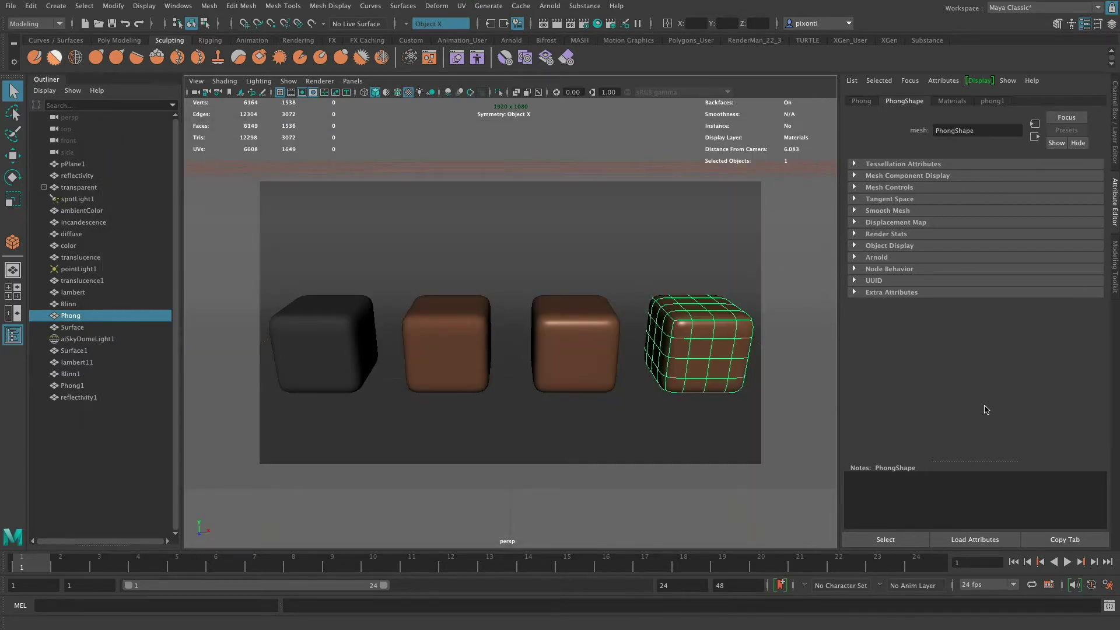
# Review the phong1 material and the lambert cube's transform, shape, display layer and material attributes.
pyautogui.click(992, 100)
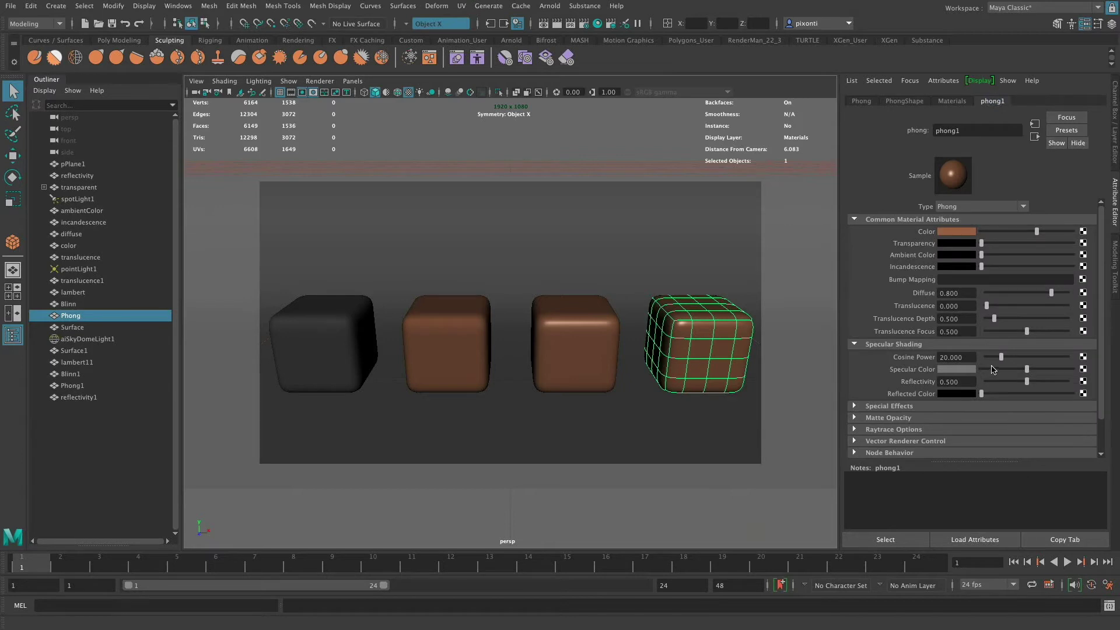
pyautogui.click(465, 340)
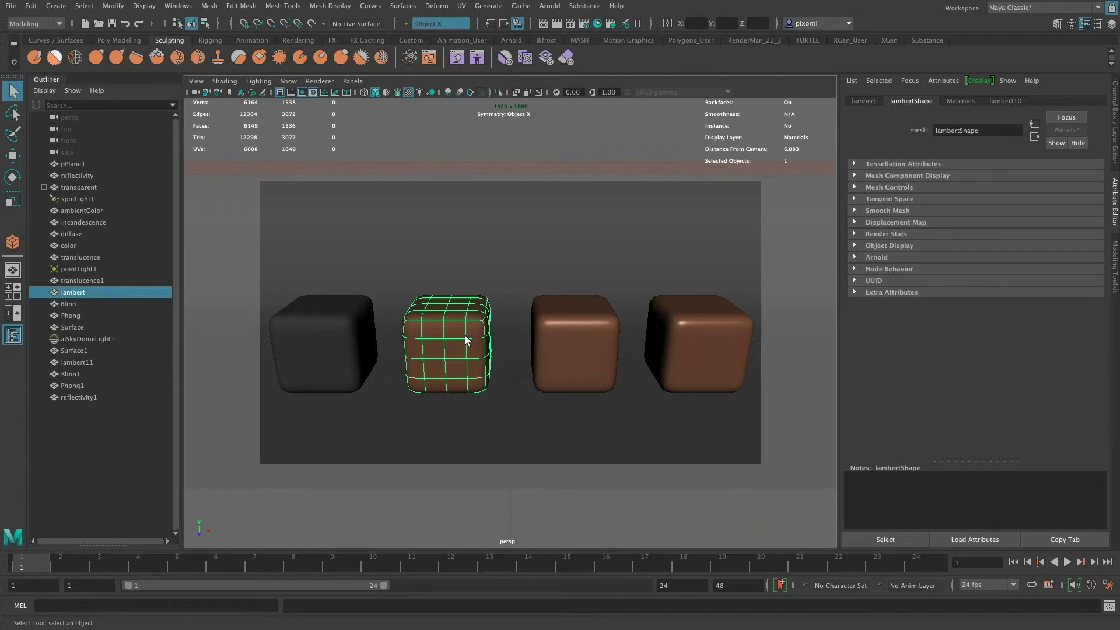
pyautogui.click(866, 101)
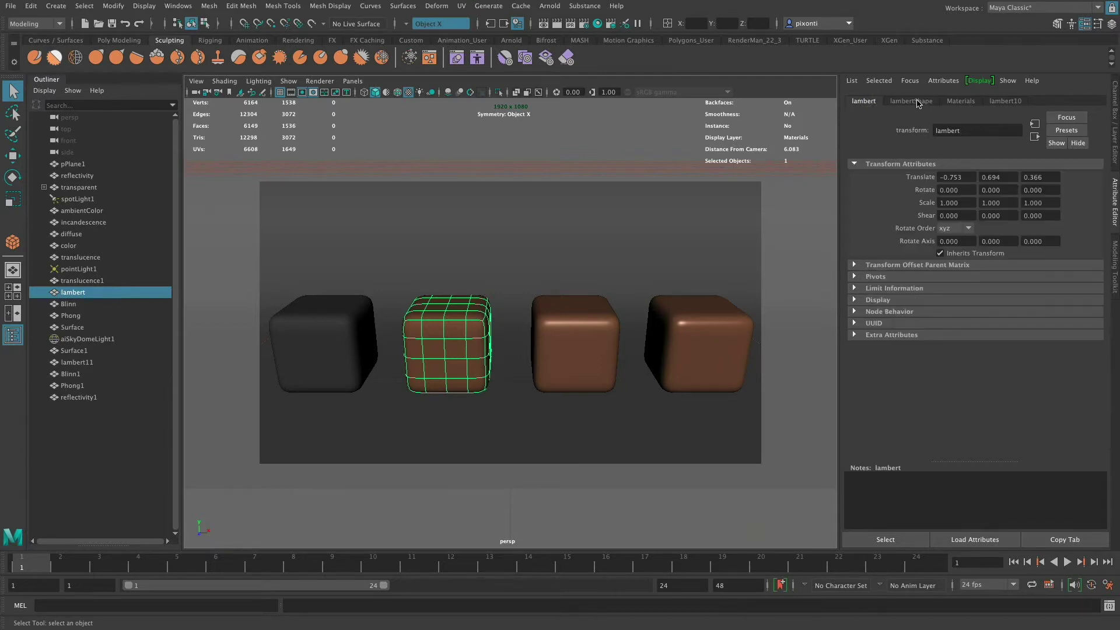
pyautogui.click(918, 101)
pyautogui.click(965, 102)
pyautogui.click(1005, 101)
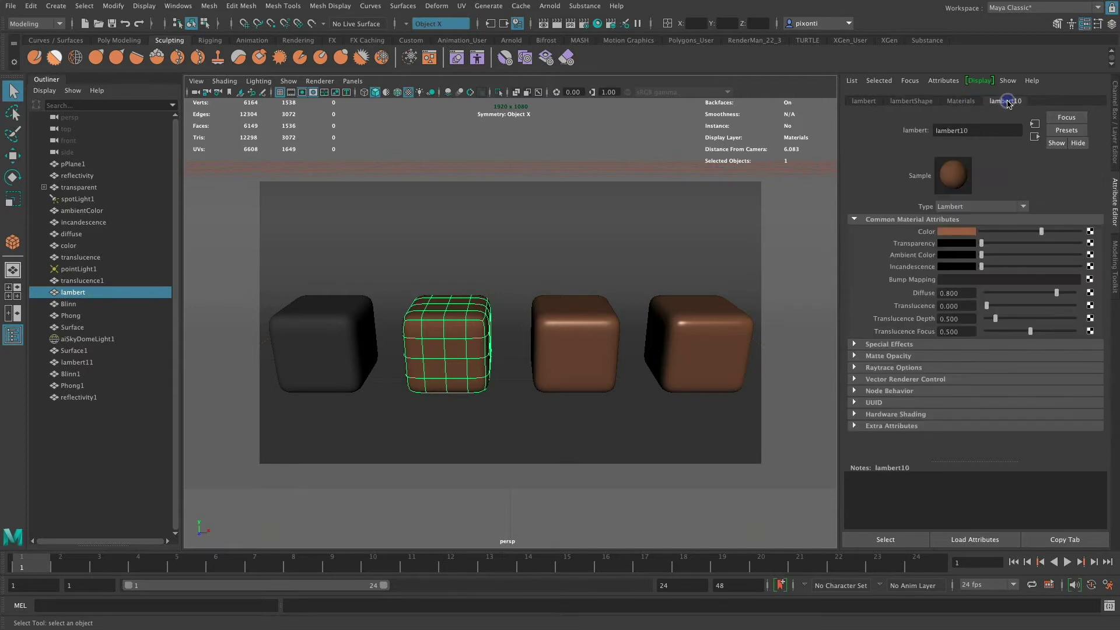
pyautogui.click(867, 102)
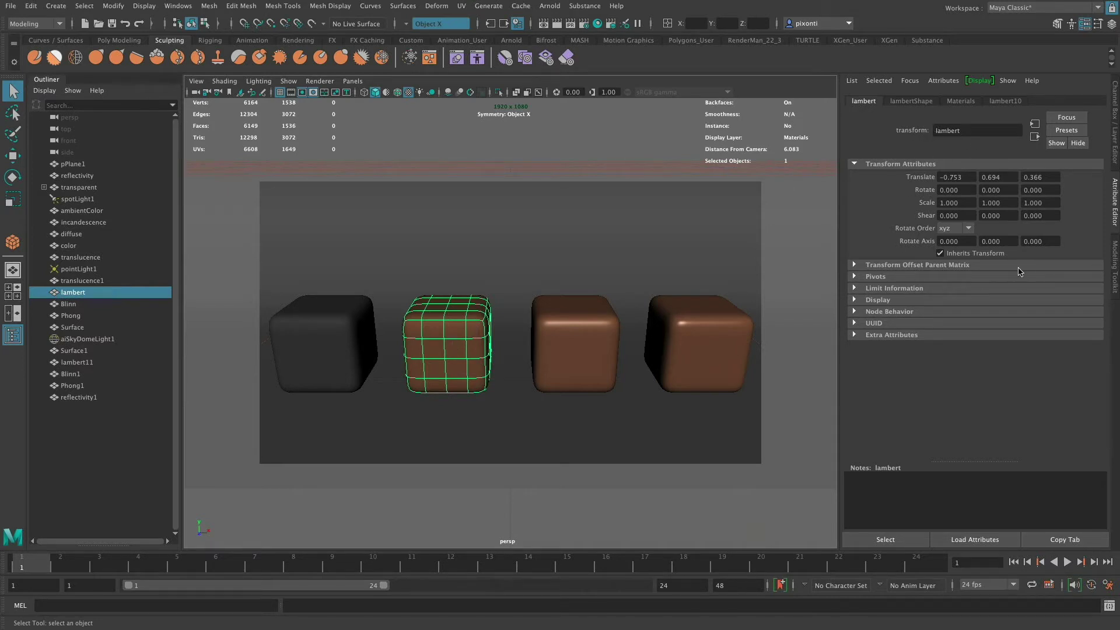
pyautogui.click(923, 102)
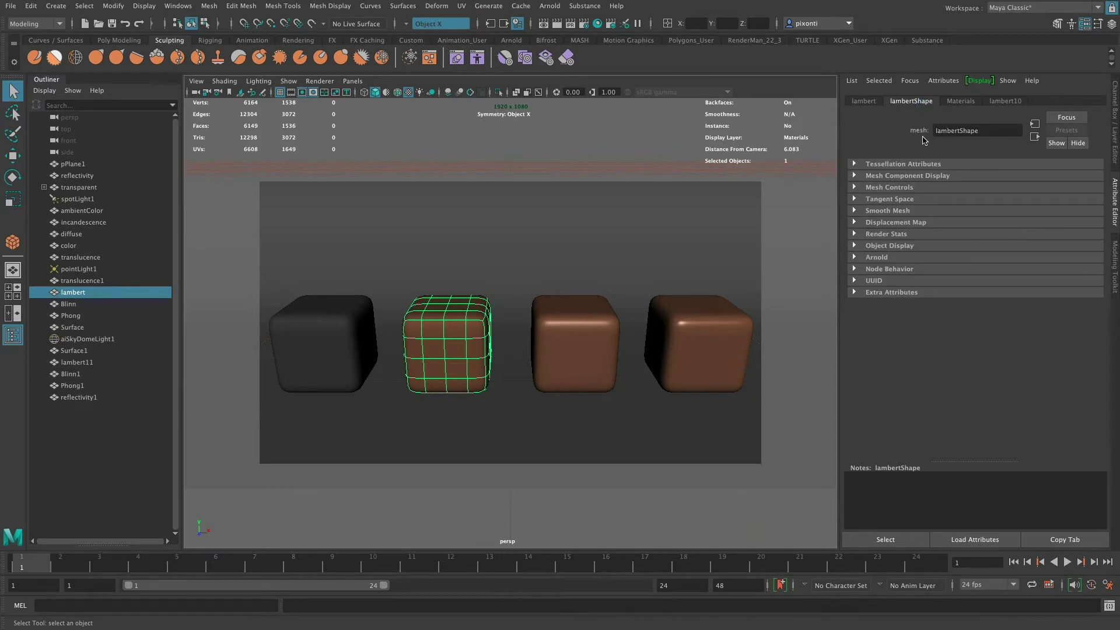
pyautogui.click(960, 101)
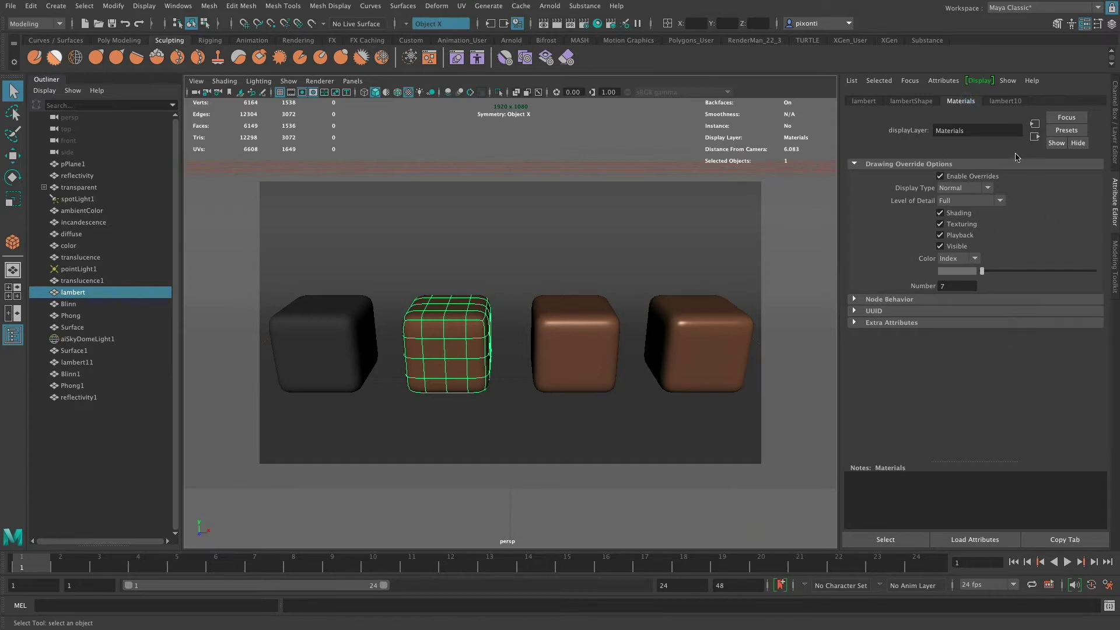
# Map a Fractal texture to the Color attribute of the lambert10 material.
pyautogui.click(1007, 102)
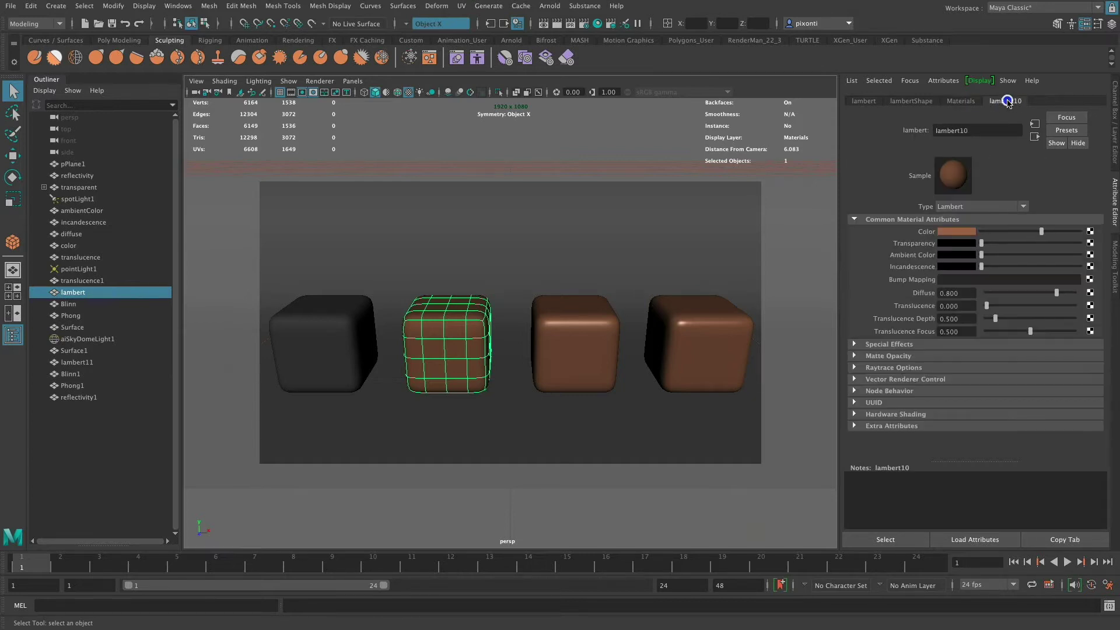
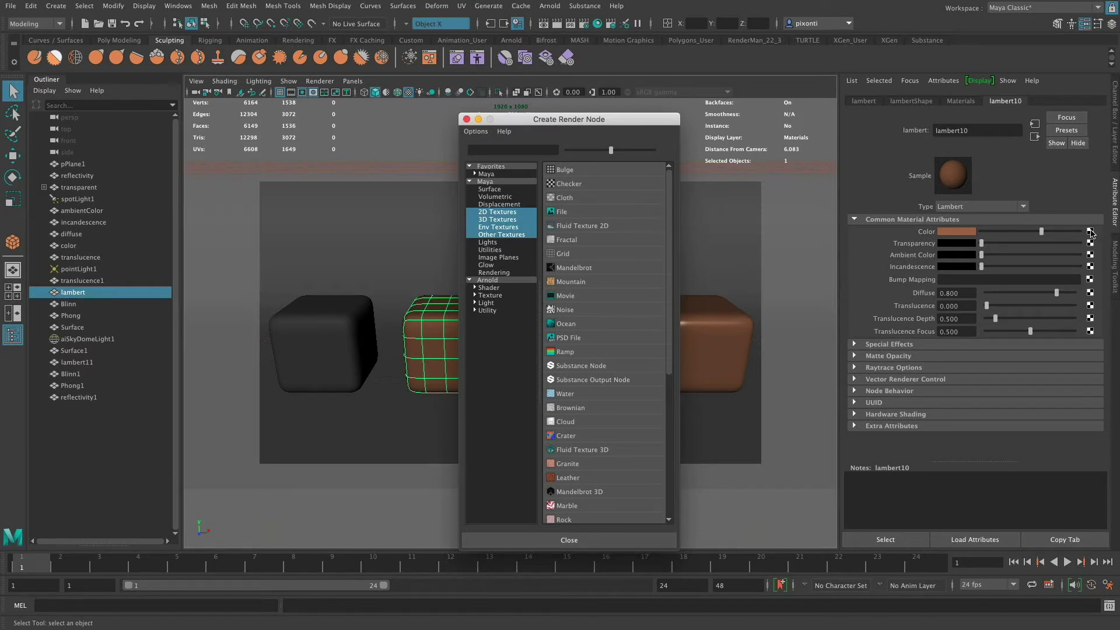
pyautogui.click(592, 240)
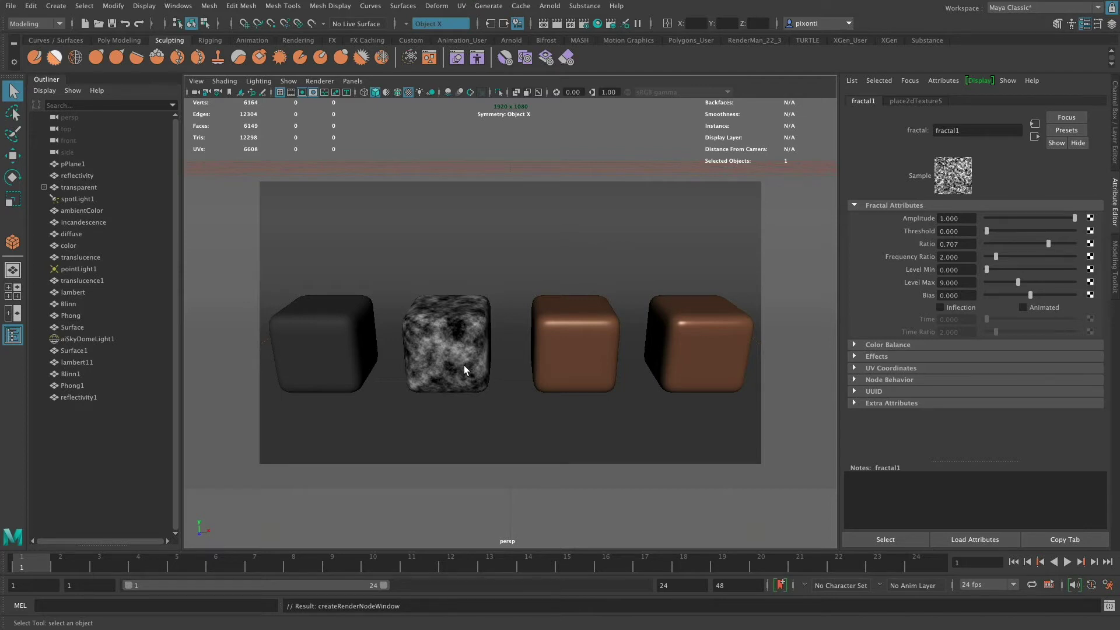
# Undo the Fractal texture mapped to the Color attribute of lambert10.
pyautogui.press('super+z')
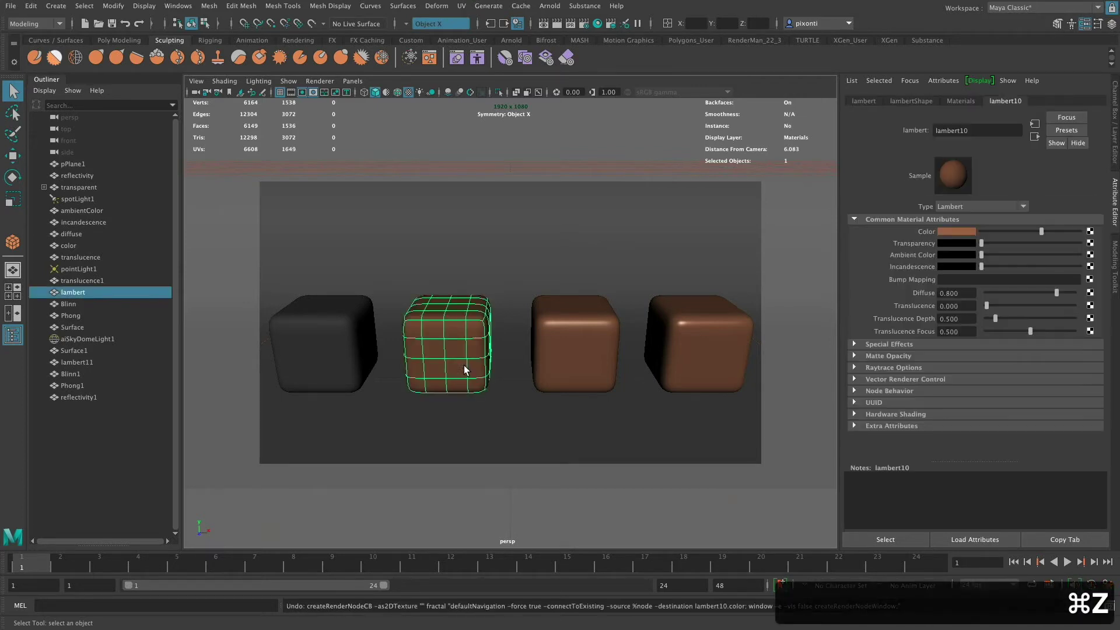
pyautogui.click(958, 232)
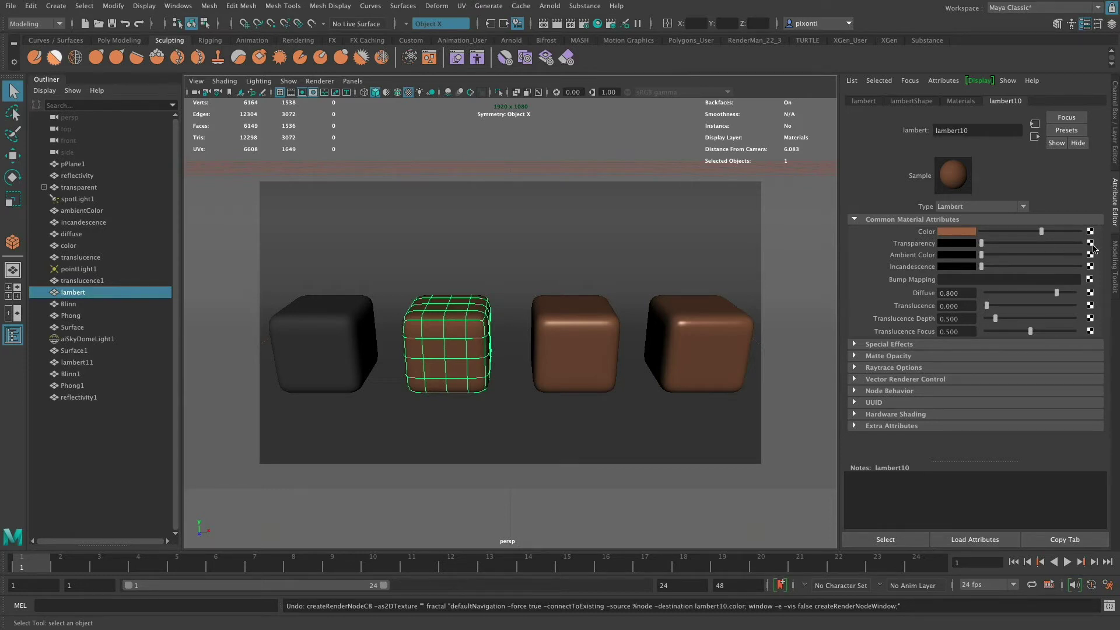
# Map a Fractal texture to the Transparency attribute of lambert10 and raise the fractal's Threshold to about 0.212.
pyautogui.click(1090, 243)
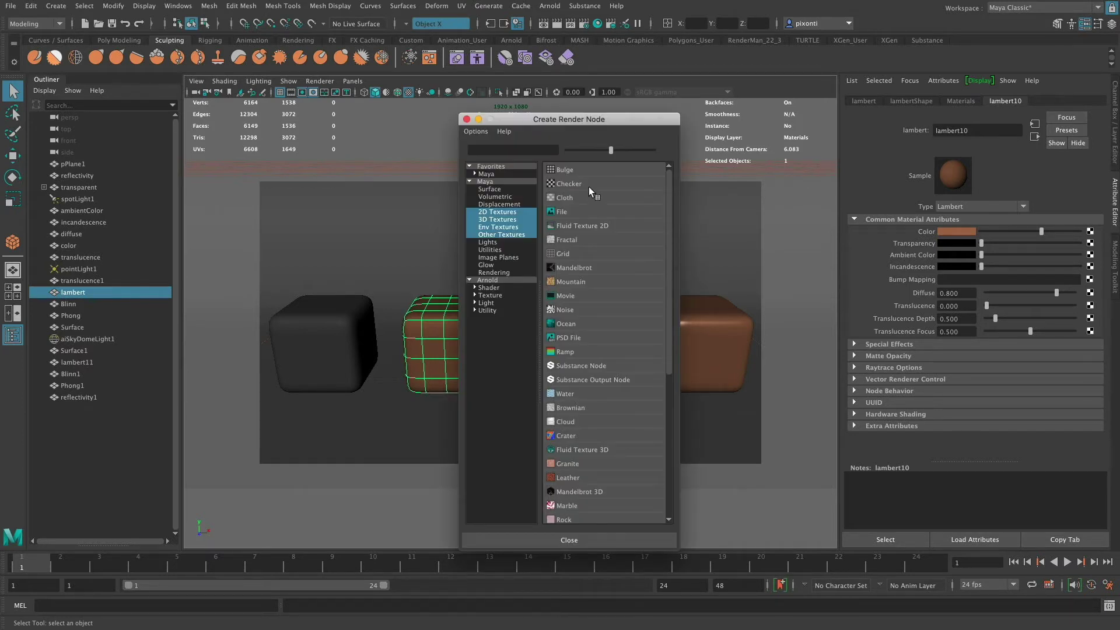
pyautogui.click(590, 238)
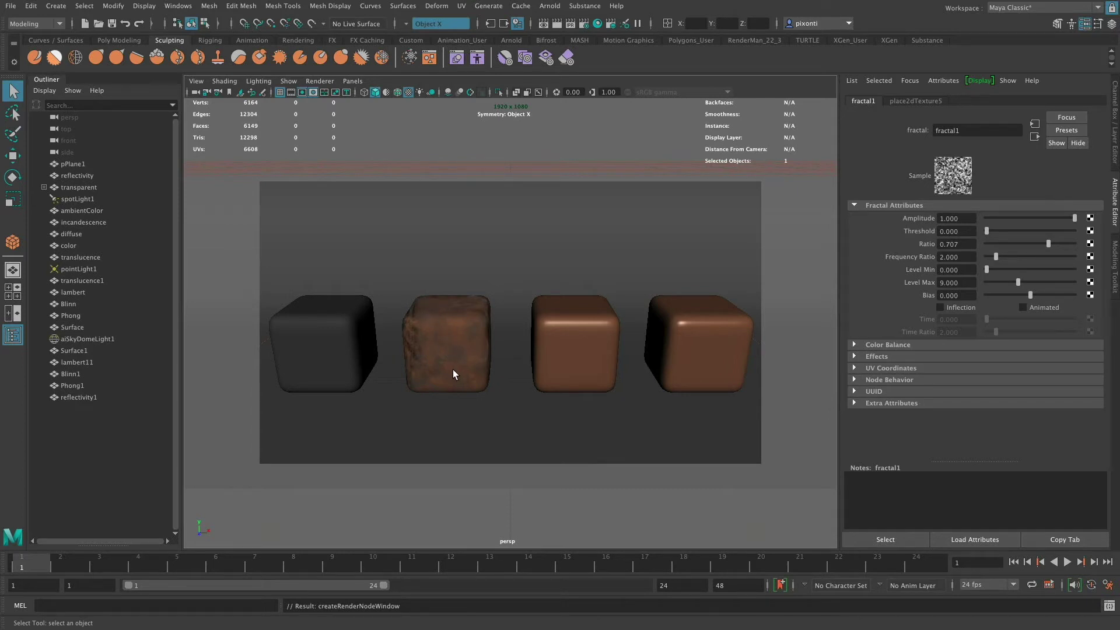
pyautogui.click(909, 345)
pyautogui.hotkey('ctrl', 'z')
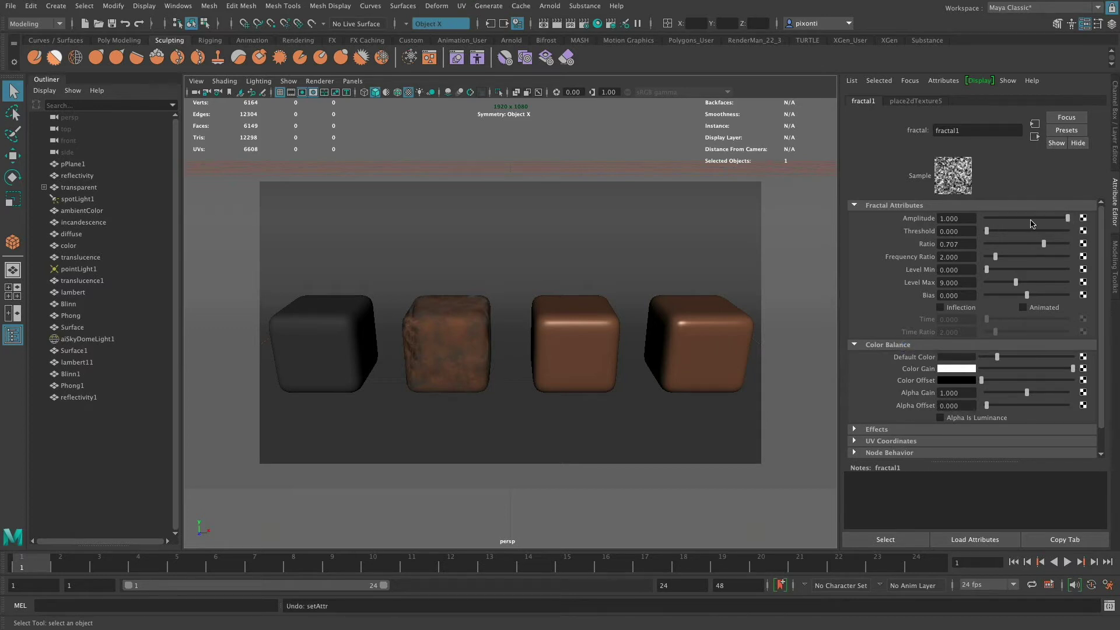
pyautogui.moveTo(1068, 218)
pyautogui.mouseDown()
pyautogui.moveTo(1027, 219)
pyautogui.moveTo(1073, 217)
pyautogui.mouseUp()
pyautogui.moveTo(989, 232)
pyautogui.mouseDown()
pyautogui.moveTo(1043, 233)
pyautogui.moveTo(1003, 233)
pyautogui.mouseUp()
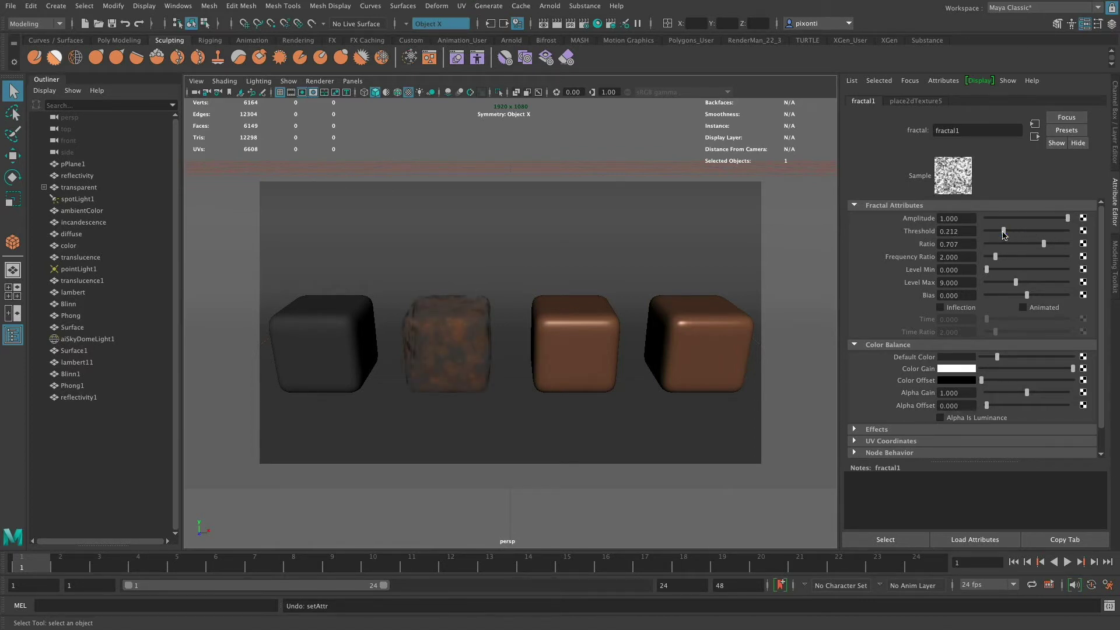
# Undo the fractal's Threshold change and the Fractal mapping on lambert10's Transparency.
pyautogui.press('super+z')
pyautogui.press('super+z')
pyautogui.press('super+z')
pyautogui.press('super+z')
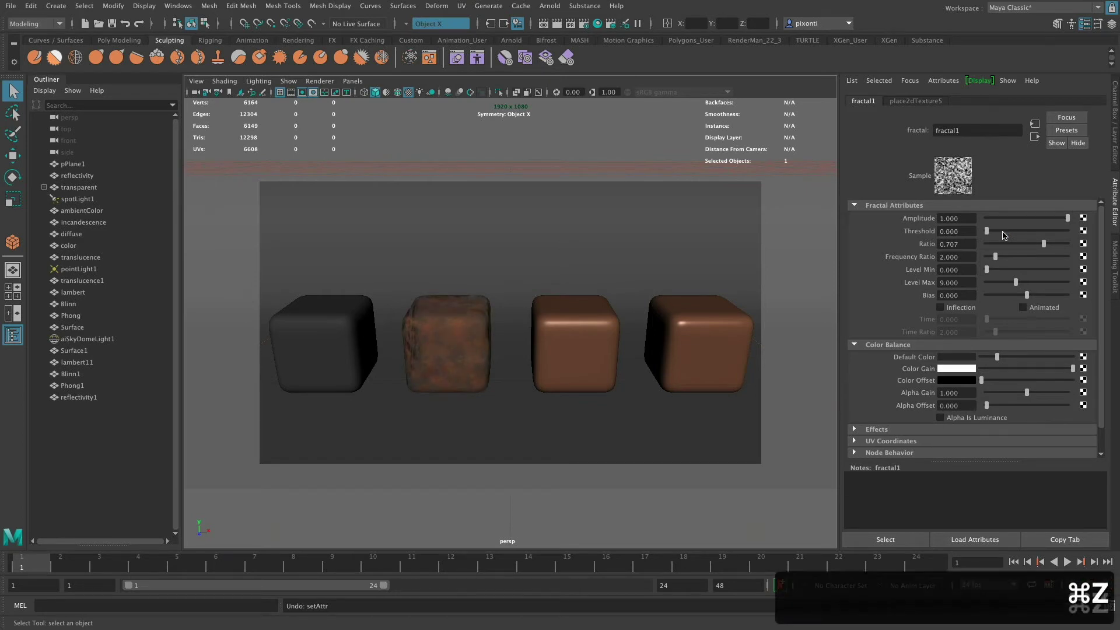
pyautogui.press('super+z')
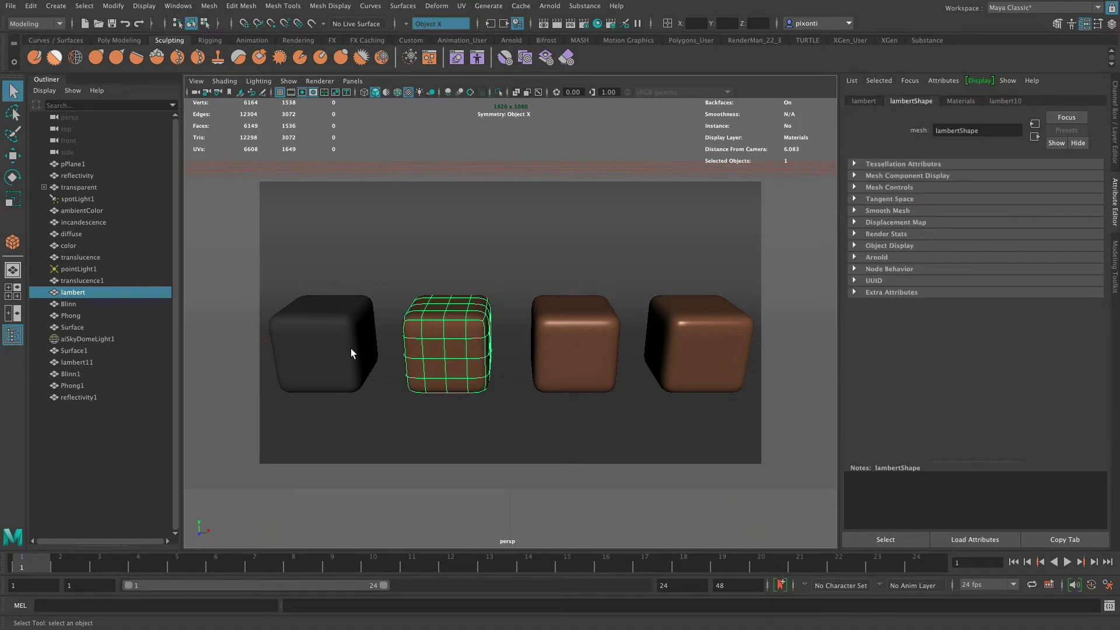
# Open the Hypershade, reposition its window higher, and enlarge the Material Viewer.
pyautogui.click(599, 24)
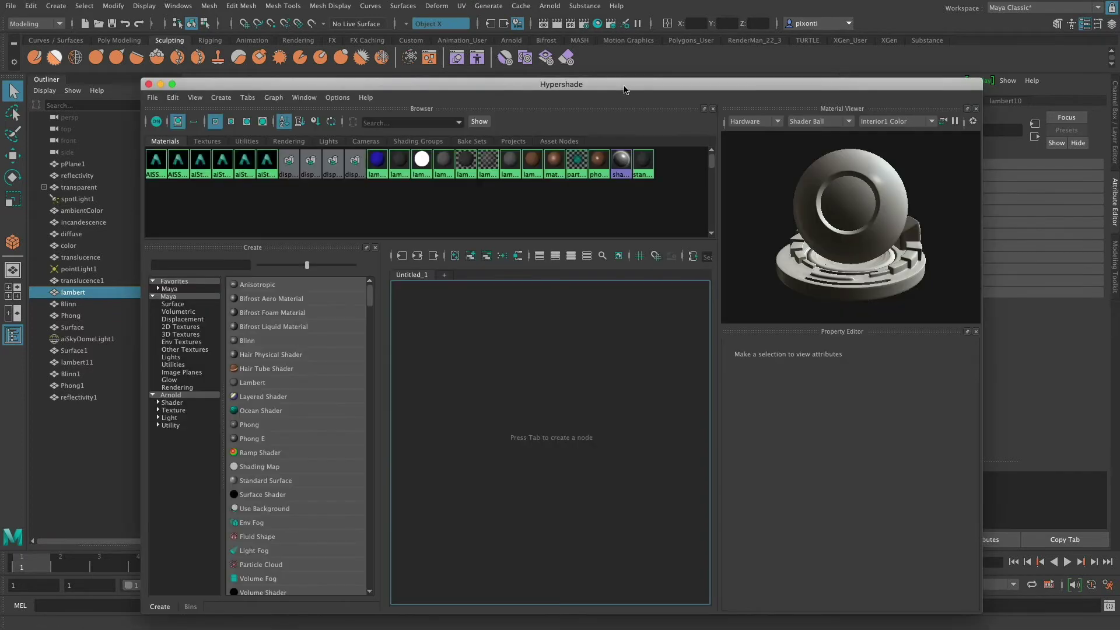
pyautogui.click(178, 5)
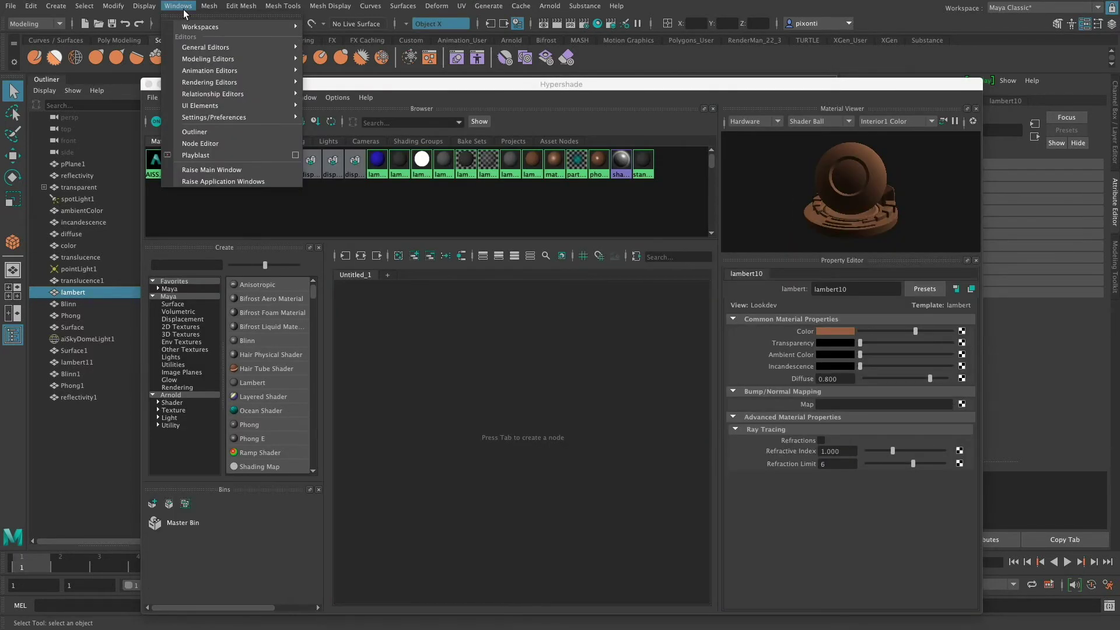
pyautogui.moveTo(262, 83)
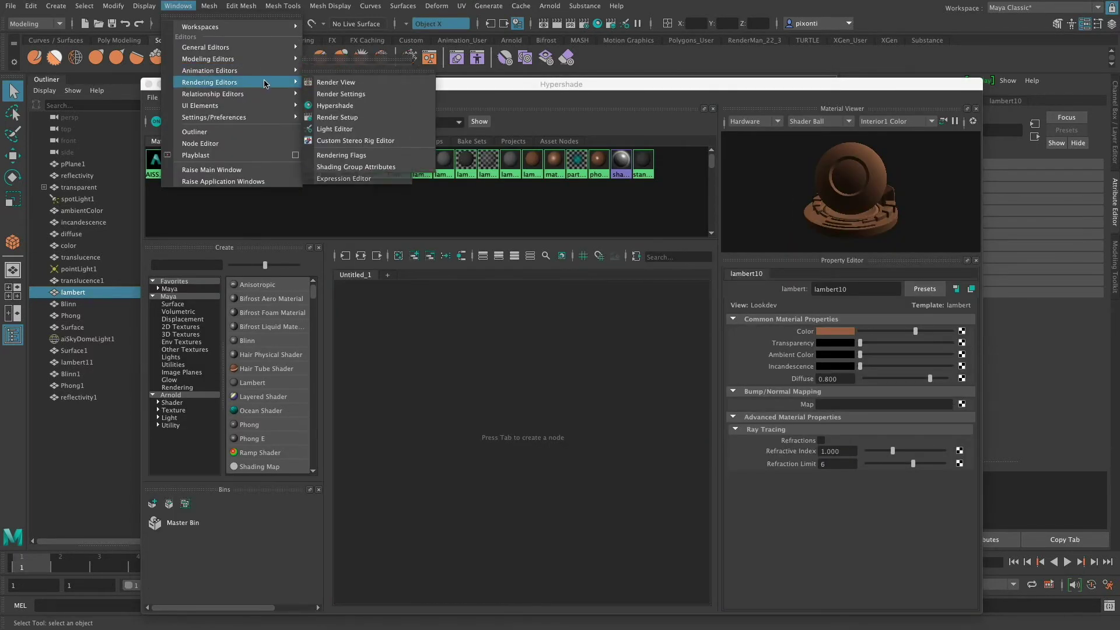
pyautogui.click(381, 108)
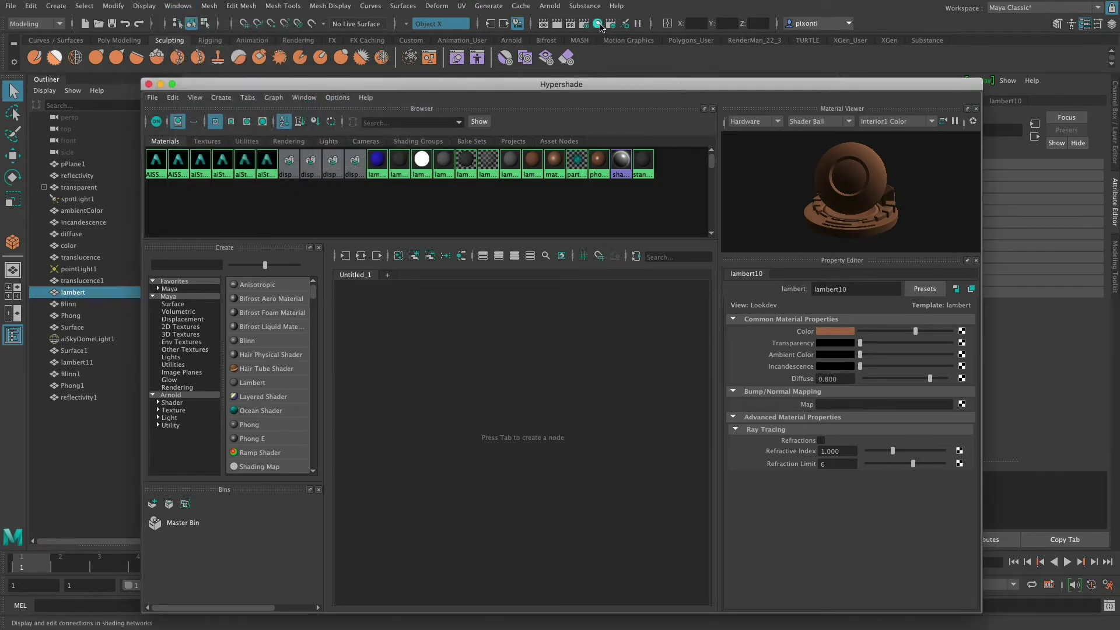
pyautogui.moveTo(636, 85); pyautogui.dragTo(645, 55)
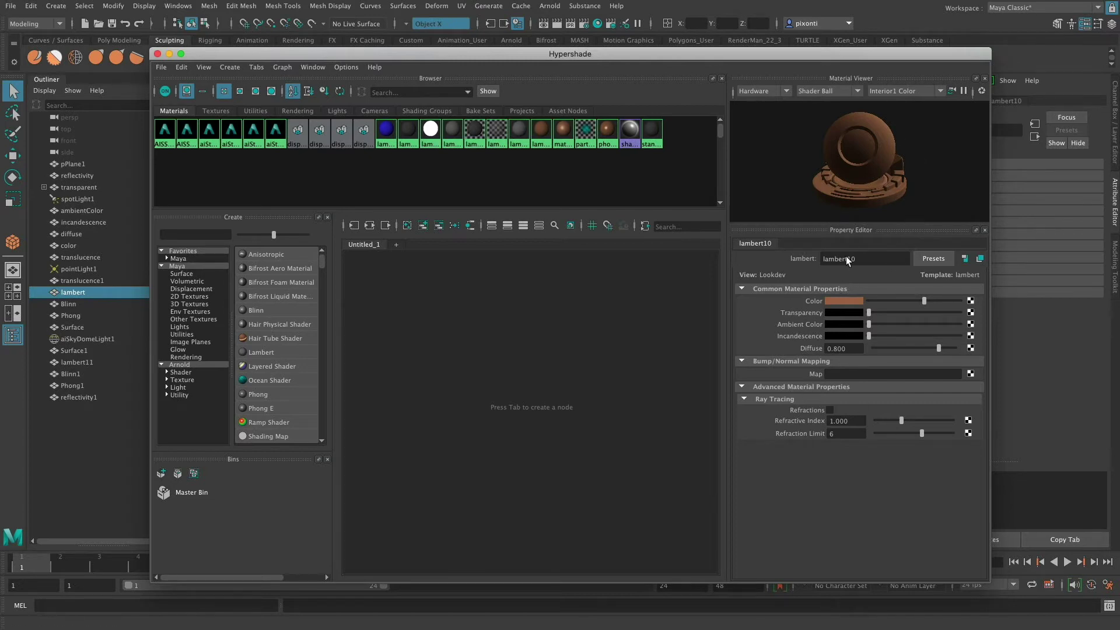
pyautogui.moveTo(851, 222); pyautogui.dragTo(782, 532)
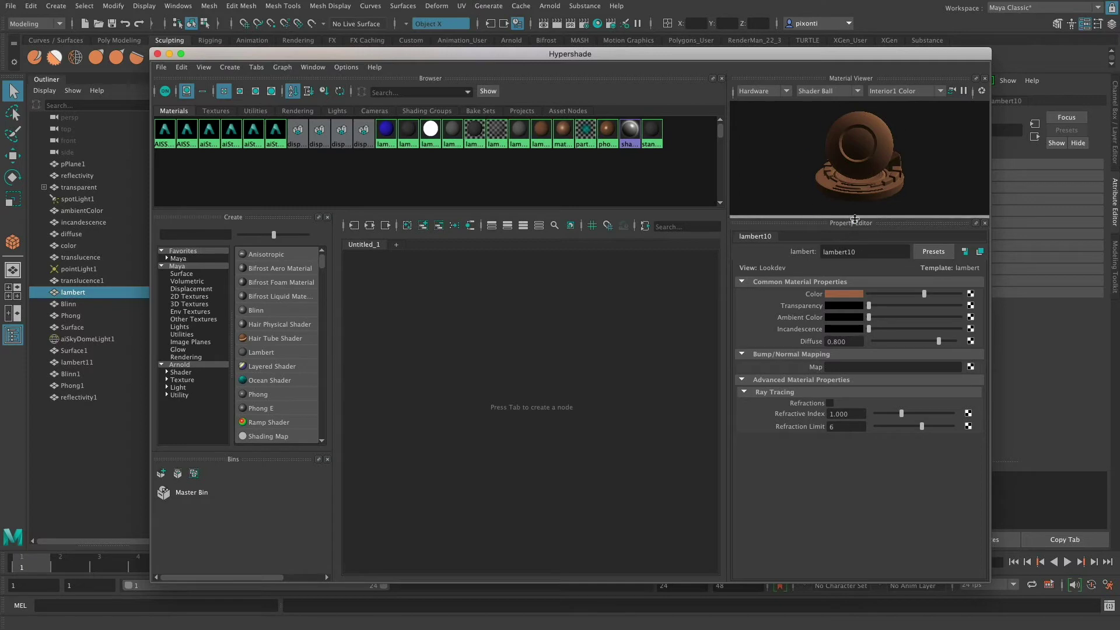
pyautogui.moveTo(849, 219); pyautogui.dragTo(847, 280)
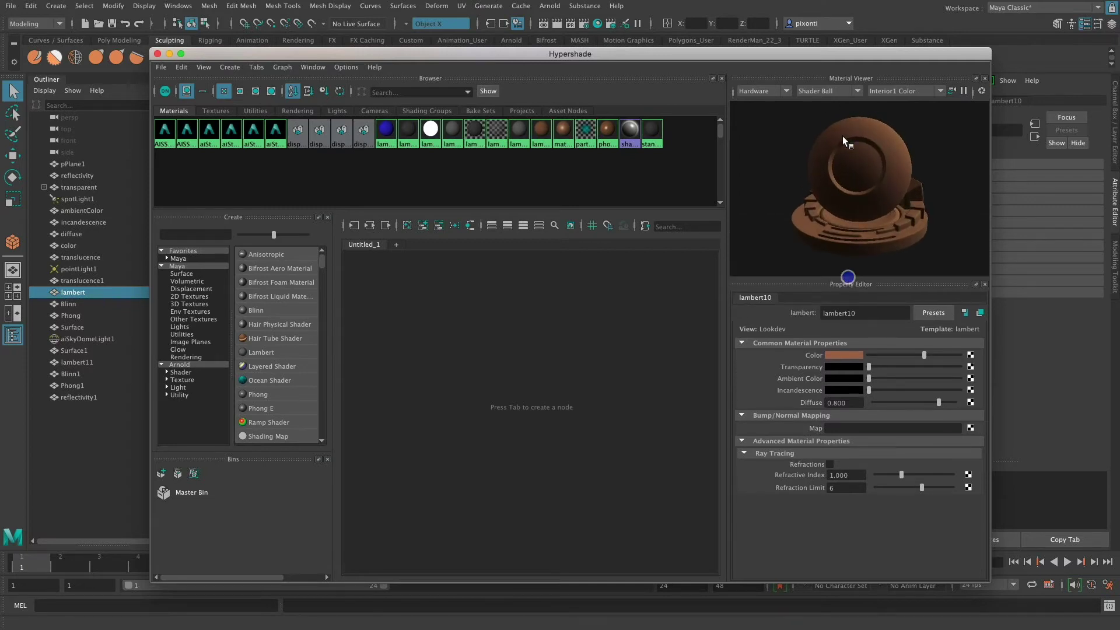
# Preview lambert10 on the Teapot and Glass Fill shapes, and restore the Shader Ball preview.
pyautogui.click(855, 90)
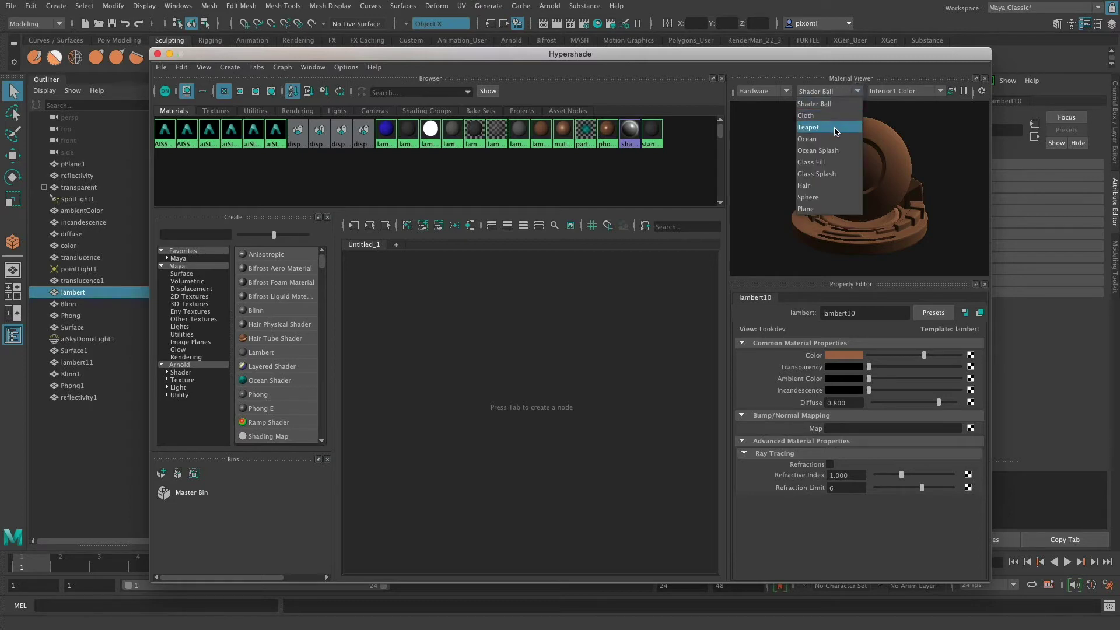
pyautogui.click(834, 128)
pyautogui.click(855, 91)
pyautogui.click(837, 161)
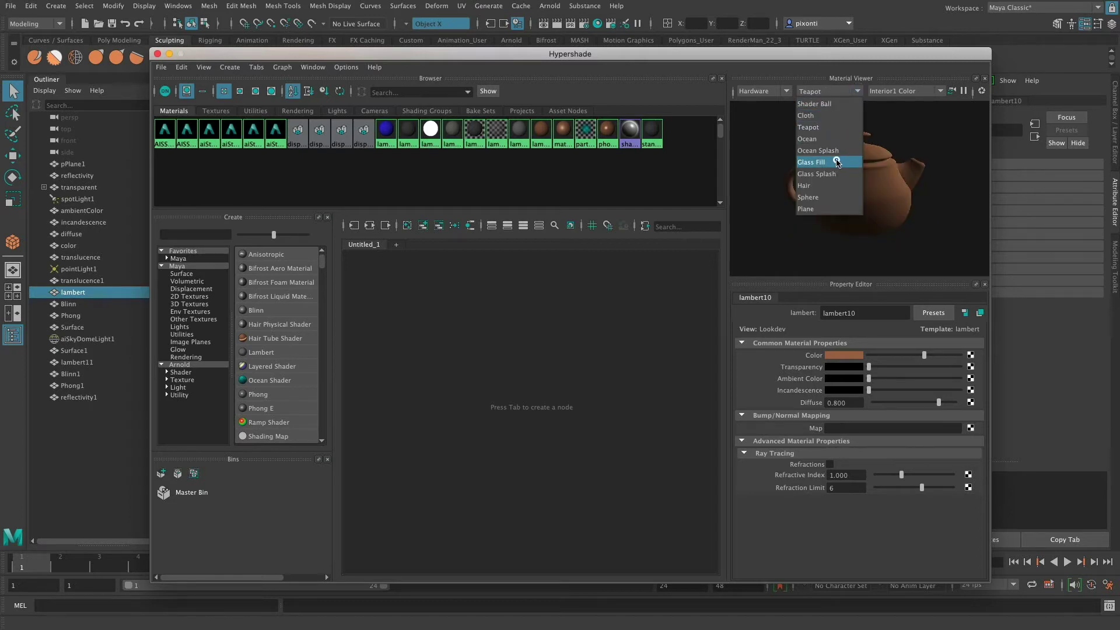
pyautogui.click(856, 91)
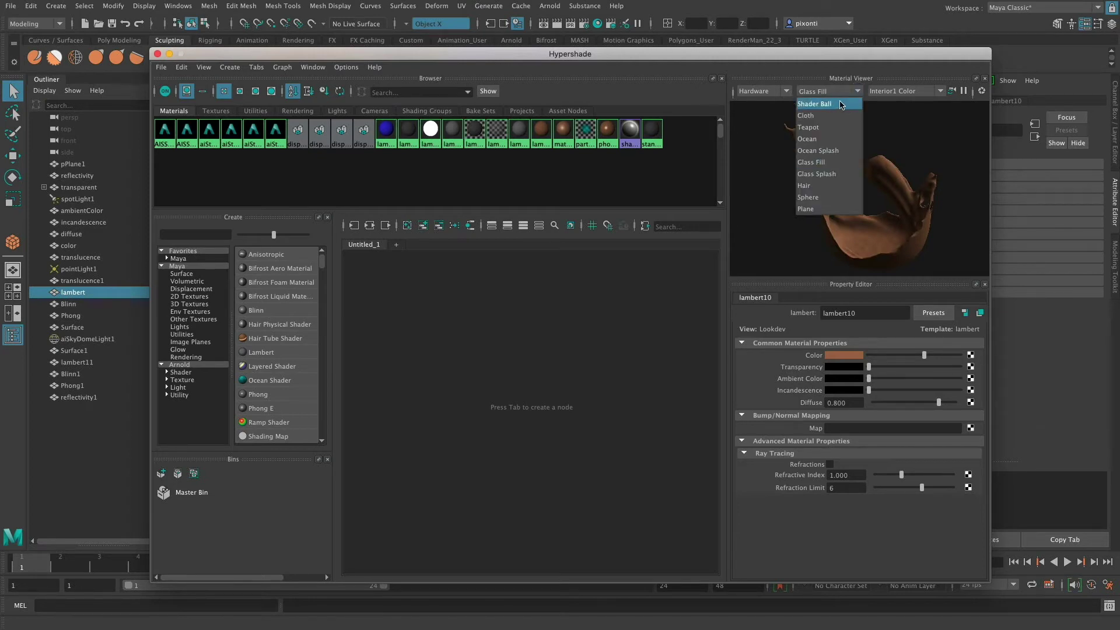
pyautogui.click(837, 103)
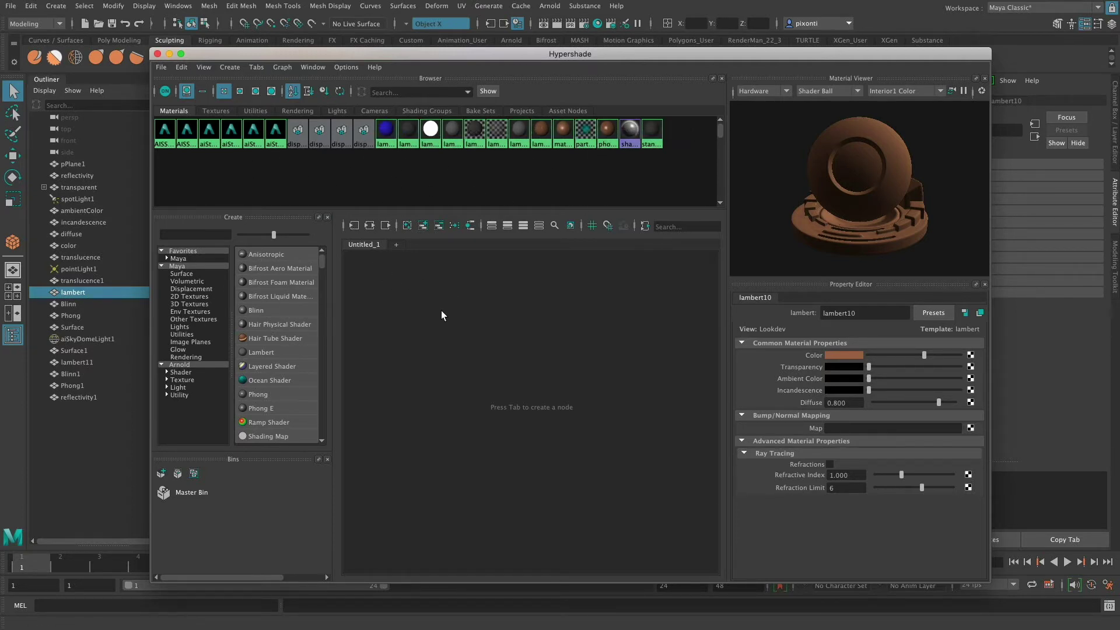
# Review the AISS_ambientColor material, the scene's textures, and the aiStandardSurface3 material in the Hypershade.
pyautogui.click(165, 132)
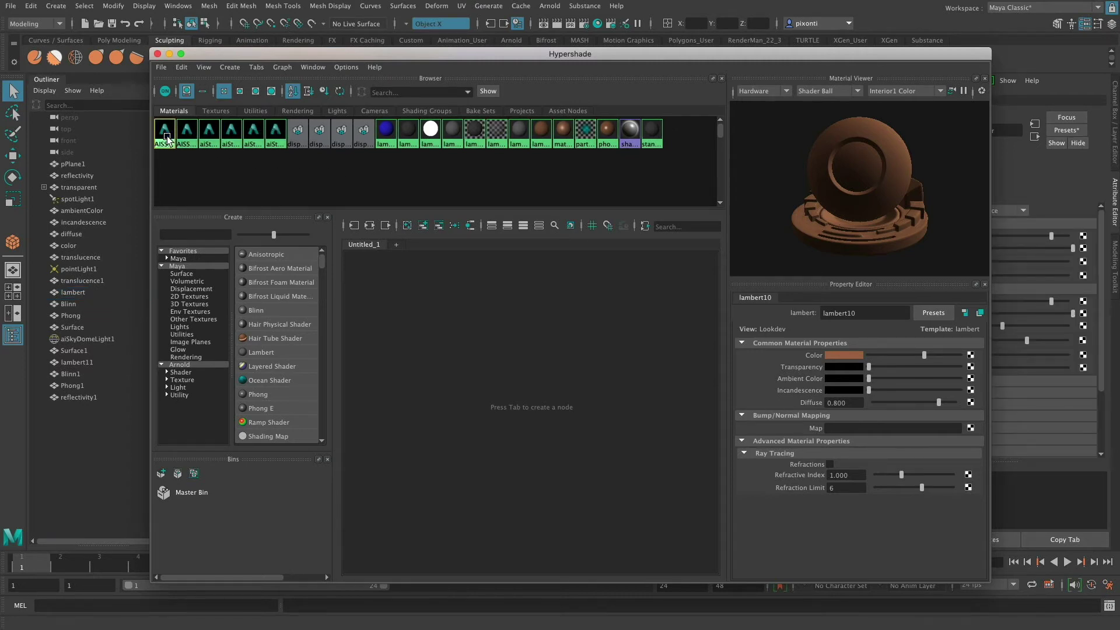
pyautogui.click(216, 111)
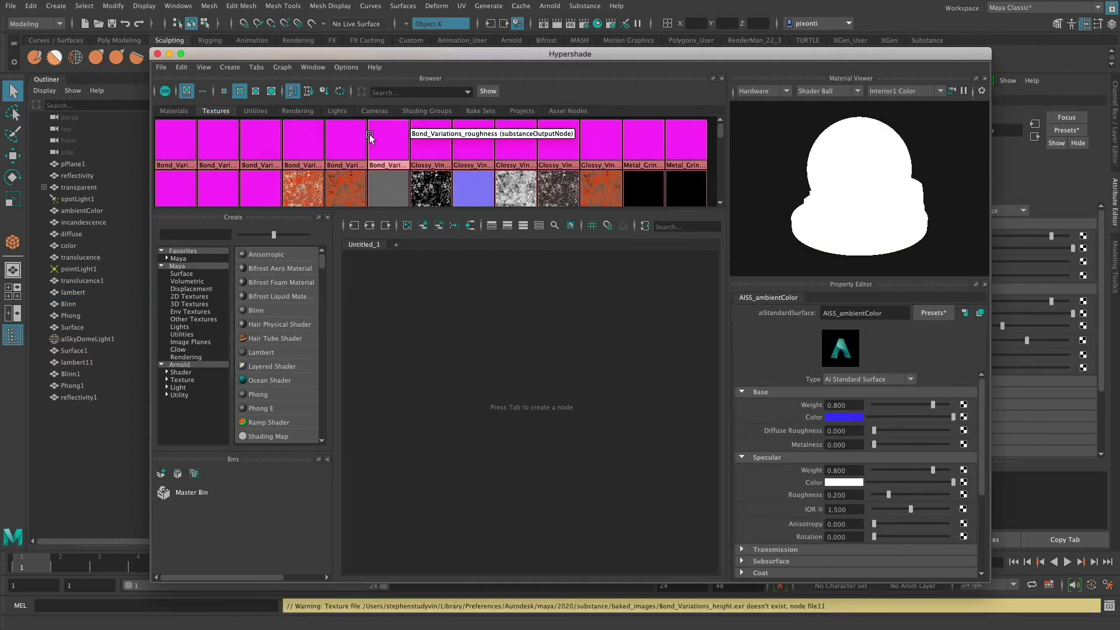
pyautogui.click(182, 111)
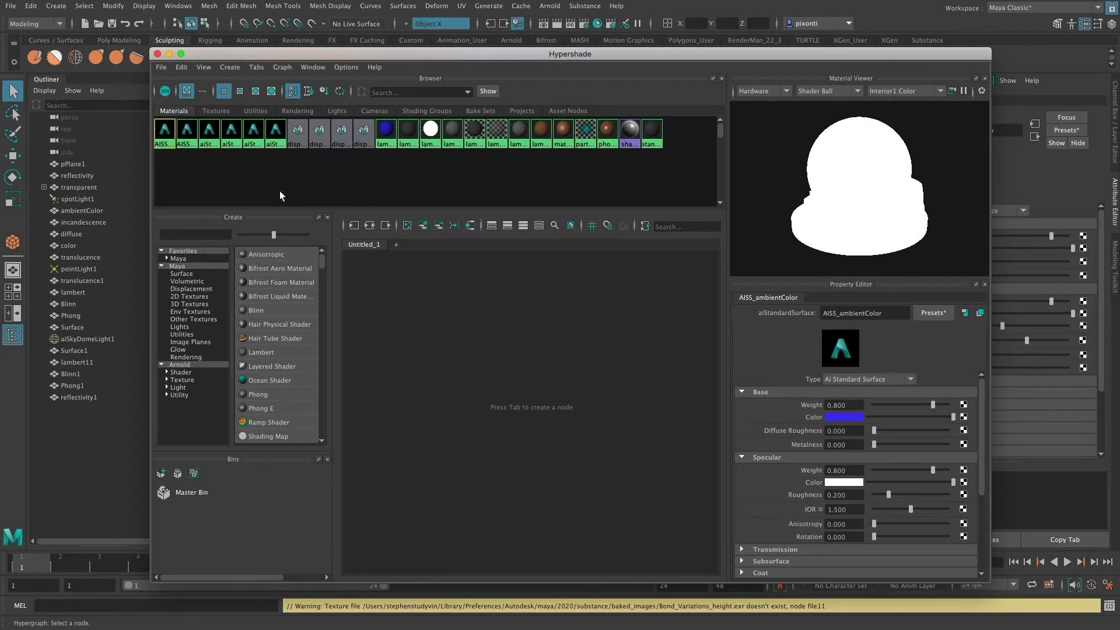
pyautogui.click(210, 135)
pyautogui.click(209, 135)
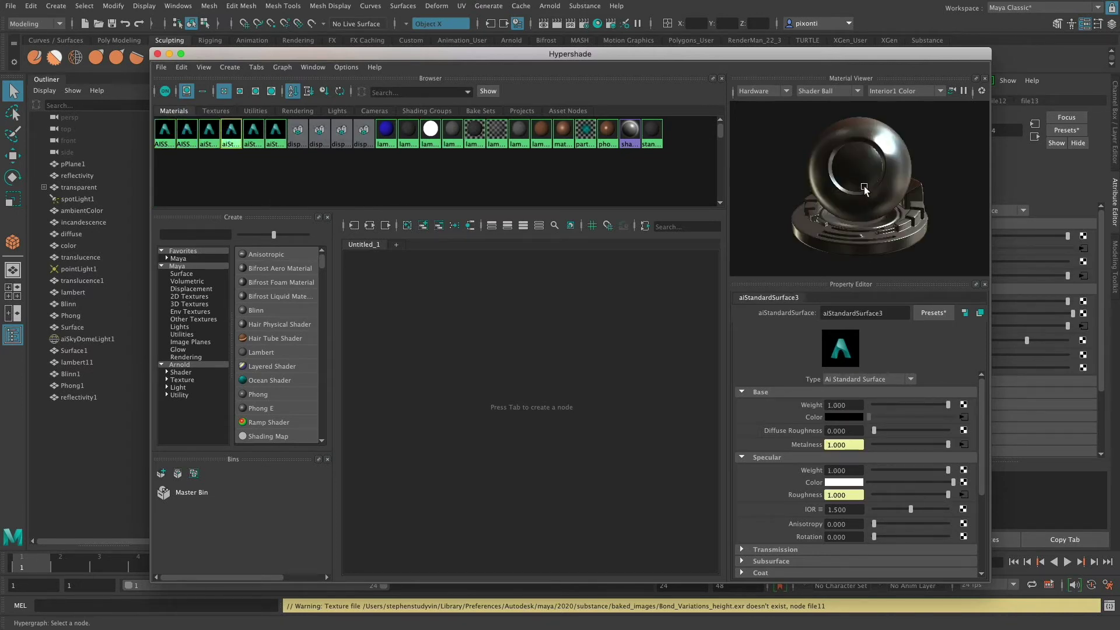
# Graph the input and output connections of aiStandardSurface5 and select all nodes of its network.
pyautogui.click(253, 133)
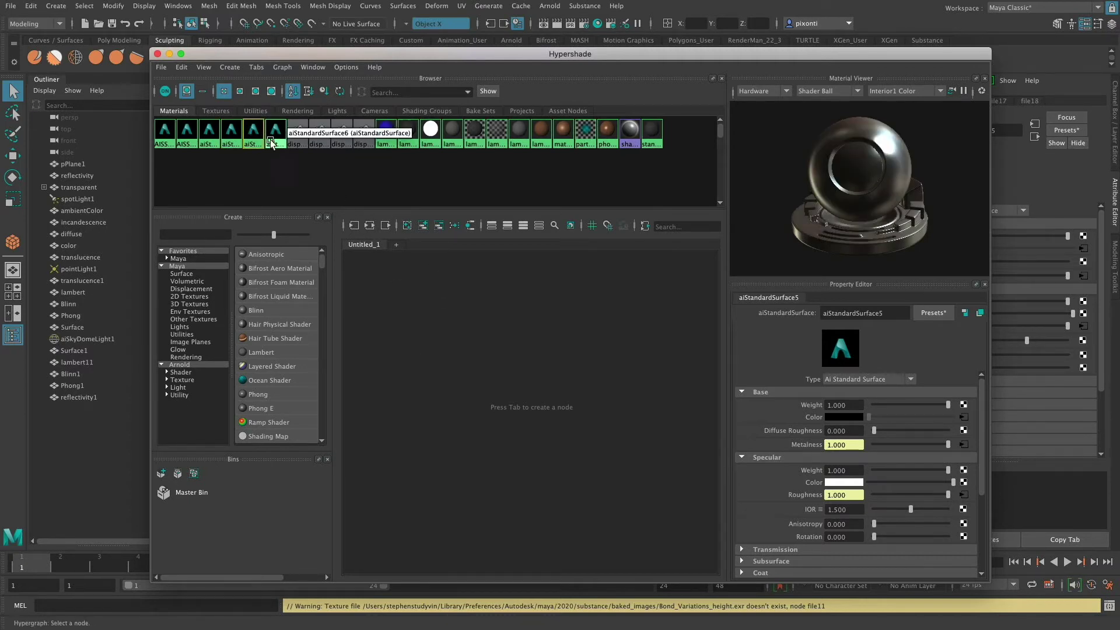
pyautogui.click(371, 227)
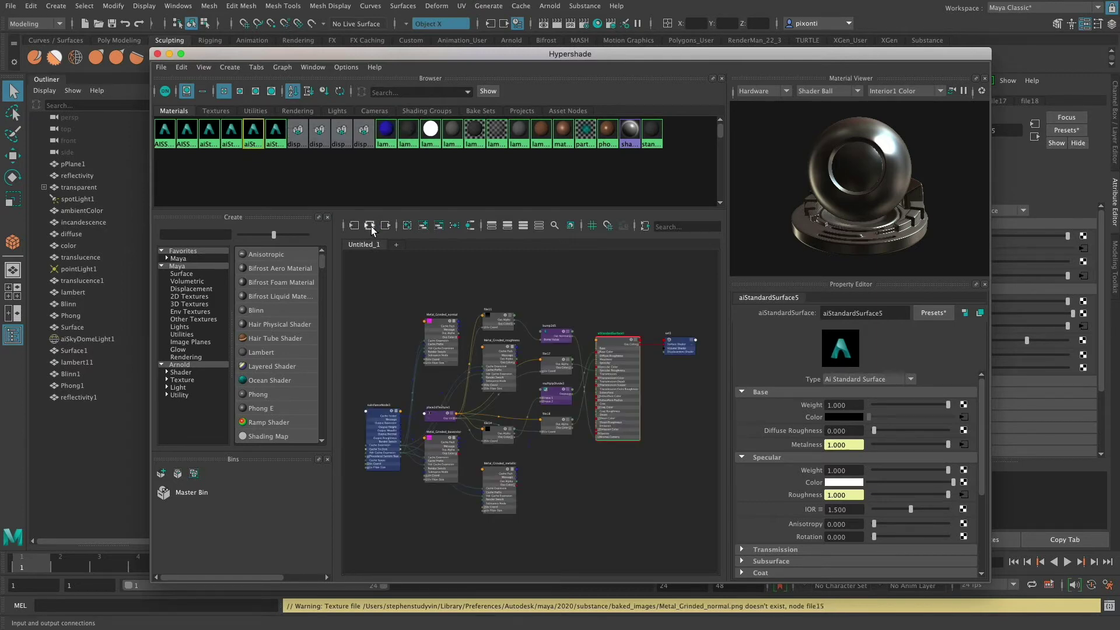
pyautogui.moveTo(693, 293)
pyautogui.mouseDown()
pyautogui.moveTo(643, 378)
pyautogui.moveTo(350, 536)
pyautogui.mouseUp()
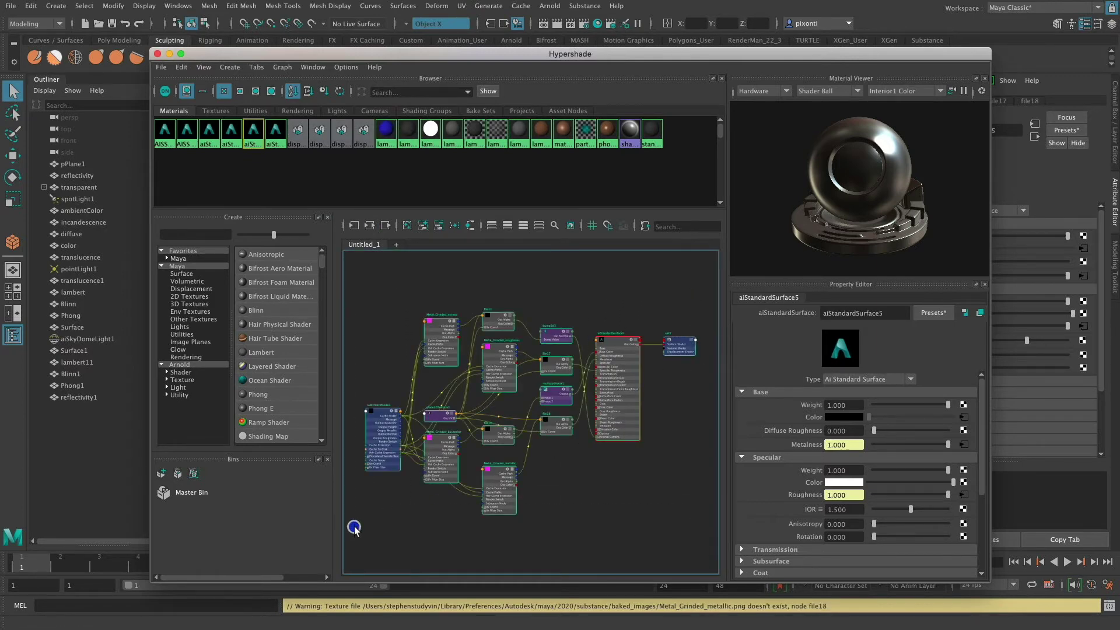
# Graph the input and output connections of lambert10 and select its lambert10SG shading group node.
pyautogui.click(542, 131)
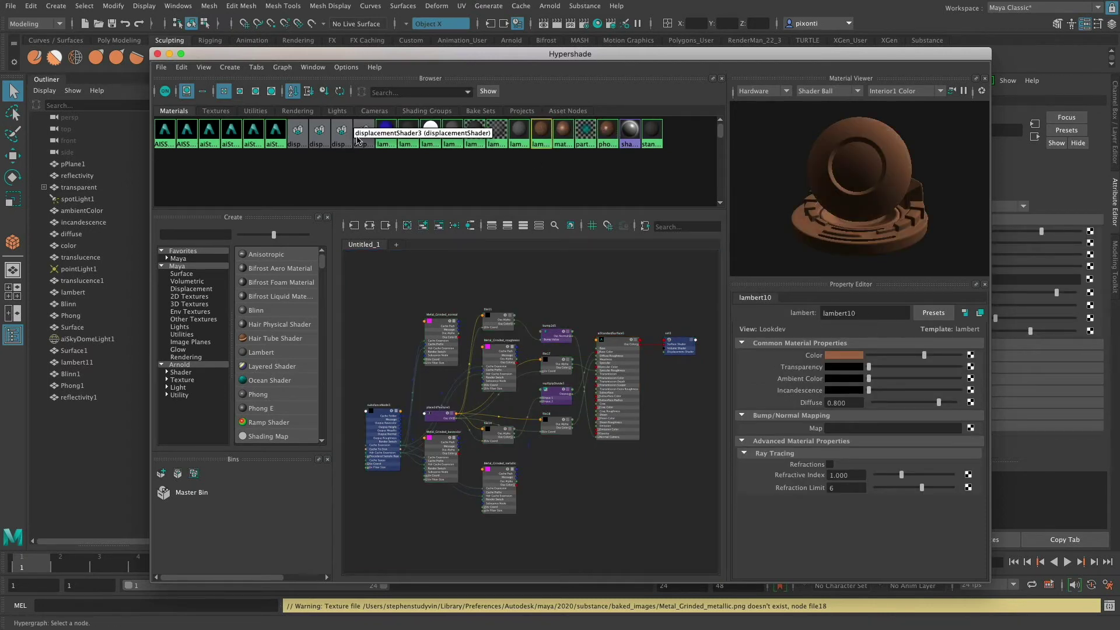
pyautogui.click(369, 226)
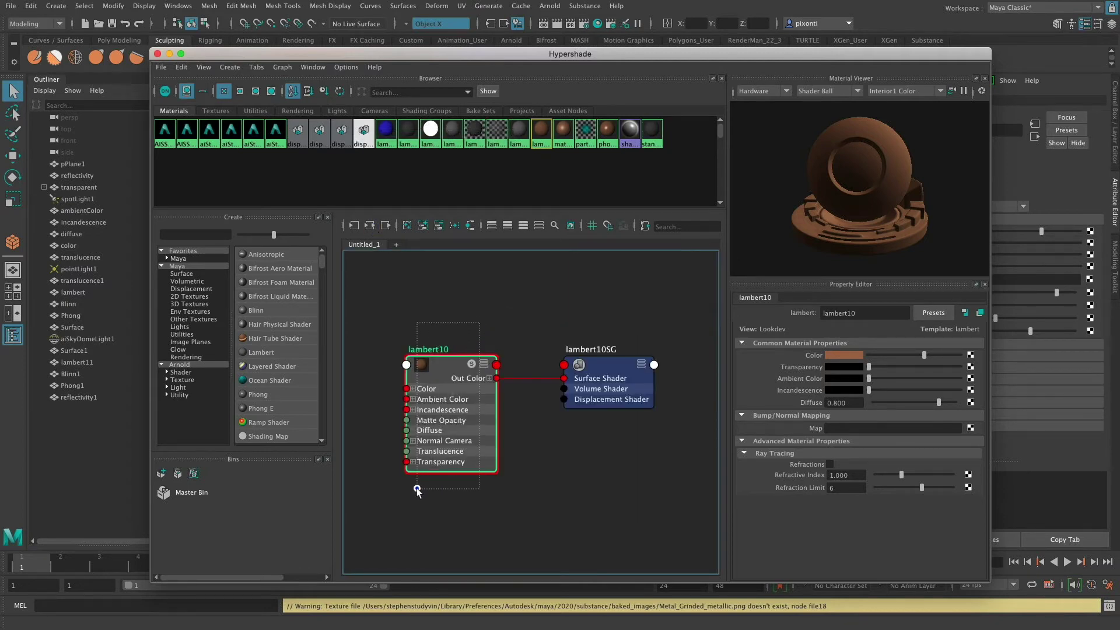
pyautogui.moveTo(636, 330); pyautogui.dragTo(575, 428)
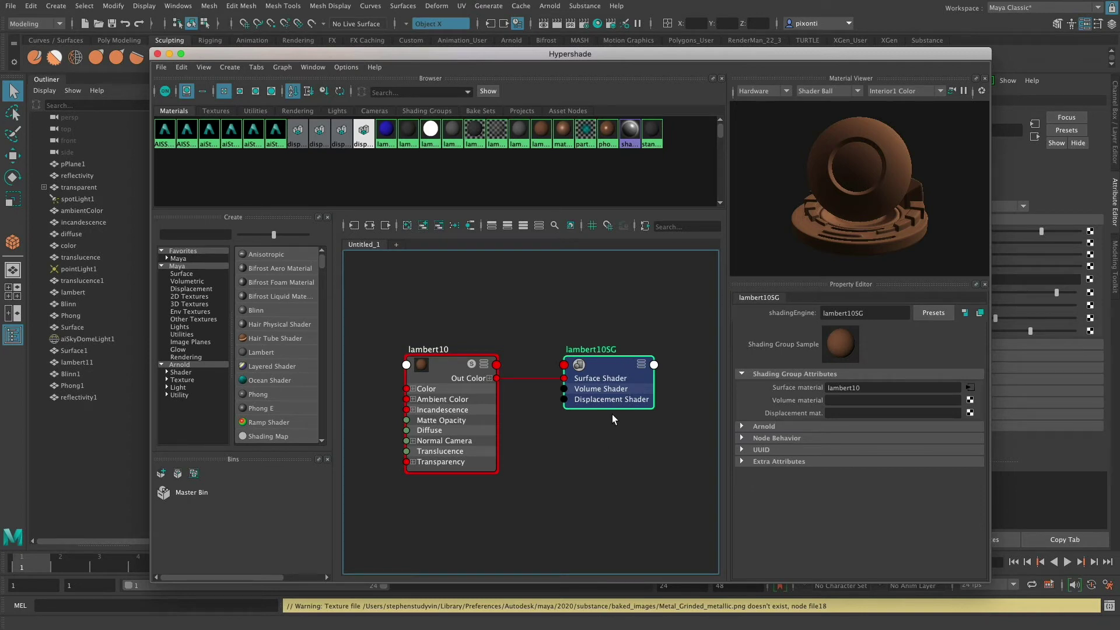
# Check the lambert10SG name, and temporarily move the Hypershade aside to view the cubes in the viewport.
pyautogui.doubleClick(881, 314)
pyautogui.moveTo(626, 56); pyautogui.dragTo(648, 420)
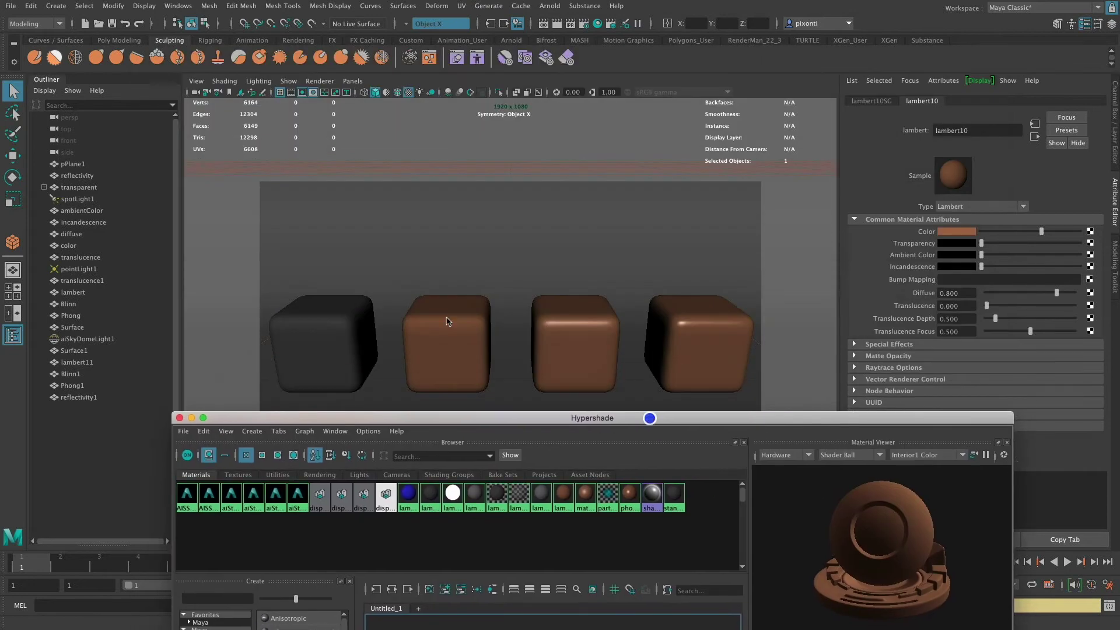
pyautogui.moveTo(553, 426); pyautogui.dragTo(550, 108)
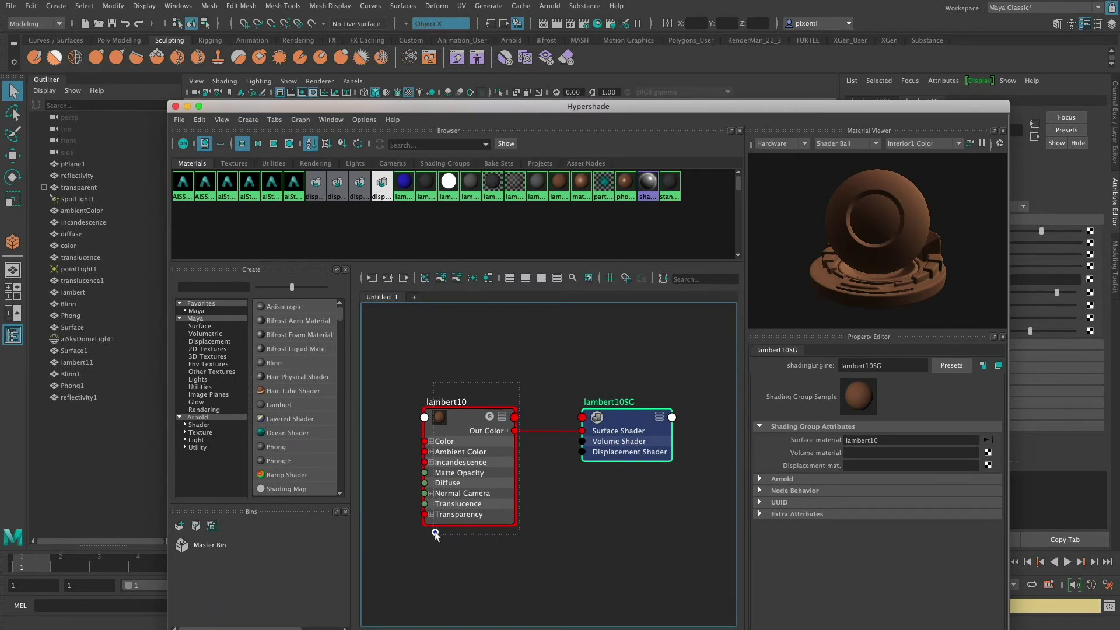
# Move the lambert10 node upward, select it together with lambert10SG, and regraph their input and output connections.
pyautogui.click(488, 483)
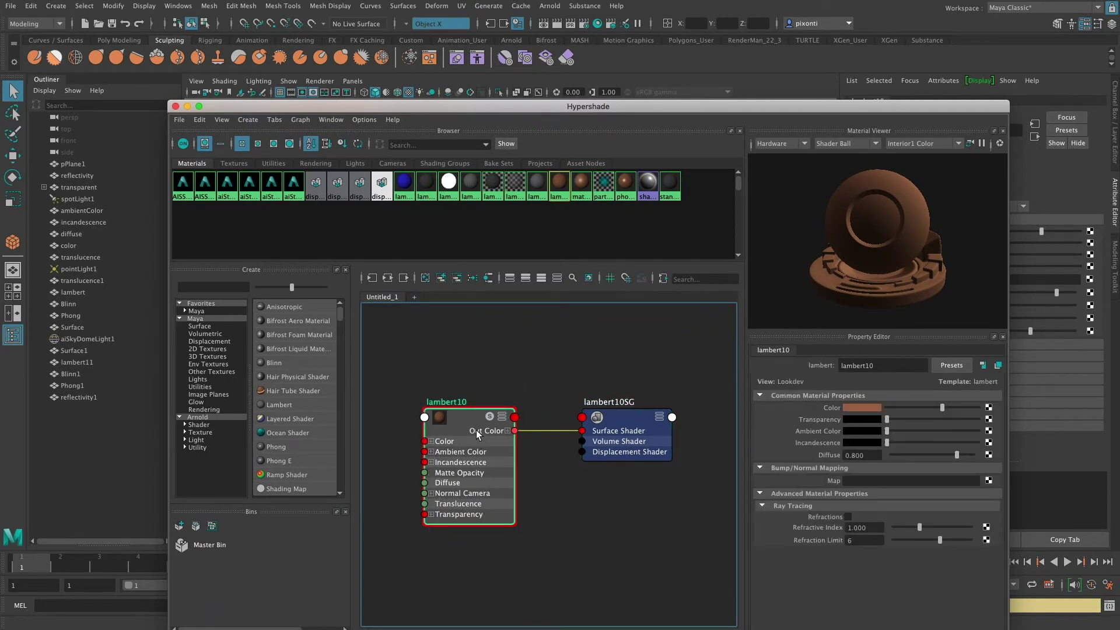
pyautogui.click(460, 418)
pyautogui.moveTo(471, 412); pyautogui.dragTo(475, 389)
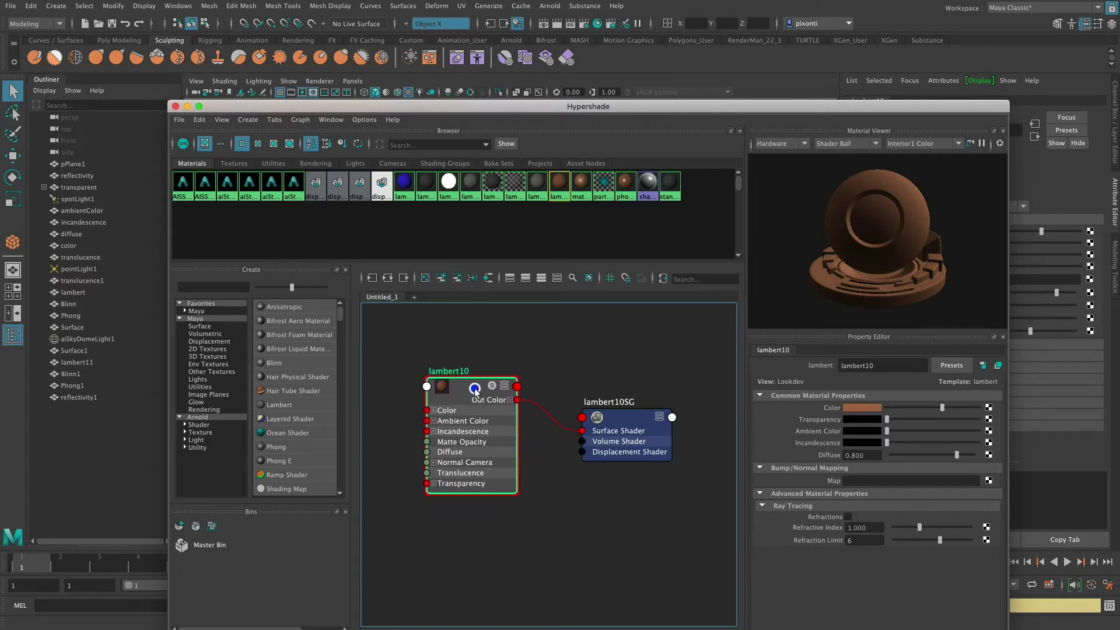
pyautogui.click(410, 511)
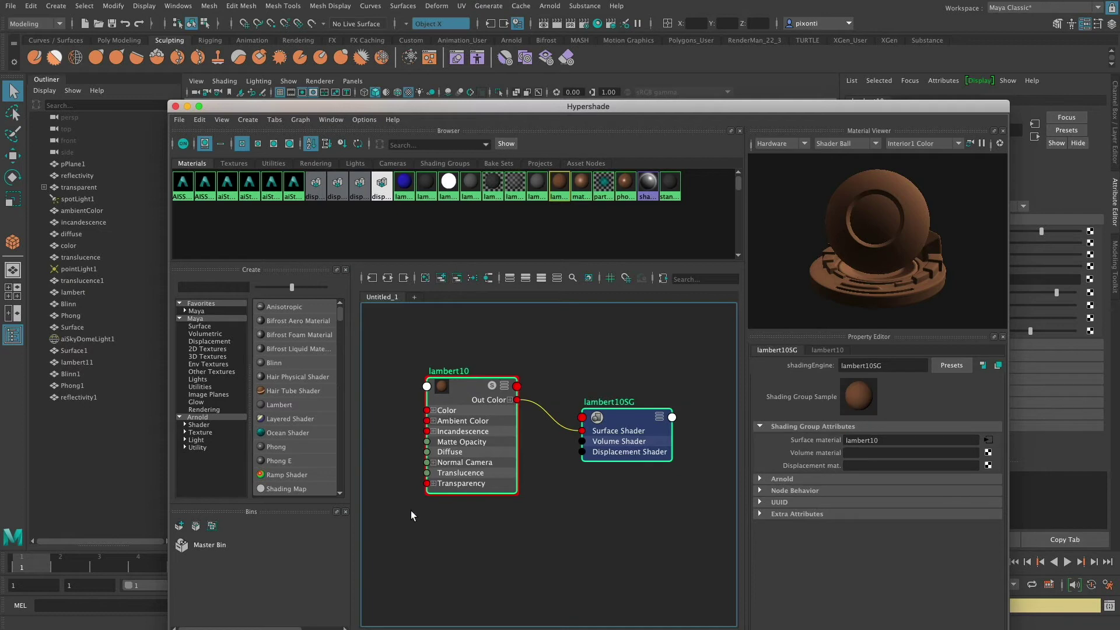
pyautogui.click(388, 279)
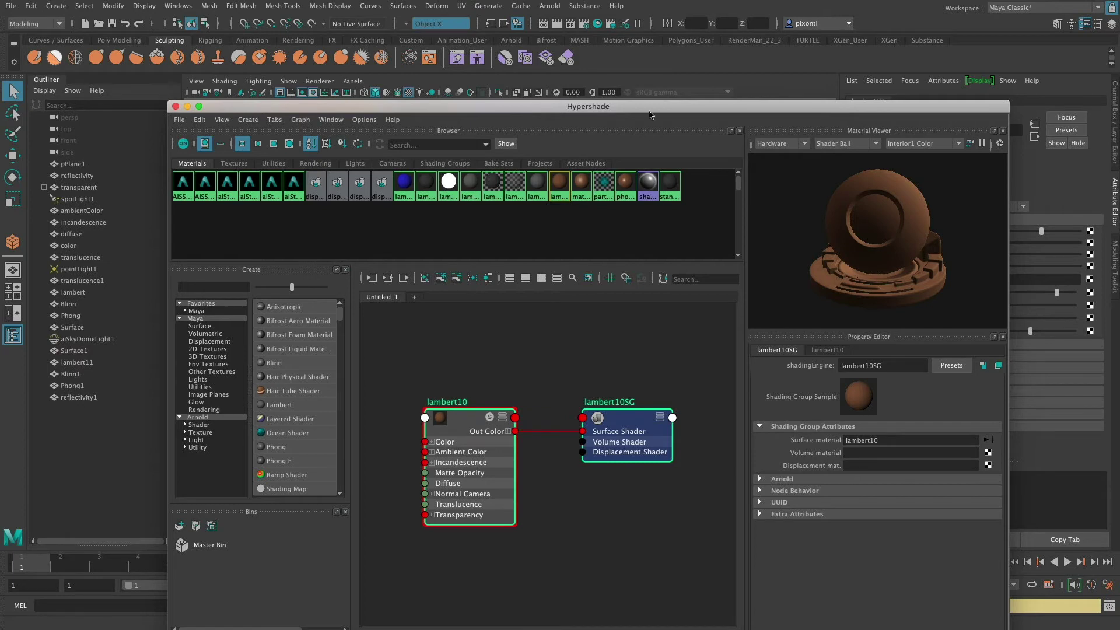
# Map a Fractal texture to the Color attribute of lambert10.
pyautogui.moveTo(648, 106); pyautogui.dragTo(626, 302)
pyautogui.moveTo(555, 312); pyautogui.dragTo(573, 130)
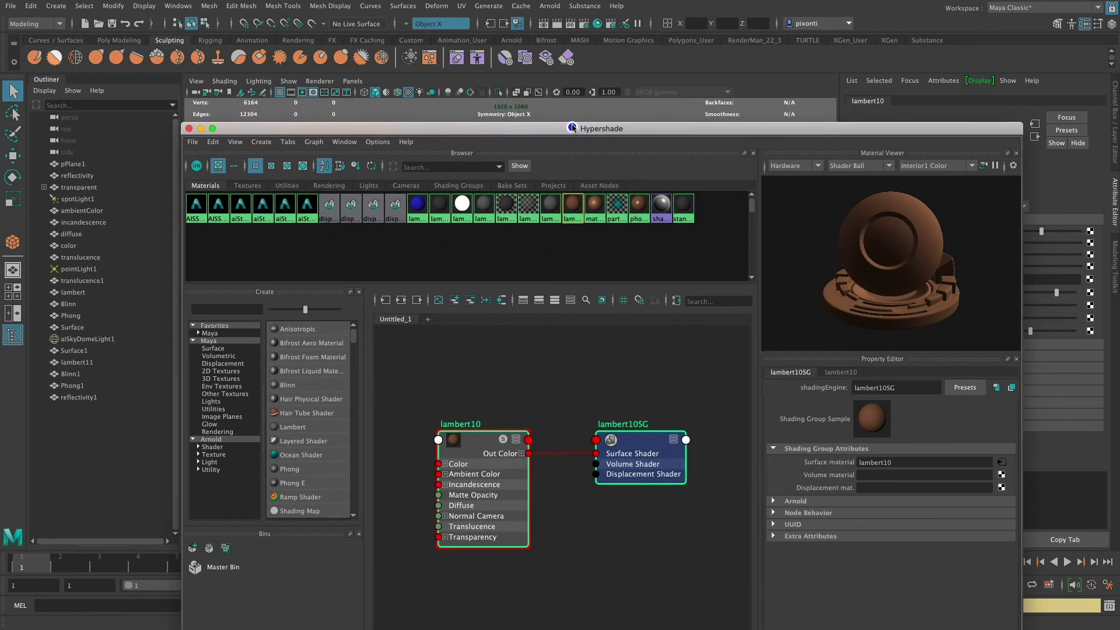
pyautogui.click(840, 372)
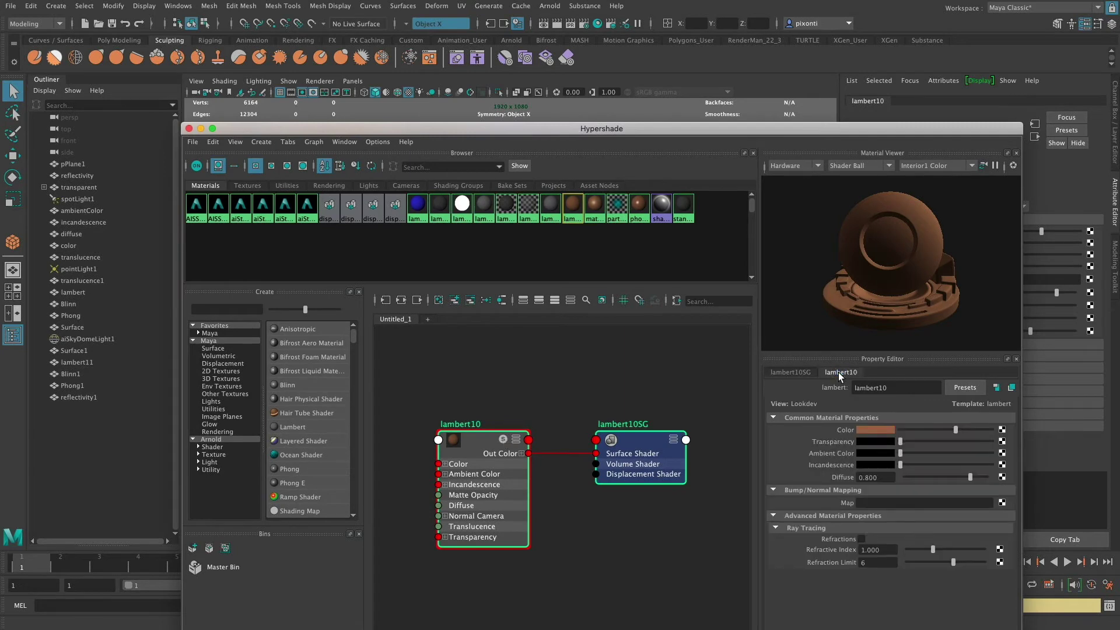
pyautogui.click(1001, 430)
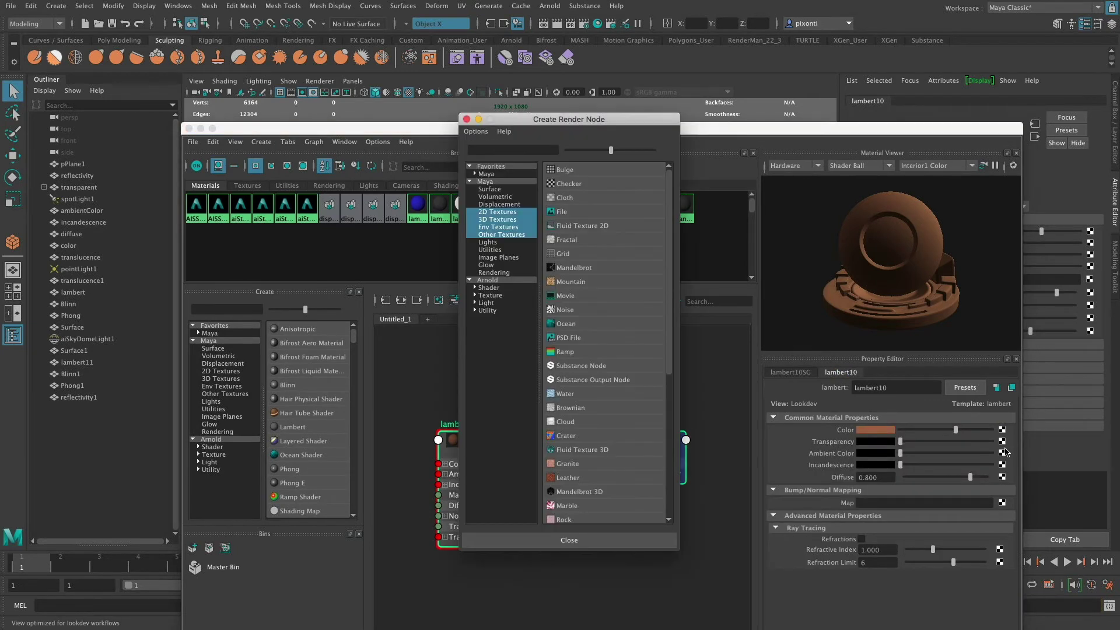
pyautogui.click(586, 241)
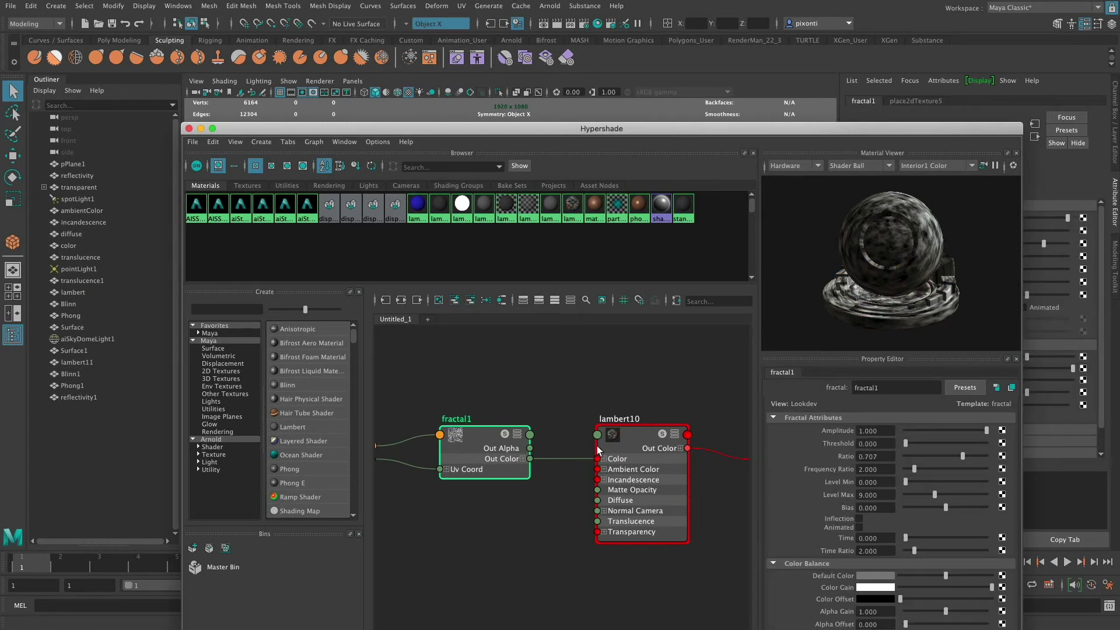
# Rearrange the shading network by moving lambert10 down and to the right and lambert10SG up above it.
pyautogui.scroll(2, 592, 375)
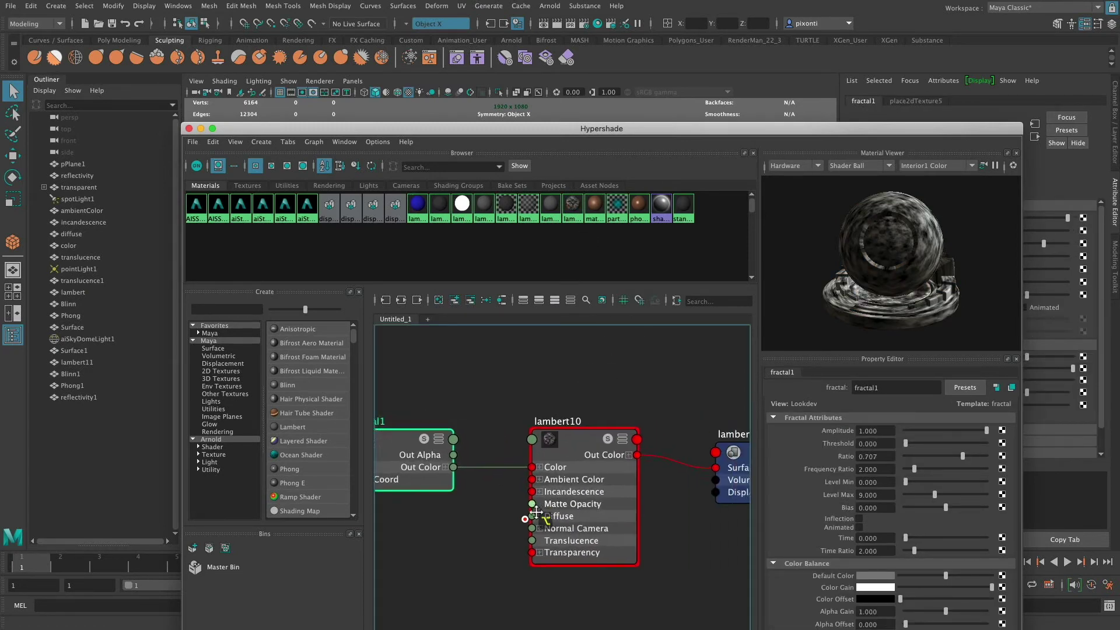
pyautogui.keyDown('alt'); pyautogui.moveTo(536, 511); pyautogui.dragTo(581, 438, button='right'); pyautogui.keyUp('alt')
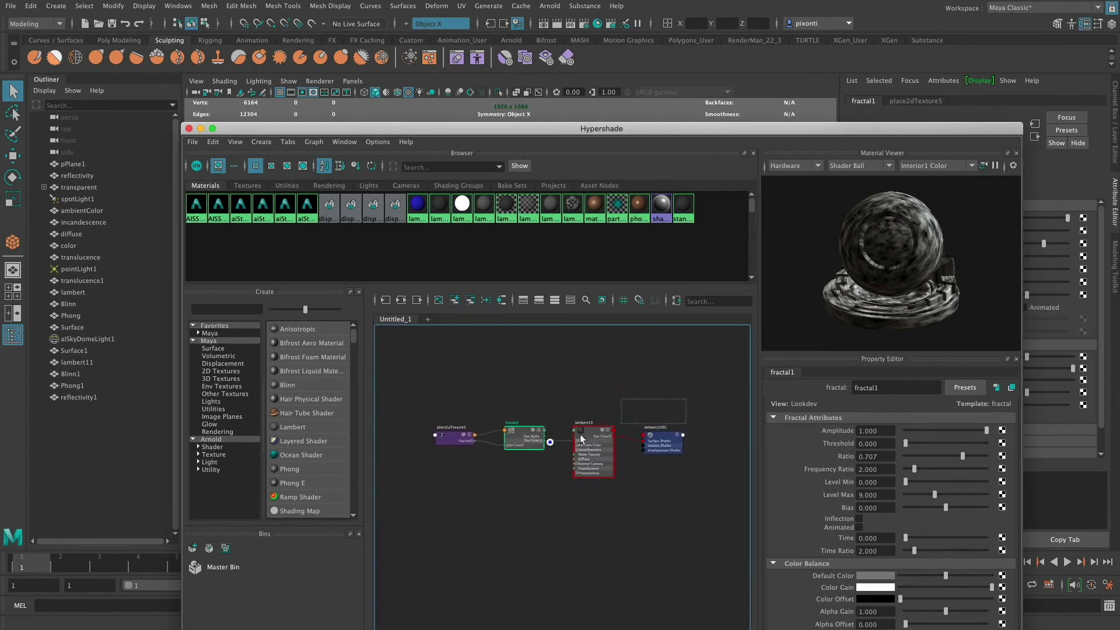
pyautogui.click(594, 458)
pyautogui.keyDown('alt'); pyautogui.moveTo(596, 459); pyautogui.dragTo(591, 472, button='middle'); pyautogui.keyUp('alt')
pyautogui.keyDown('alt'); pyautogui.moveTo(659, 495); pyautogui.dragTo(659, 471, button='right'); pyautogui.keyUp('alt')
pyautogui.click(605, 425)
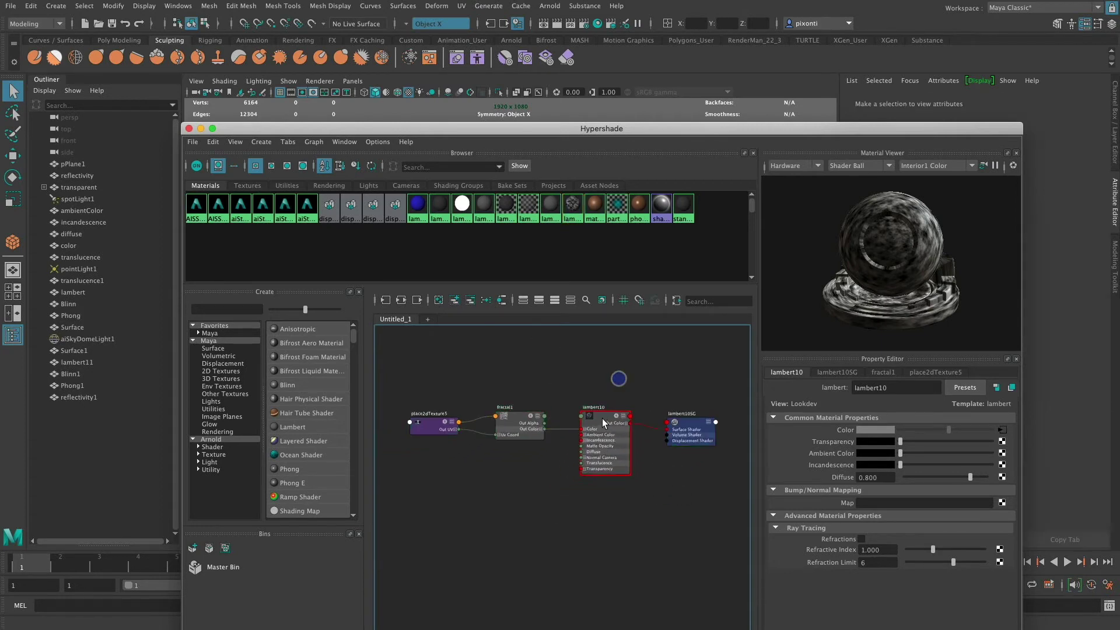
pyautogui.moveTo(600, 425); pyautogui.dragTo(604, 471)
pyautogui.moveTo(693, 428); pyautogui.dragTo(692, 395)
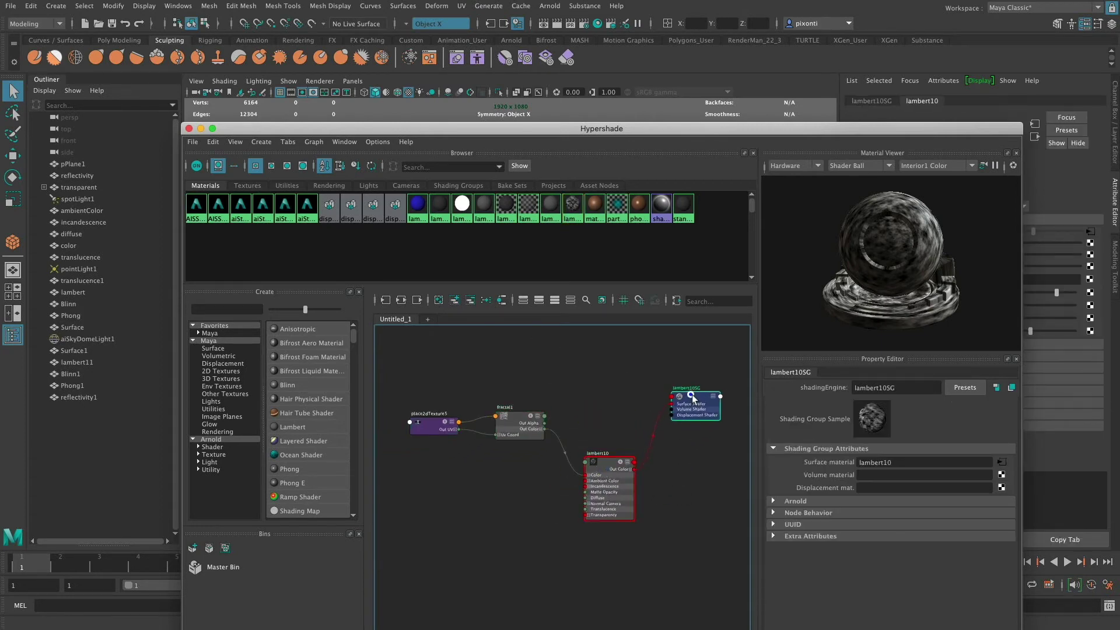
pyautogui.moveTo(615, 466); pyautogui.dragTo(674, 458)
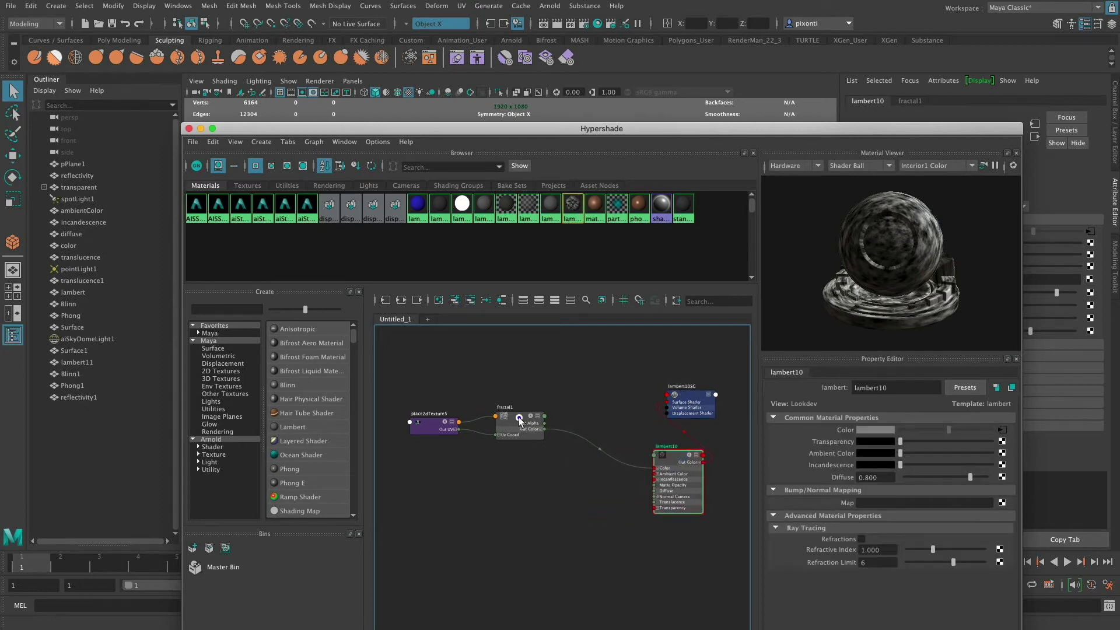
# Move fractal1 closer to the lambert10 node and place place2dTexture5 below and to the left of it.
pyautogui.moveTo(519, 419); pyautogui.dragTo(569, 415)
pyautogui.scroll(1, 659, 449)
pyautogui.scroll(1, 659, 449)
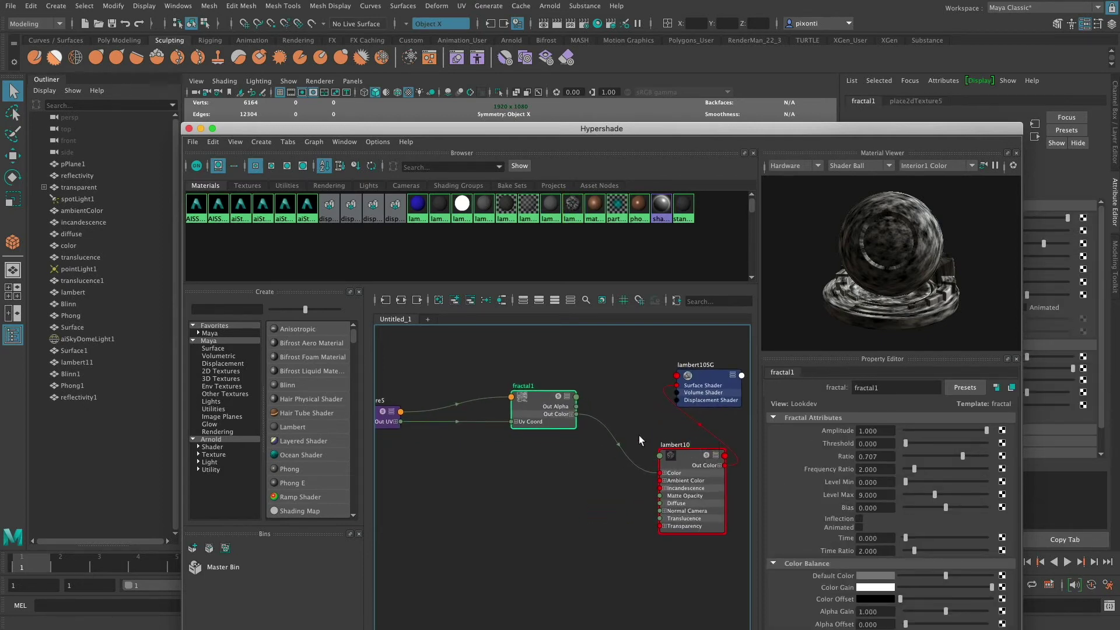
pyautogui.moveTo(390, 421); pyautogui.dragTo(481, 479)
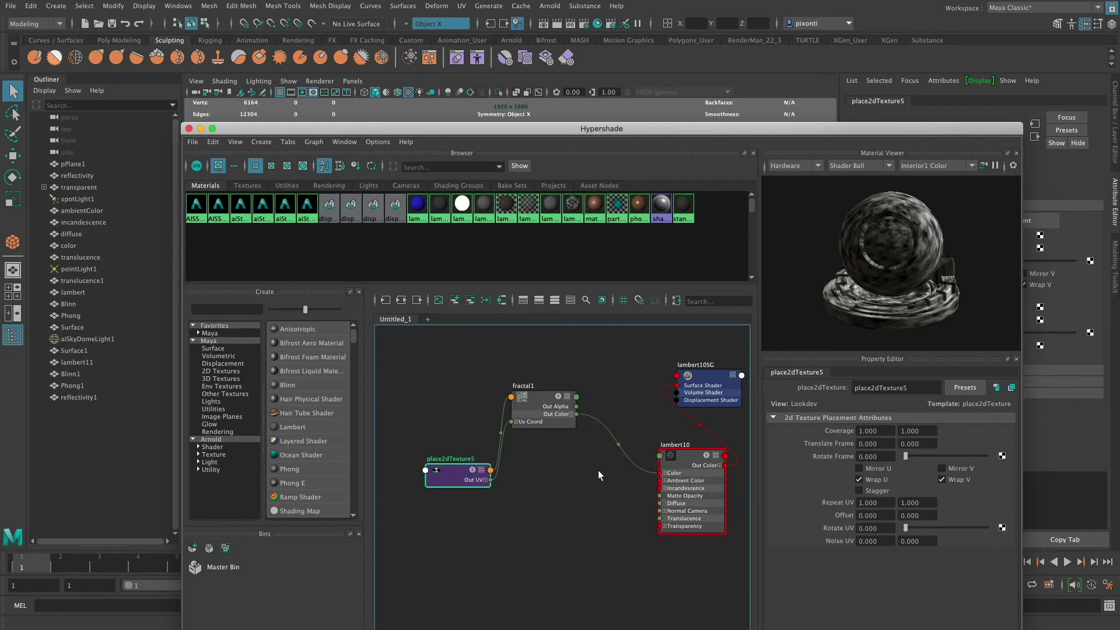
pyautogui.keyDown('alt'); pyautogui.moveTo(620, 457); pyautogui.dragTo(475, 439, button='right'); pyautogui.keyUp('alt')
pyautogui.keyDown('alt'); pyautogui.moveTo(475, 438); pyautogui.dragTo(514, 436, button='middle'); pyautogui.keyUp('alt')
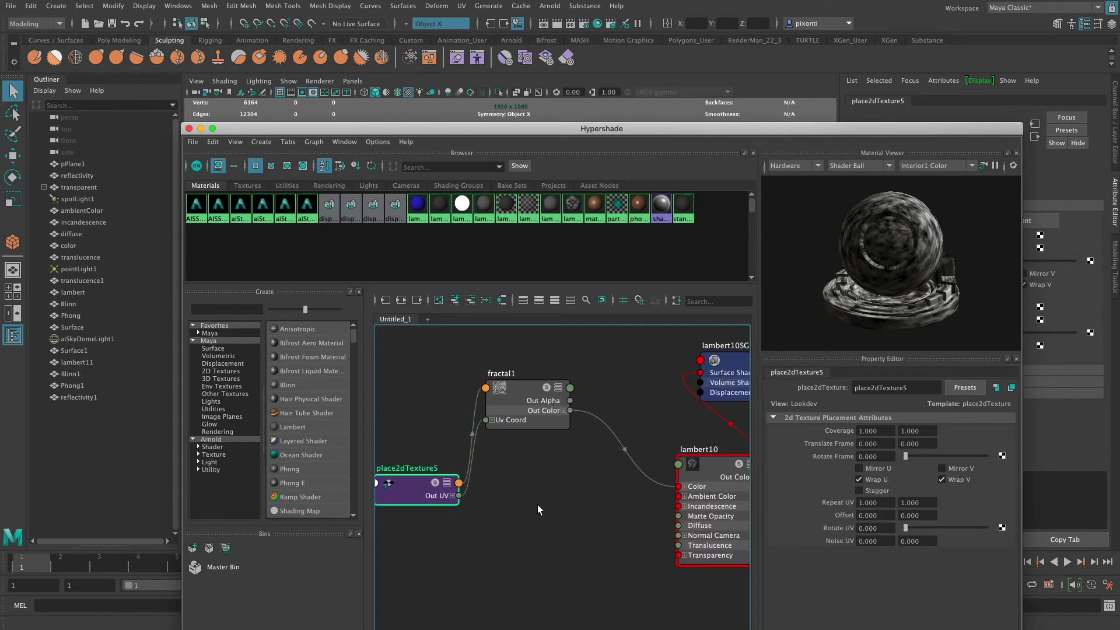
pyautogui.keyDown('alt'); pyautogui.moveTo(626, 493); pyautogui.dragTo(566, 493, button='middle'); pyautogui.keyUp('alt')
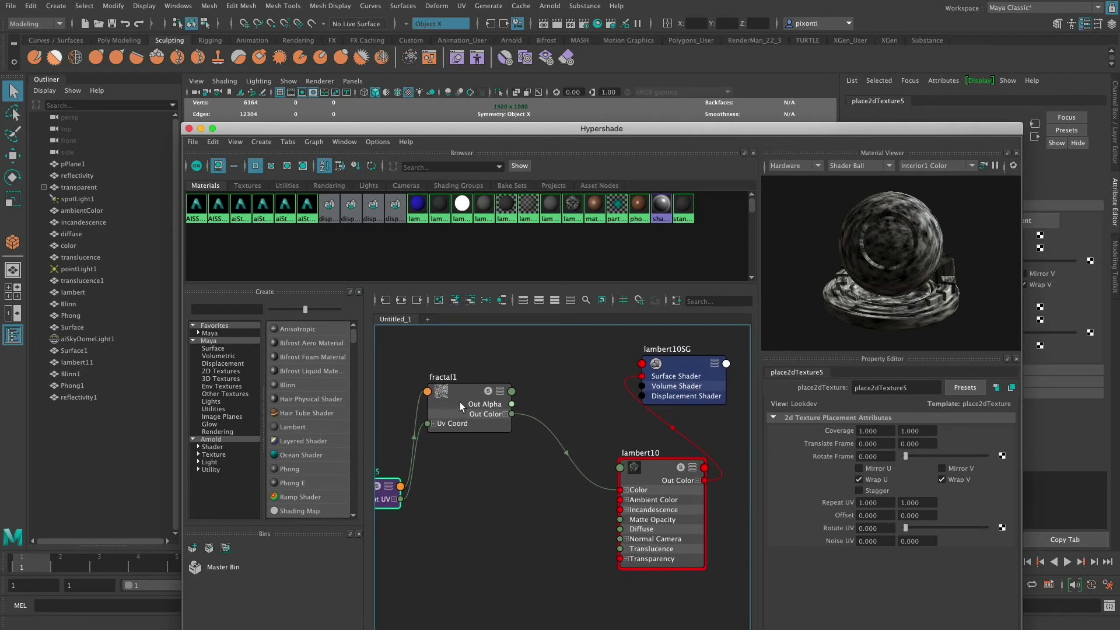
pyautogui.moveTo(455, 400); pyautogui.dragTo(478, 395)
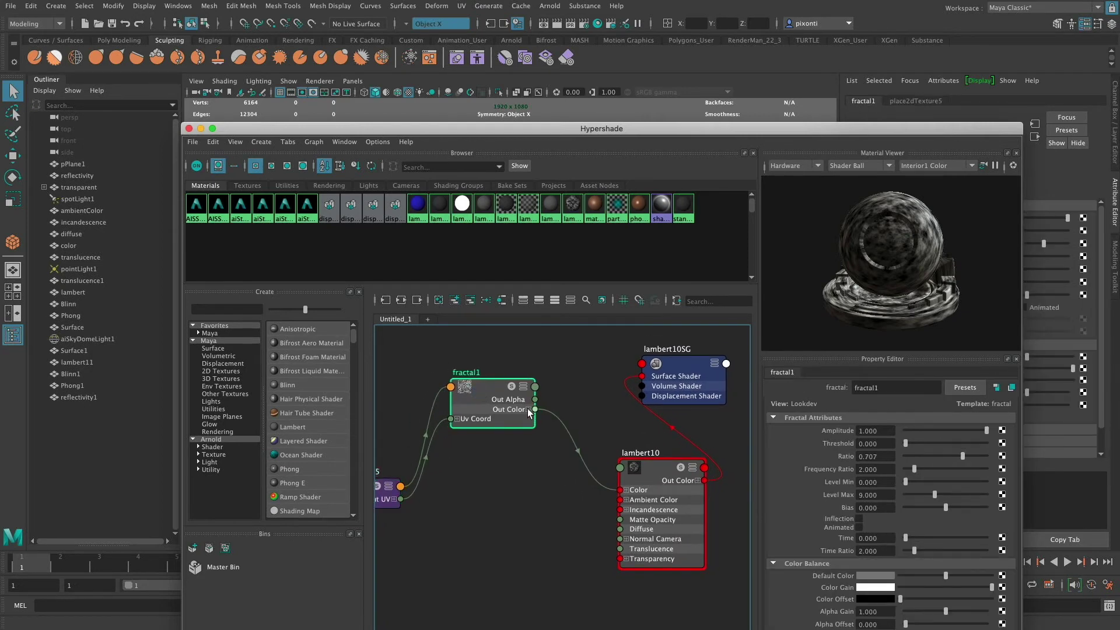
# Move lambert10 further left, delete the connection from fractal1's Out Color to its Color, and check the cubes in the viewport.
pyautogui.moveTo(652, 469); pyautogui.dragTo(606, 482)
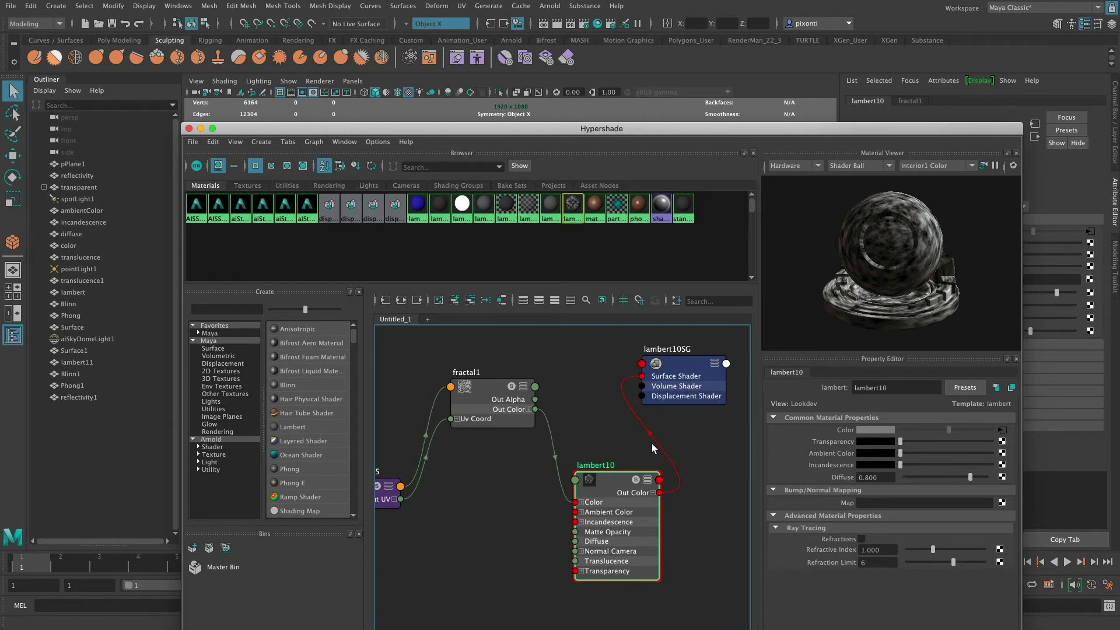
pyautogui.click(554, 452)
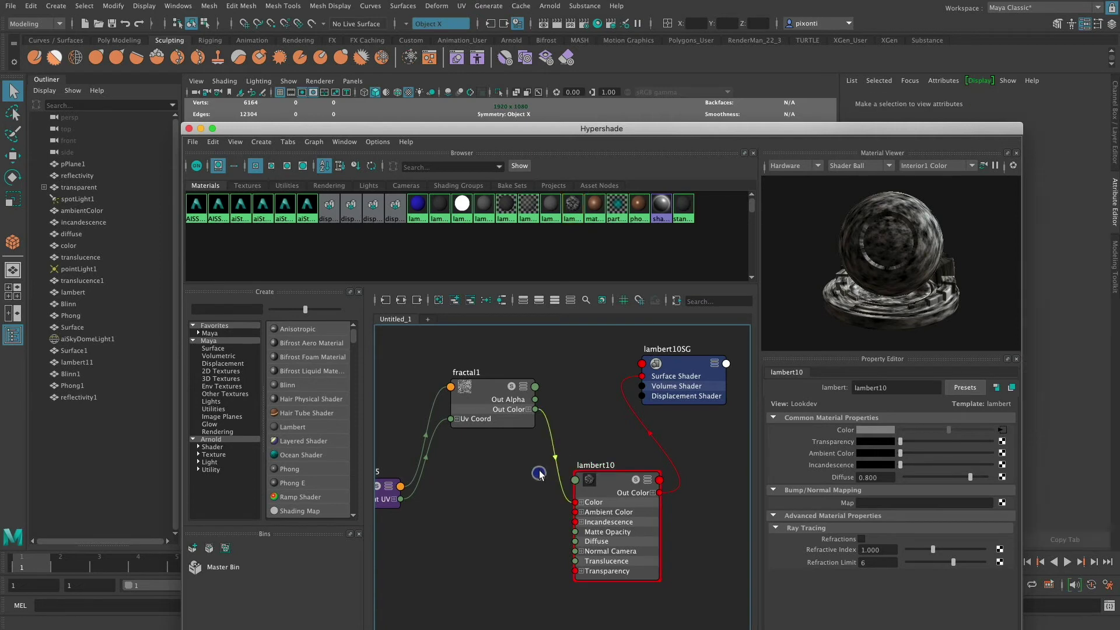
pyautogui.press('BackSpace')
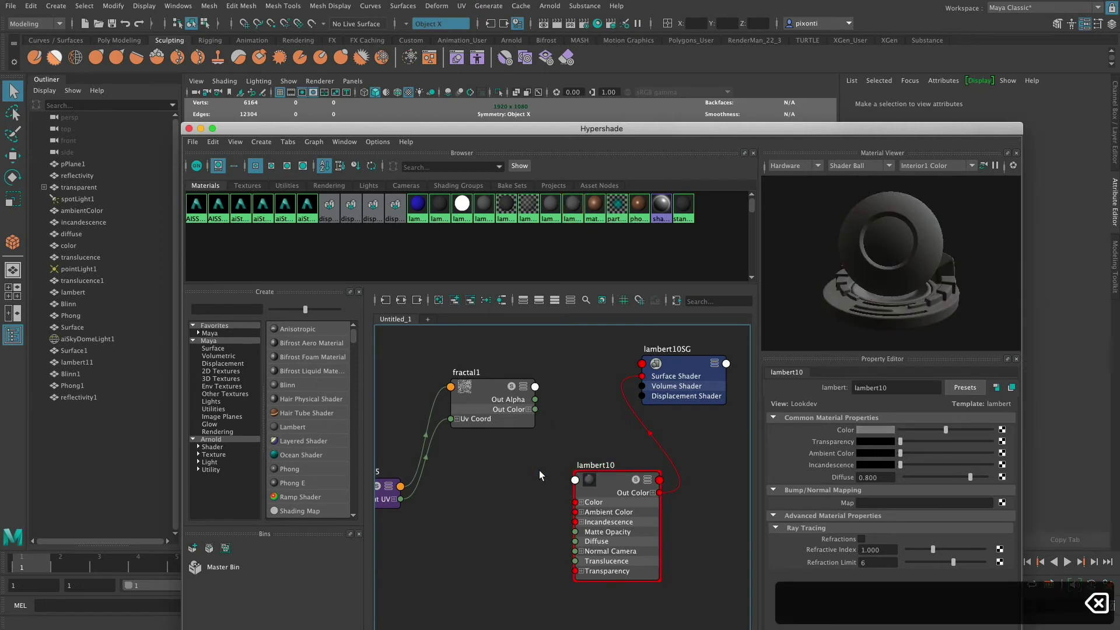
pyautogui.moveTo(786, 135)
pyautogui.mouseDown()
pyautogui.moveTo(753, 264)
pyautogui.moveTo(782, 434)
pyautogui.mouseUp()
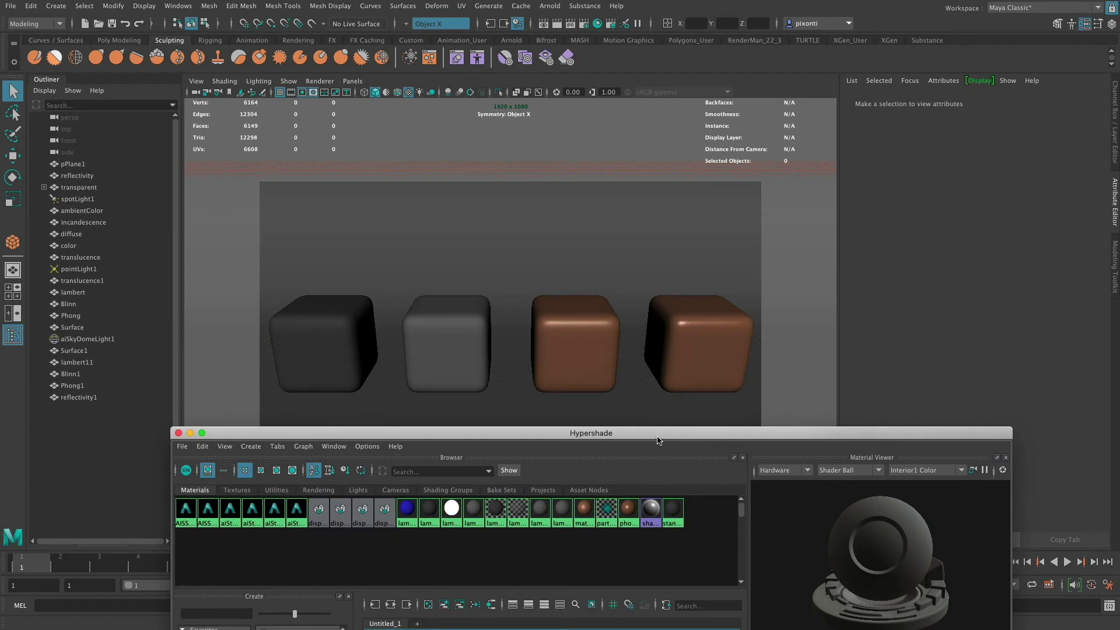
pyautogui.moveTo(658, 439); pyautogui.dragTo(655, 164)
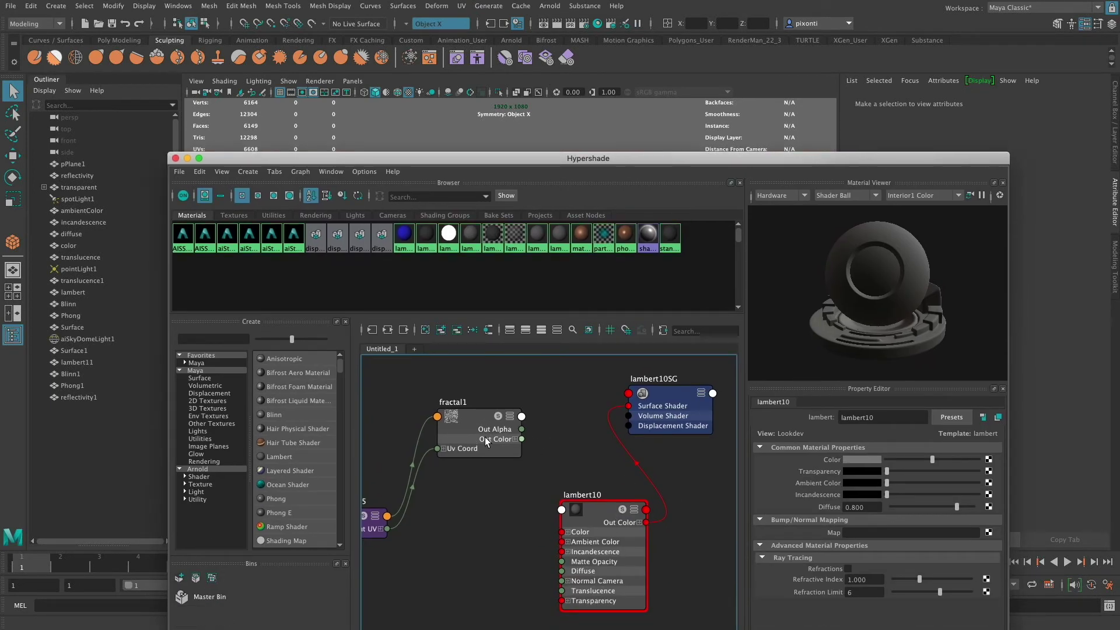
# Undo the deleted connection and the Fractal texture mapping on lambert10.
pyautogui.press('super+z')
pyautogui.press('super+z')
pyautogui.press('super+z')
pyautogui.press('super+z')
pyautogui.press('super+z')
pyautogui.press('super+z')
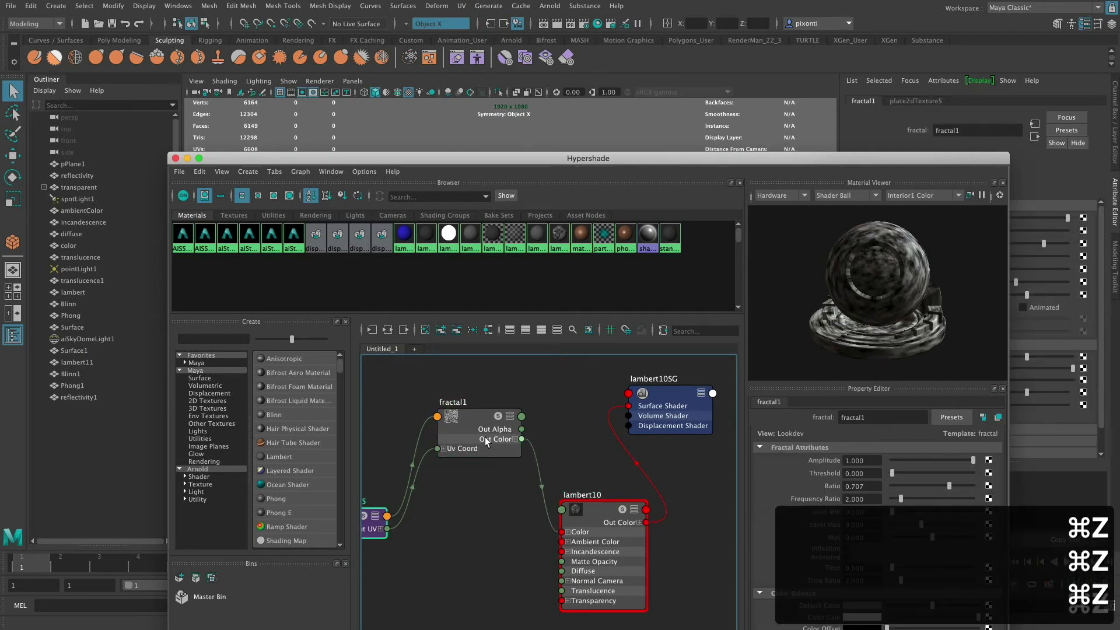
pyautogui.press('super+z')
pyautogui.press('super+z')
pyautogui.press('super+z')
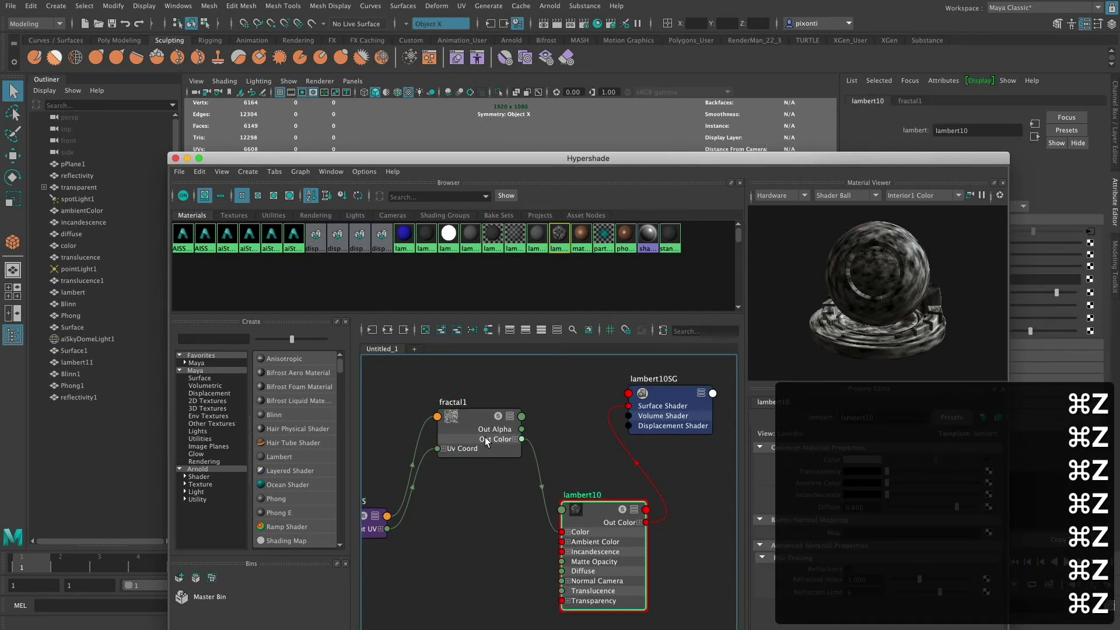
pyautogui.press('super+z')
pyautogui.press('super+z')
pyautogui.press('super+z')
pyautogui.press('super+z')
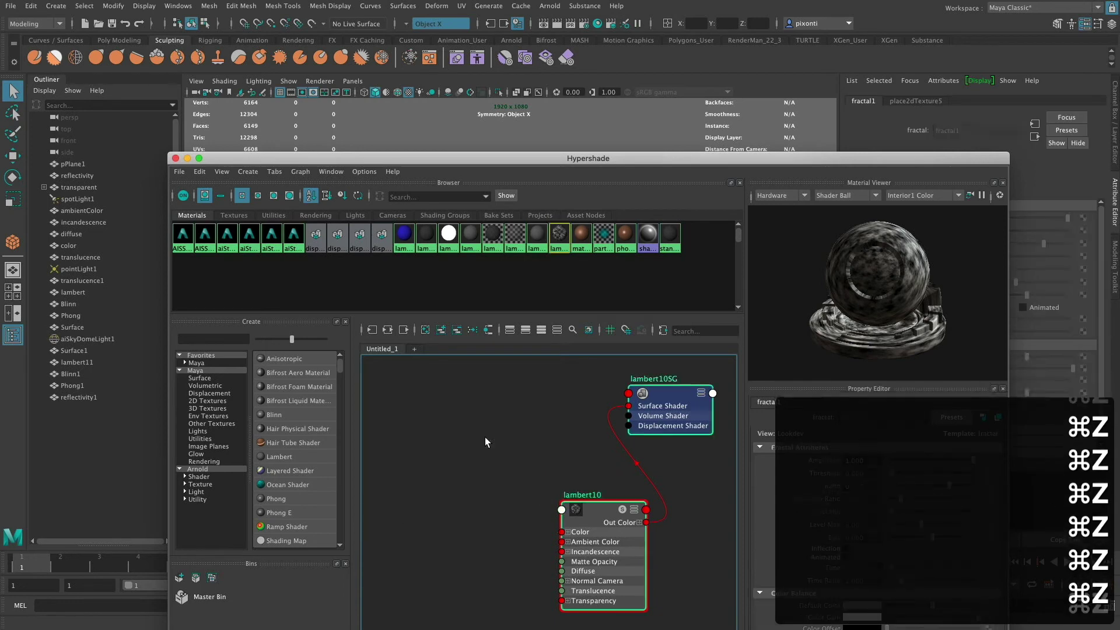
# Move the Hypershade down to check the cubes in the viewport and close it.
pyautogui.moveTo(179, 162); pyautogui.dragTo(196, 400)
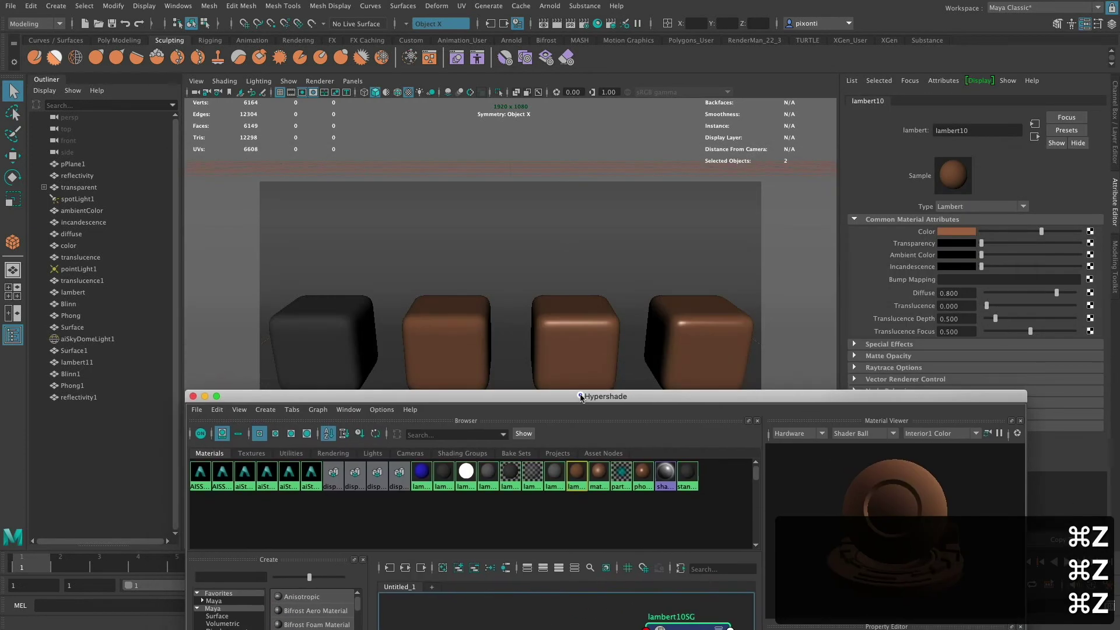
pyautogui.click(193, 396)
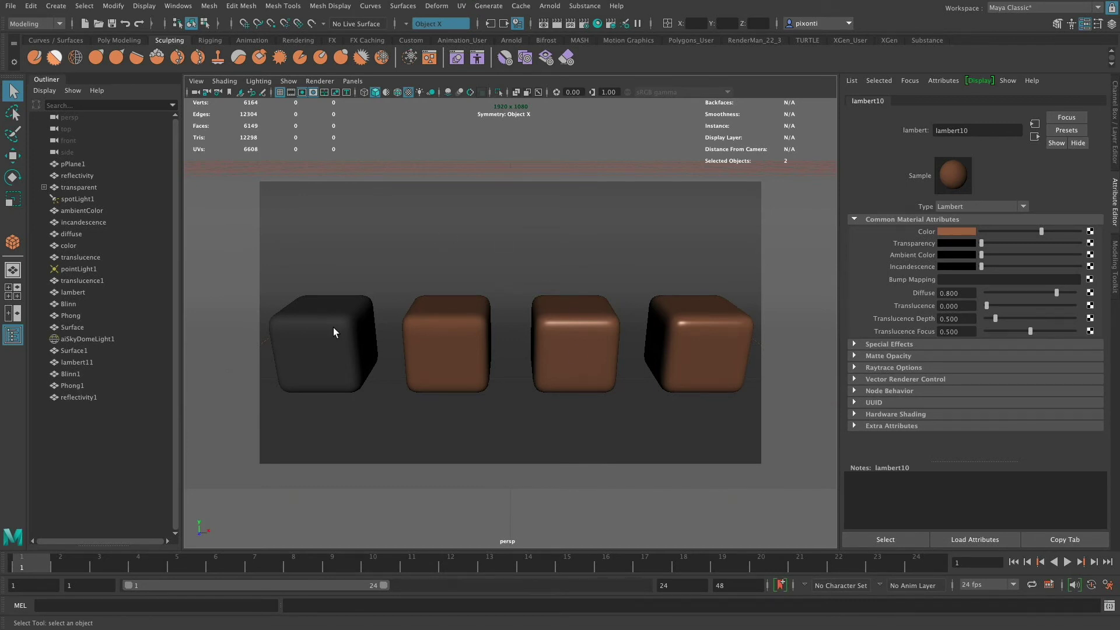
# Create a tall polygon cube behind the two middle cubes and move it slightly left along X.
pyautogui.click(116, 41)
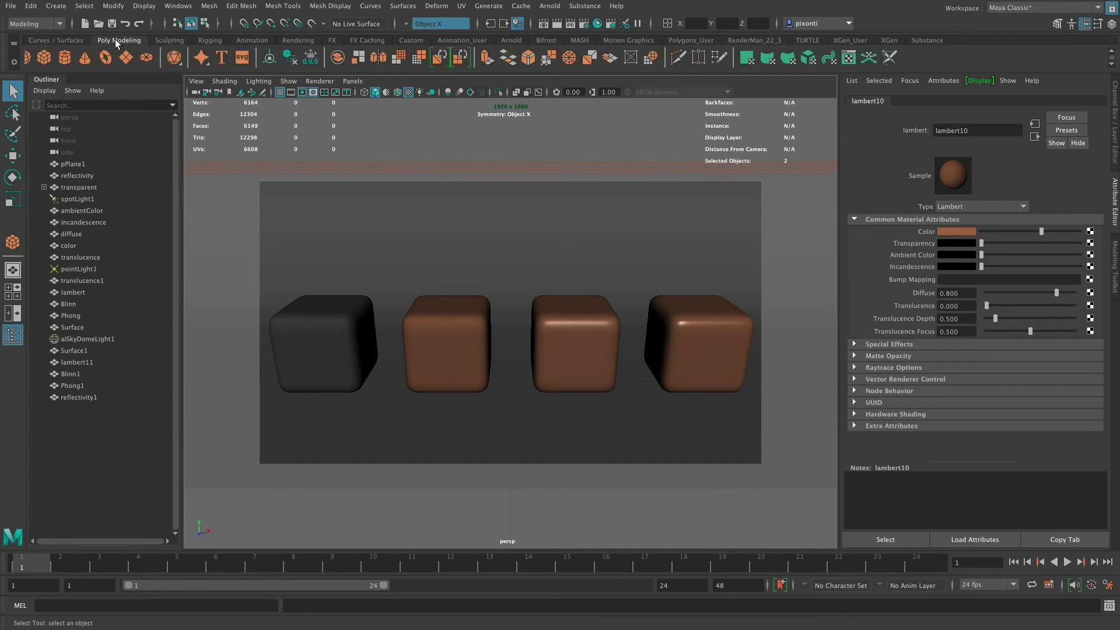
pyautogui.click(45, 56)
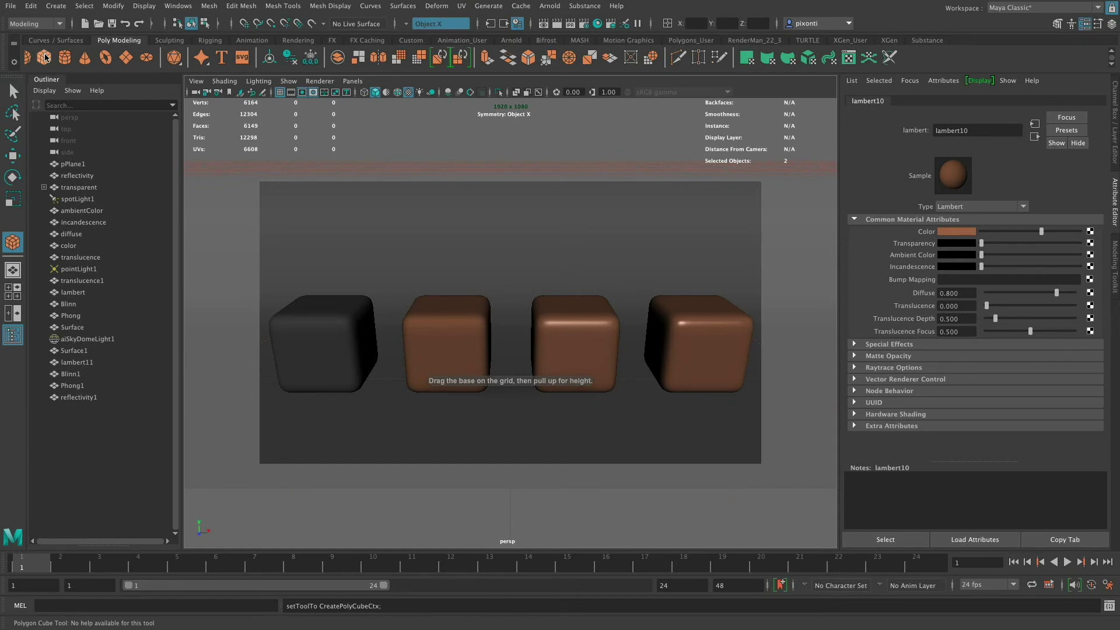
pyautogui.moveTo(512, 376); pyautogui.dragTo(532, 208)
pyautogui.press('w')
pyautogui.moveTo(590, 262); pyautogui.dragTo(577, 263)
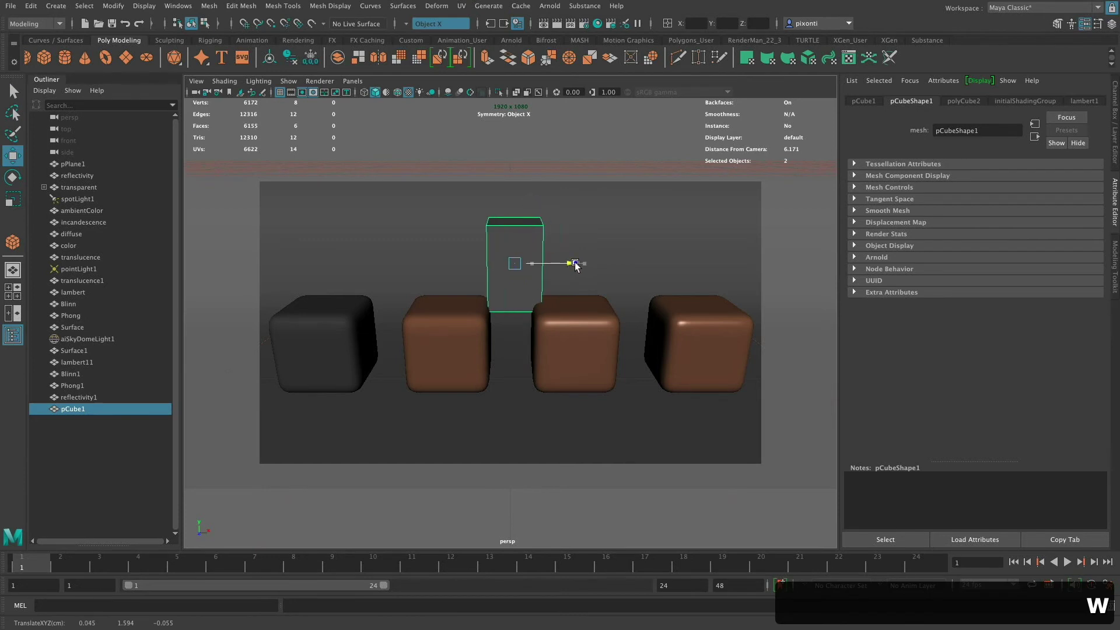
# Change the color of the new cube's default lambert1 material to cyan and finally to blue.
pyautogui.click(1084, 101)
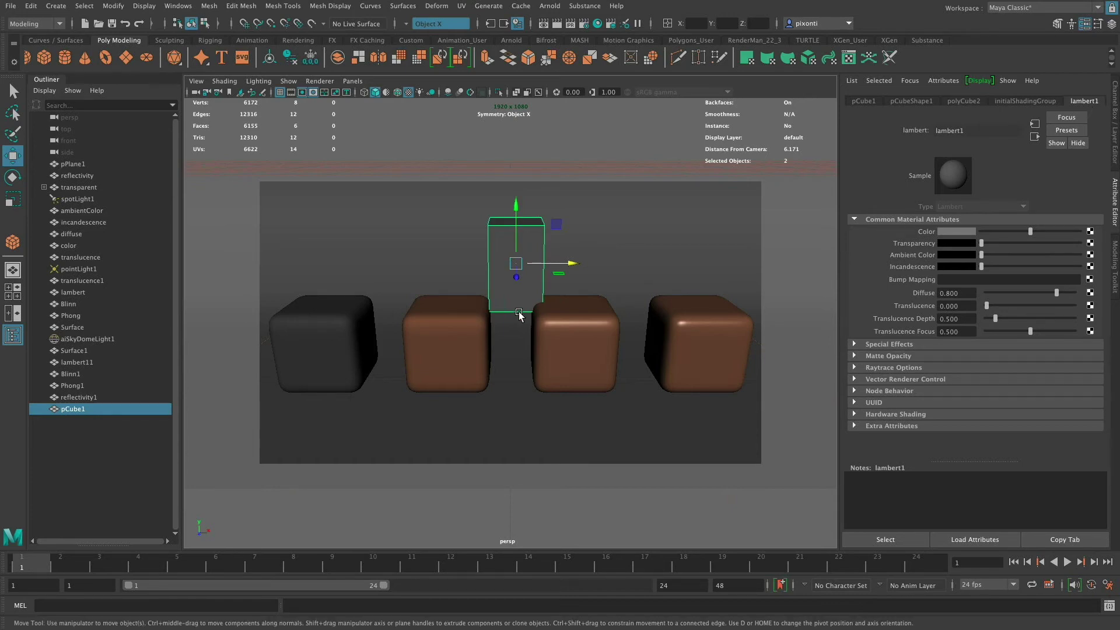
pyautogui.click(960, 232)
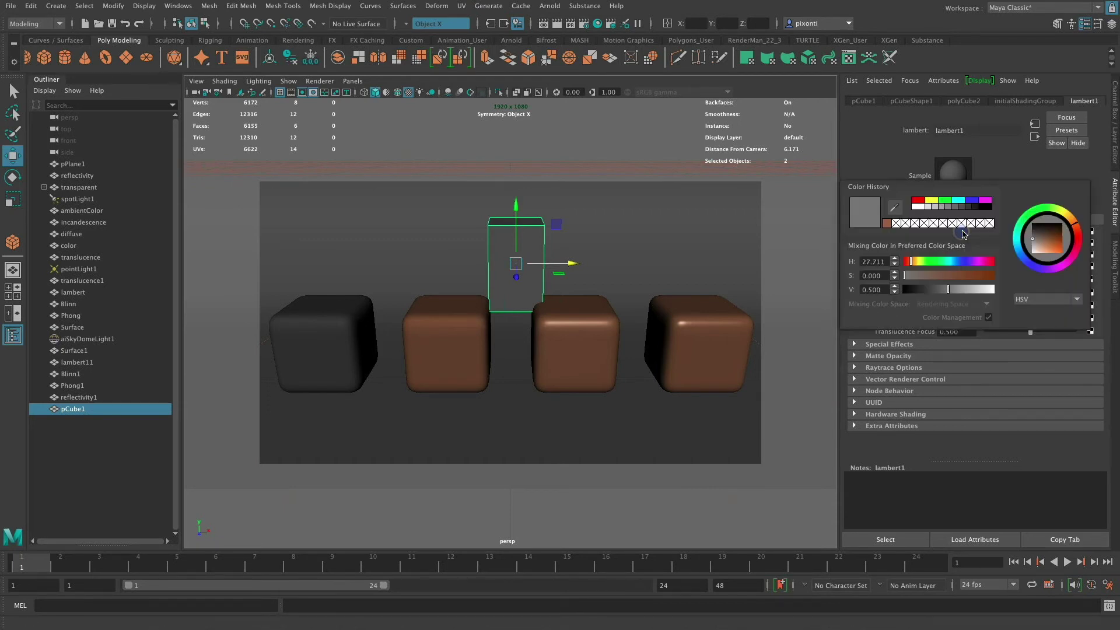
pyautogui.click(962, 201)
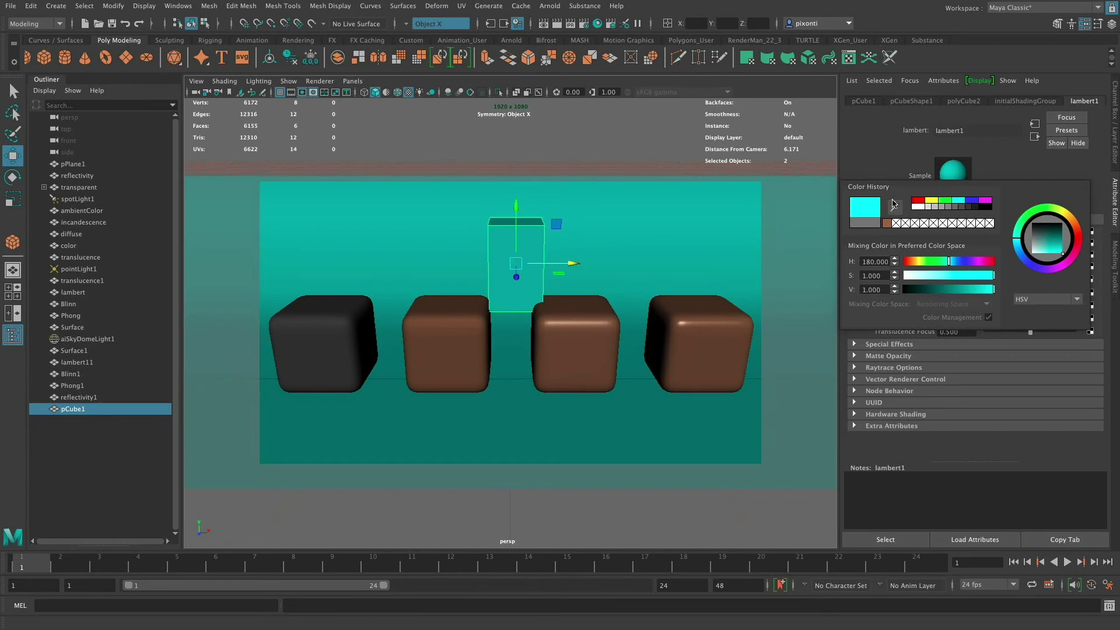
pyautogui.click(973, 200)
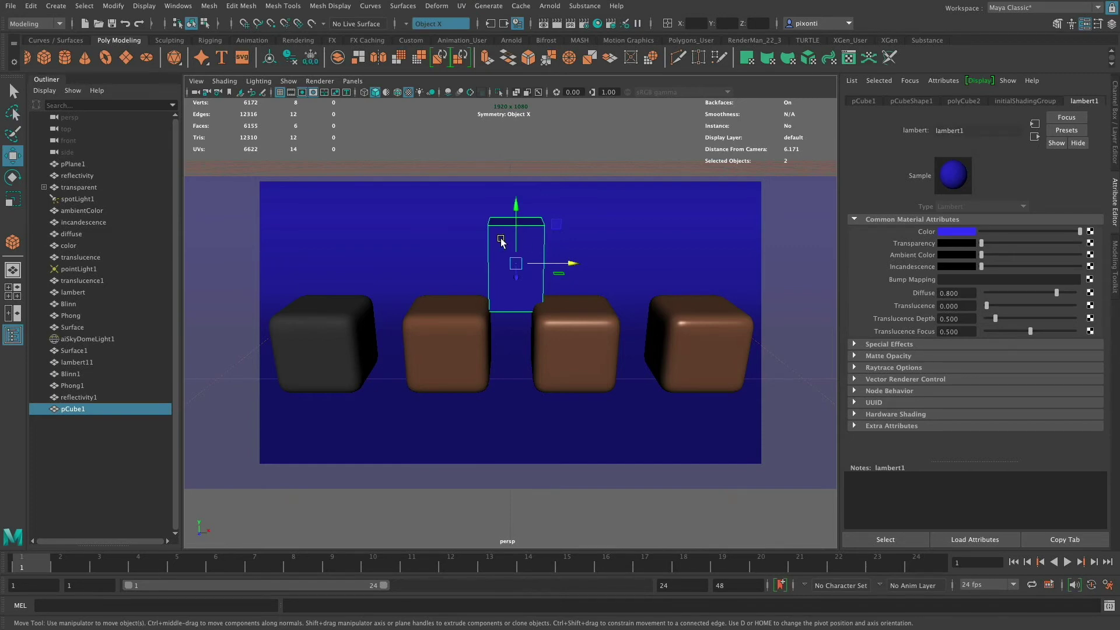
# Draw a wide polygon cylinder around the two middle cubes and show its lambert1 material.
pyautogui.click(65, 57)
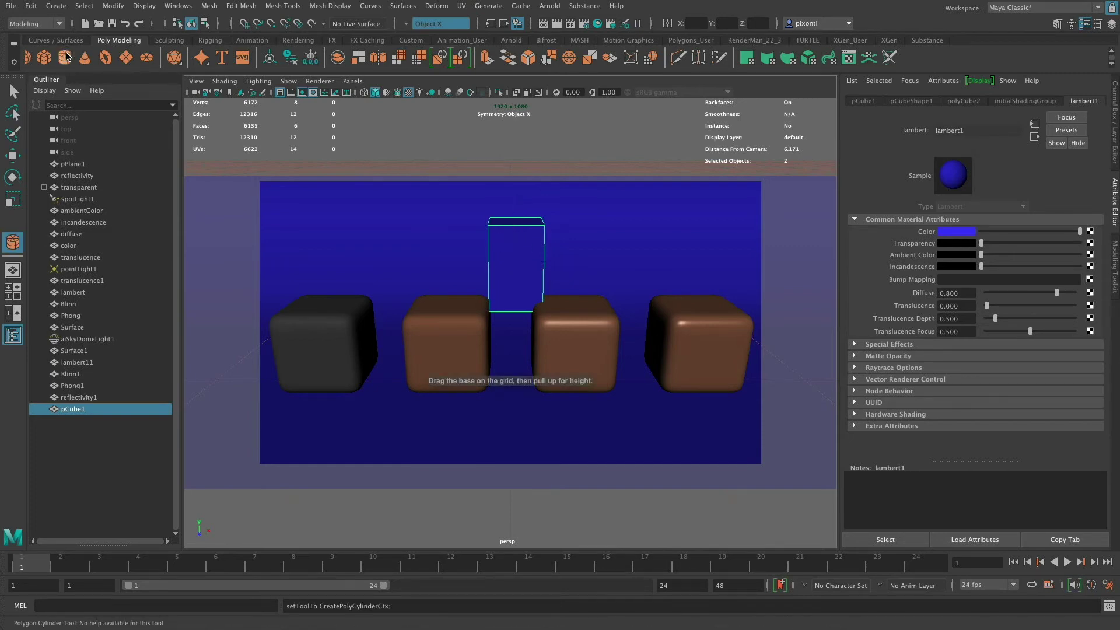
pyautogui.moveTo(513, 357); pyautogui.dragTo(511, 266)
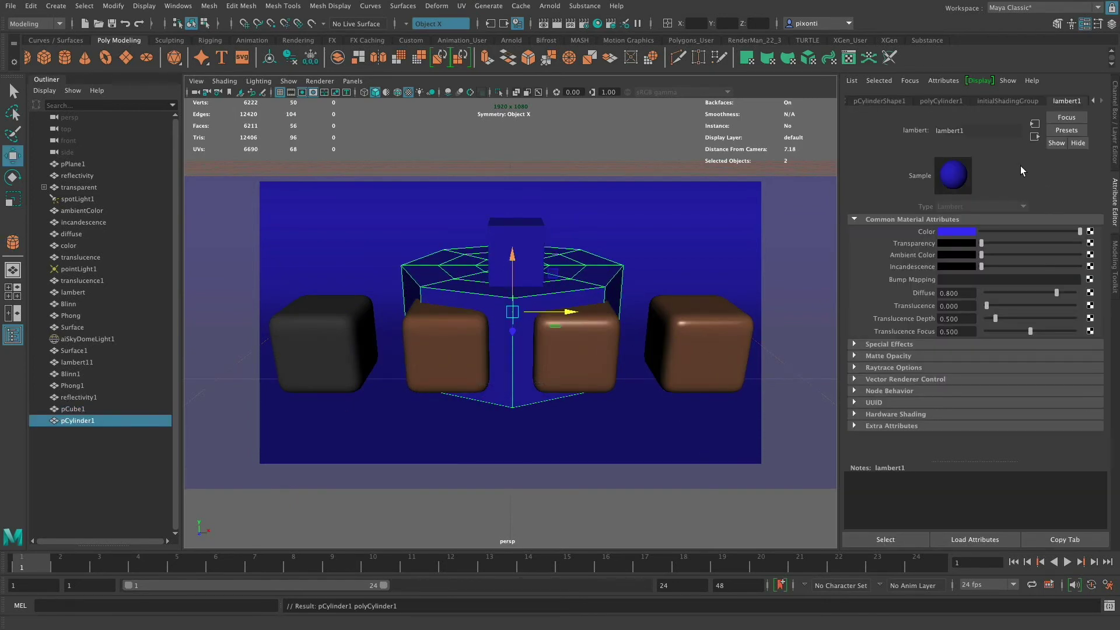
# Undo the cylinder, the lambert1 color changes and the last cube move, and shift the tall cube slightly left again.
pyautogui.press('super+z')
pyautogui.press('super+z')
pyautogui.press('super+z')
pyautogui.press('super+z')
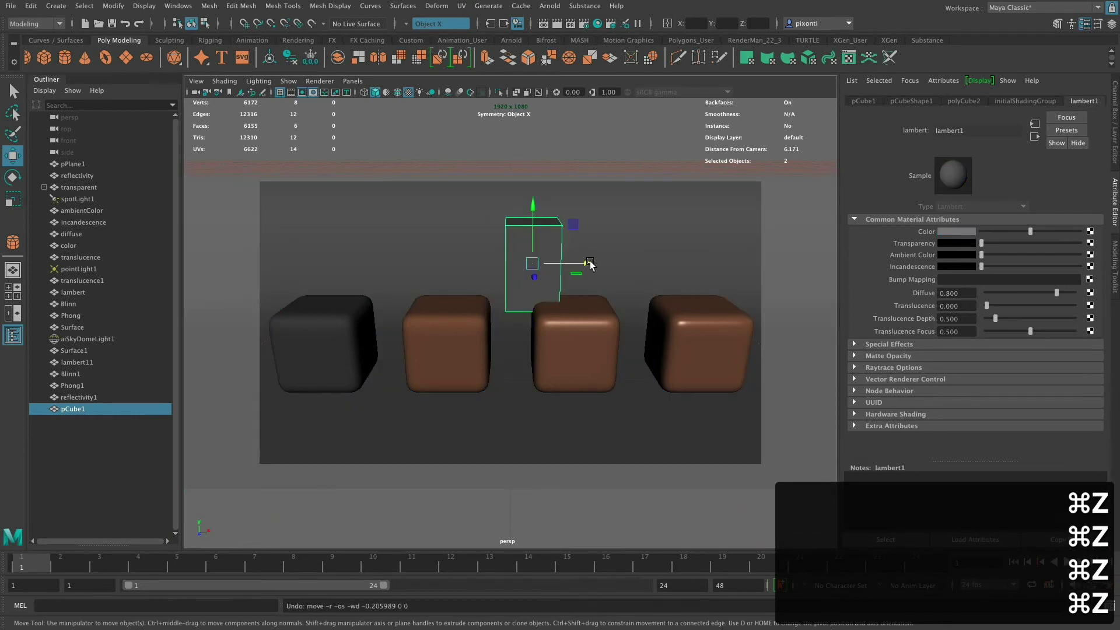
pyautogui.moveTo(588, 263); pyautogui.dragTo(573, 266)
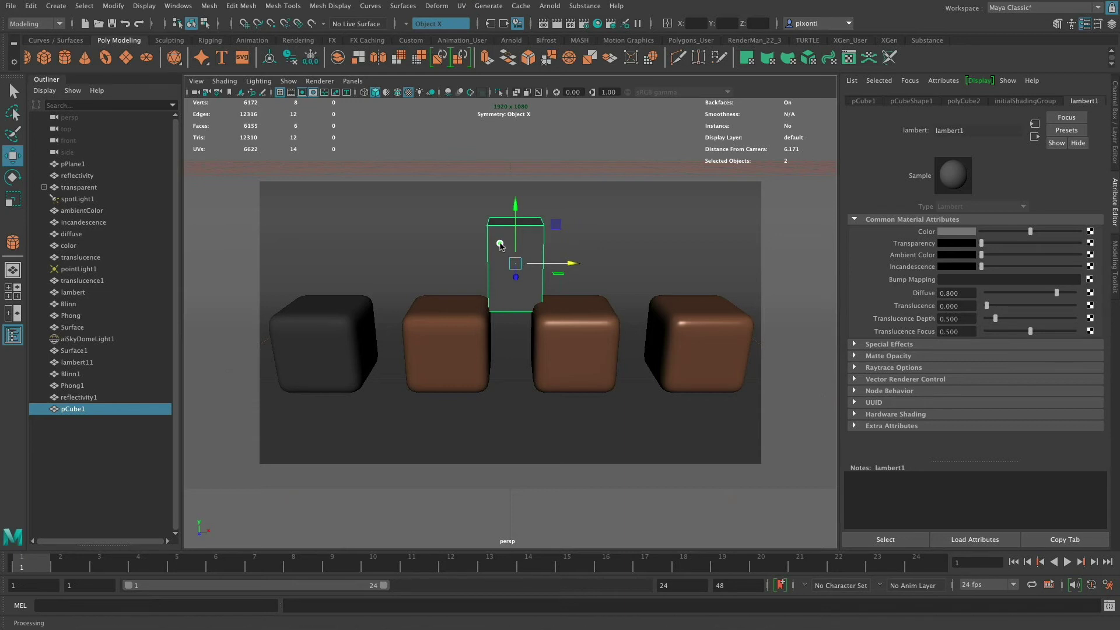
# Assign a new Arnold aiStandardSurface material to the tall cube behind the middle cubes.
pyautogui.moveTo(500, 245); pyautogui.dragTo(514, 523, button='right')
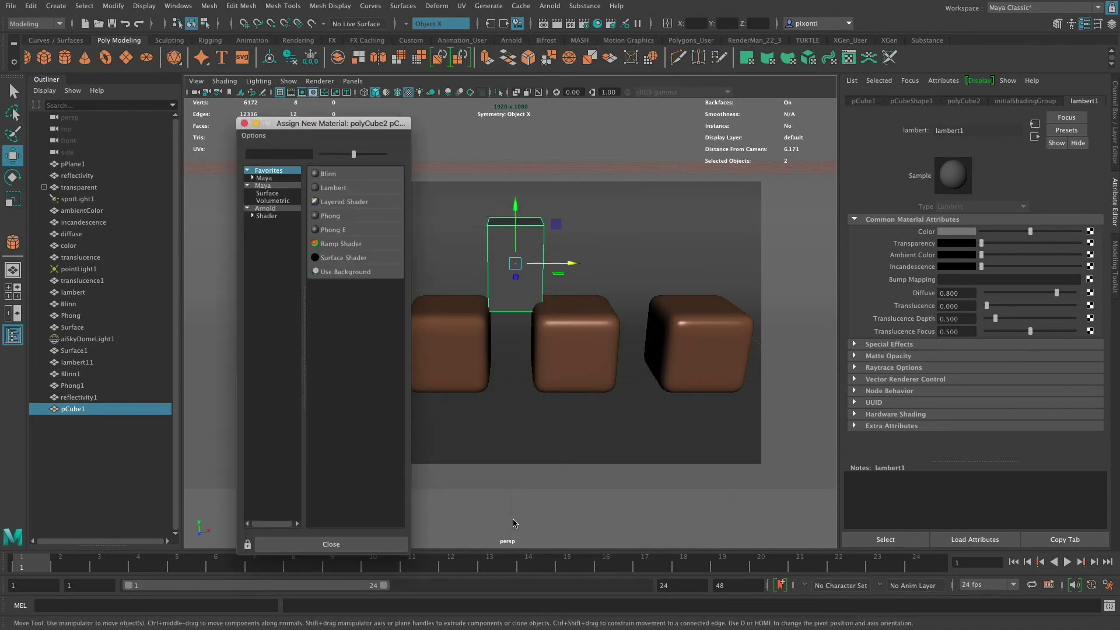
pyautogui.moveTo(334, 126); pyautogui.dragTo(361, 125)
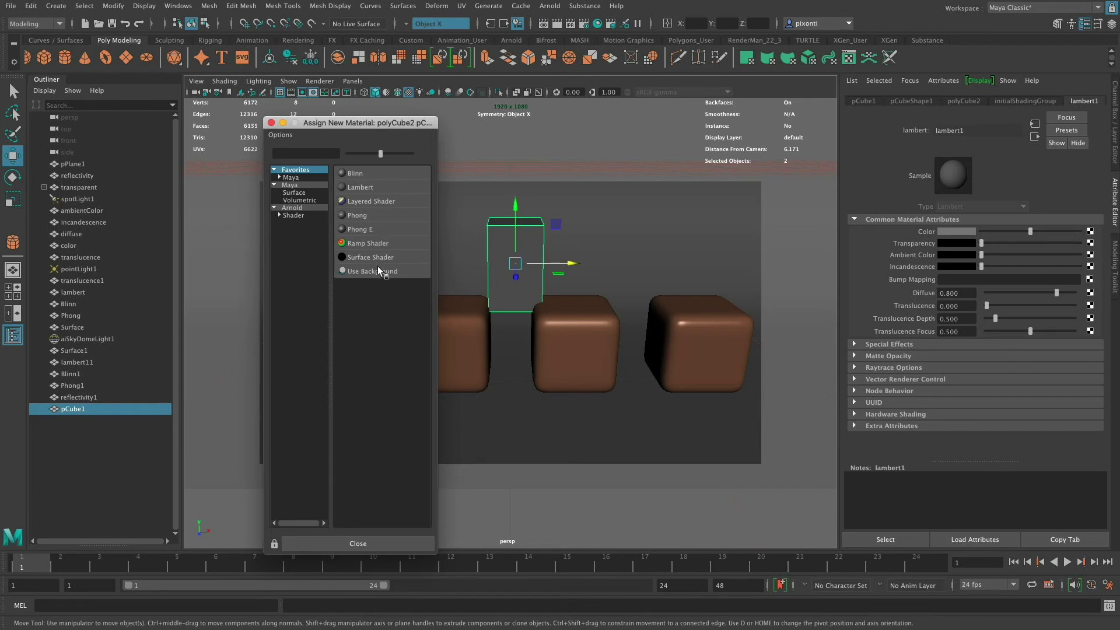
pyautogui.click(295, 215)
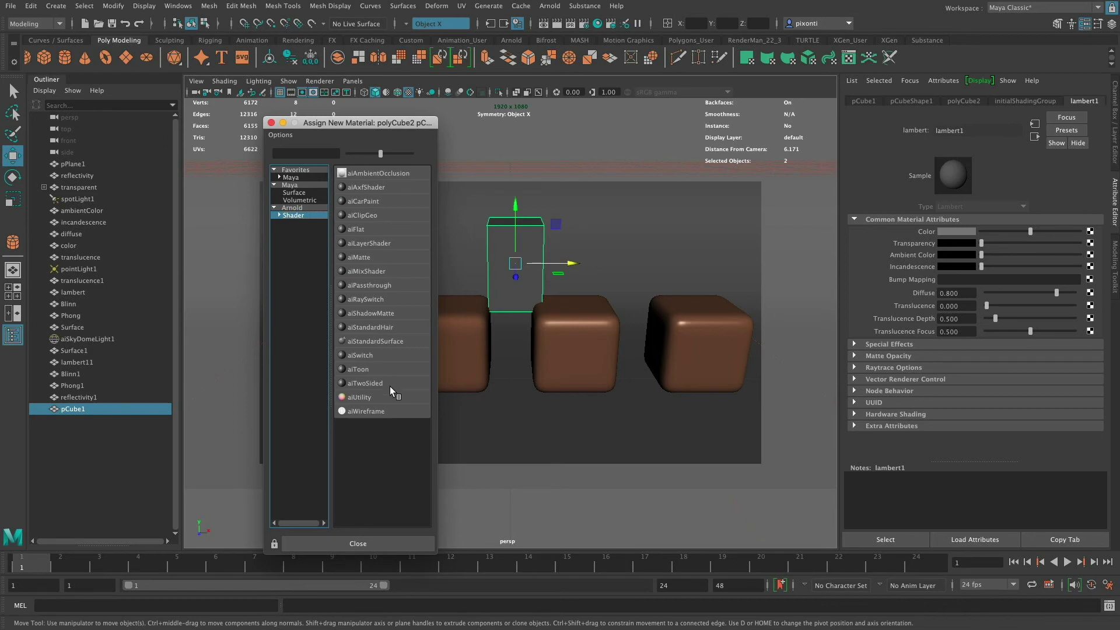
pyautogui.click(395, 341)
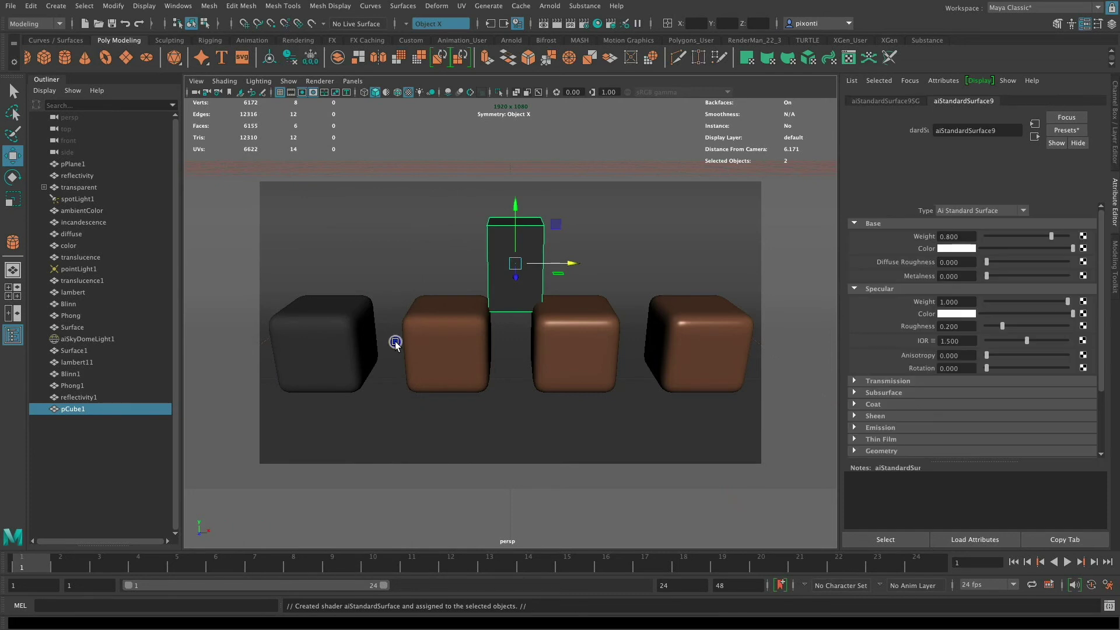
# Inspect the shader types available for the tall cube's new material and look at its shading group.
pyautogui.click(1023, 211)
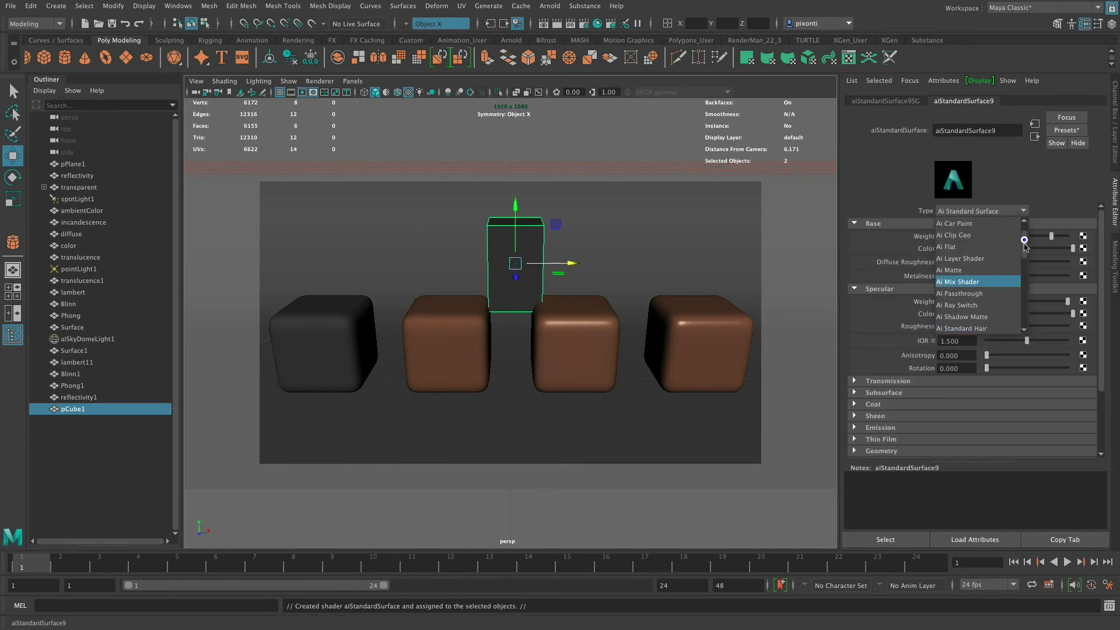
pyautogui.scroll(3, 1022, 259)
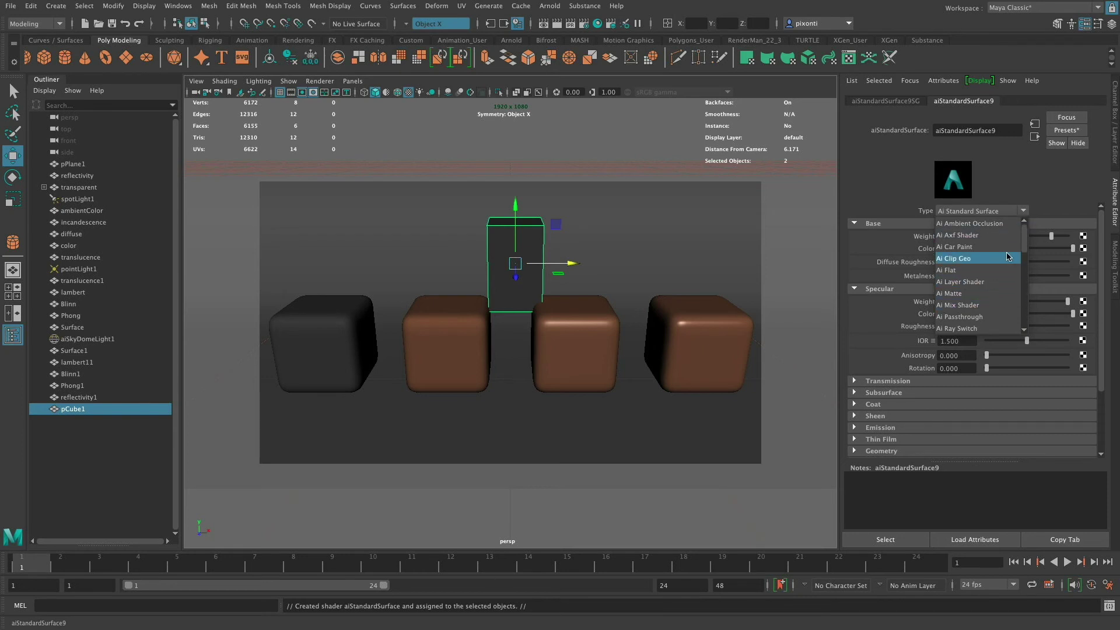
pyautogui.click(1024, 177)
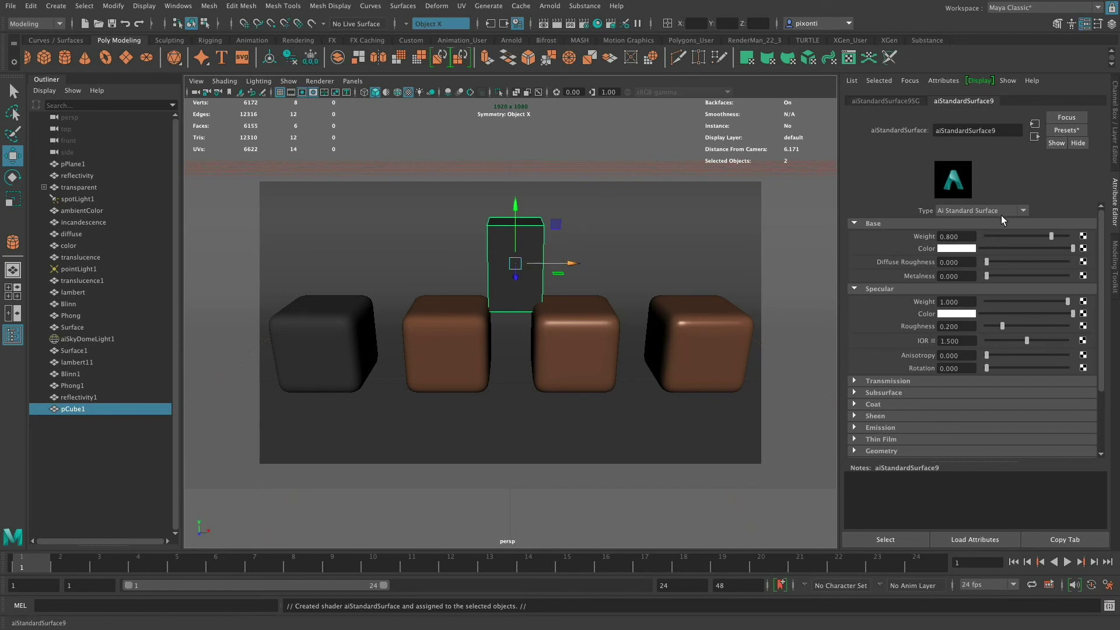
pyautogui.click(891, 100)
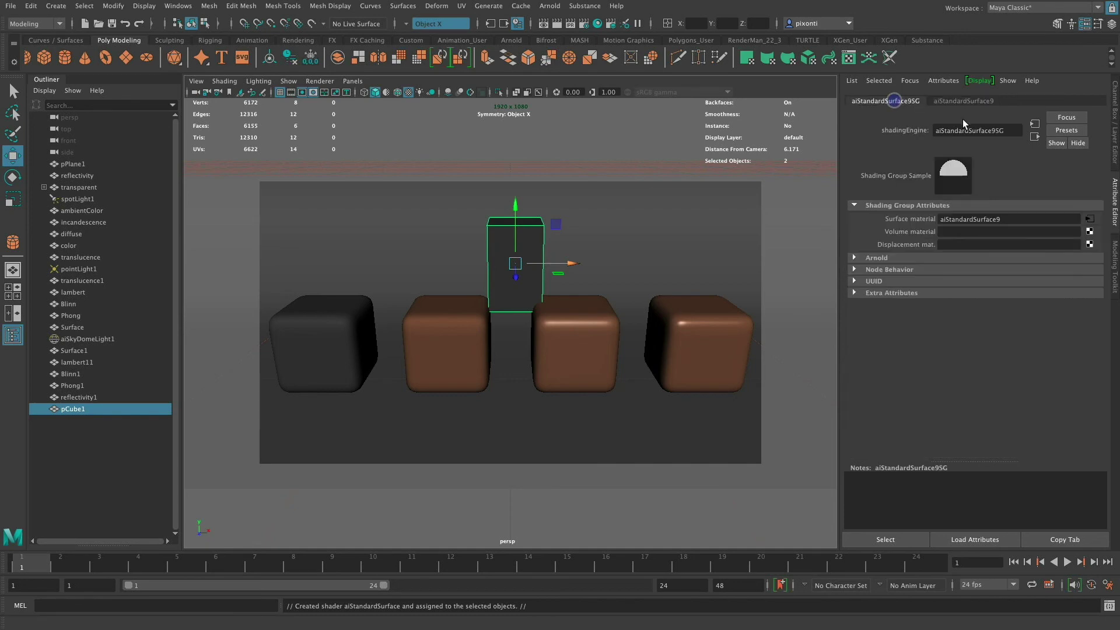
pyautogui.click(962, 100)
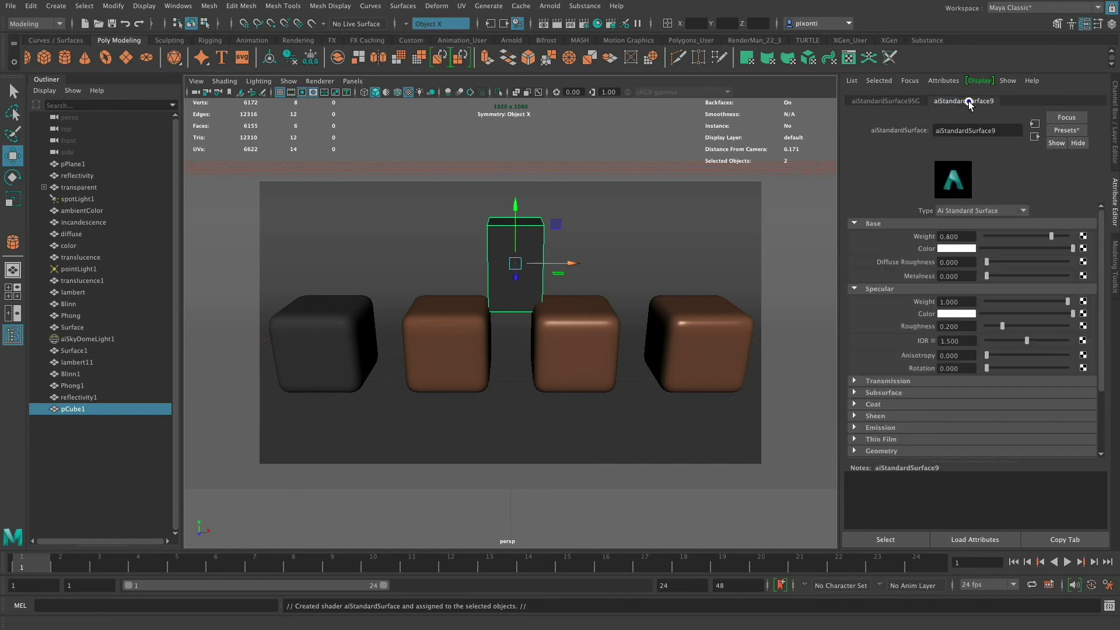
# Rename the tall cube's Arnold material as mat_cube.
pyautogui.click(1009, 129)
pyautogui.moveTo(1009, 129); pyautogui.dragTo(911, 132)
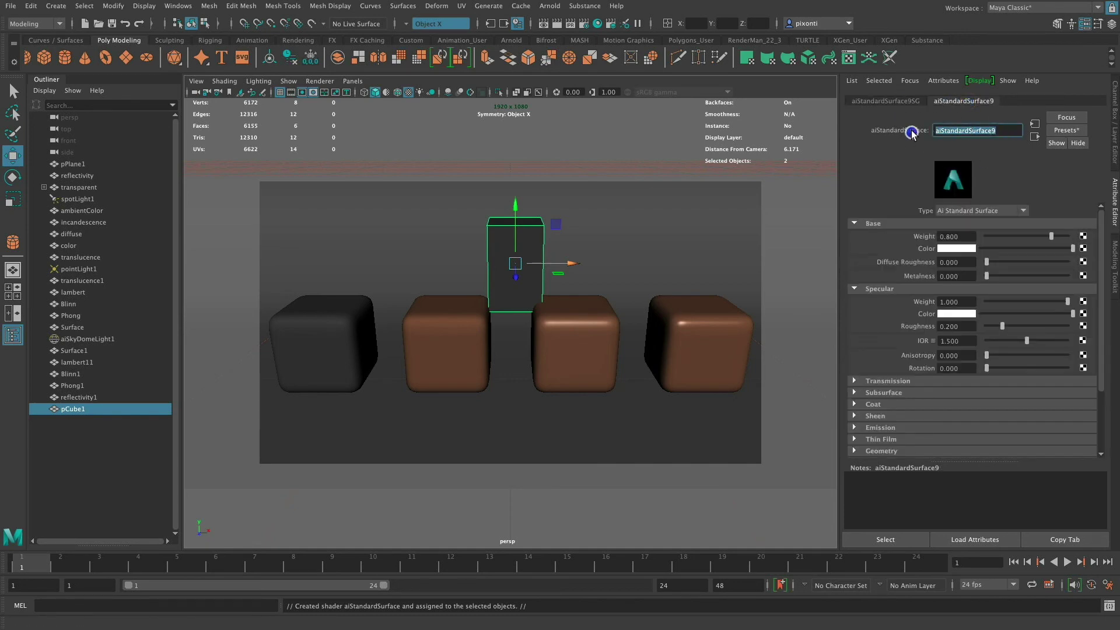
pyautogui.write('mat')
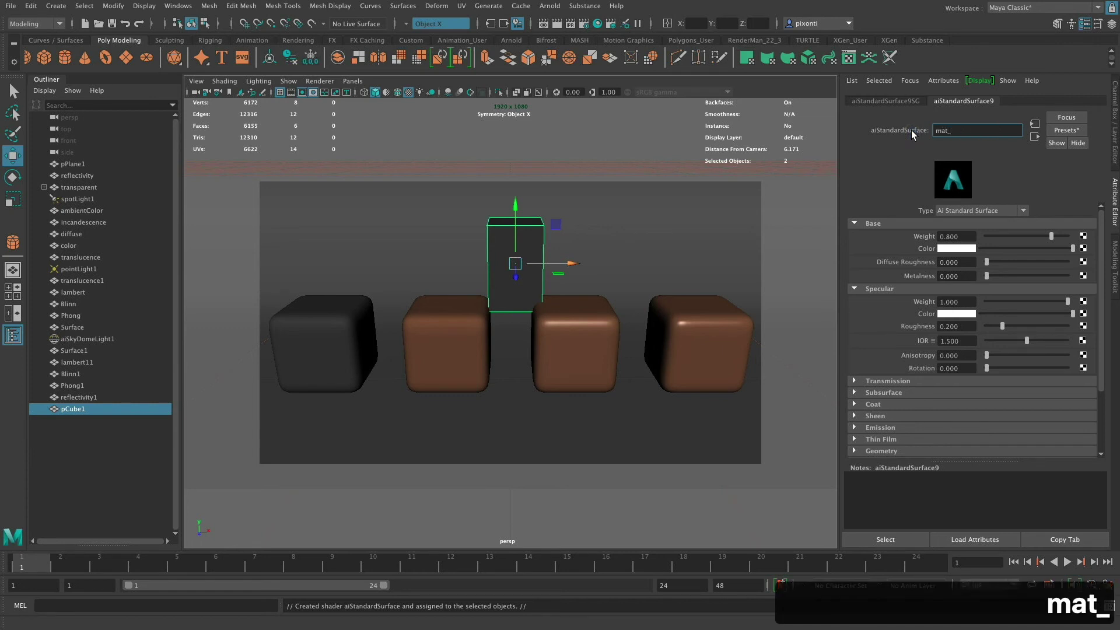
pyautogui.write('_cube')
pyautogui.press('Return')
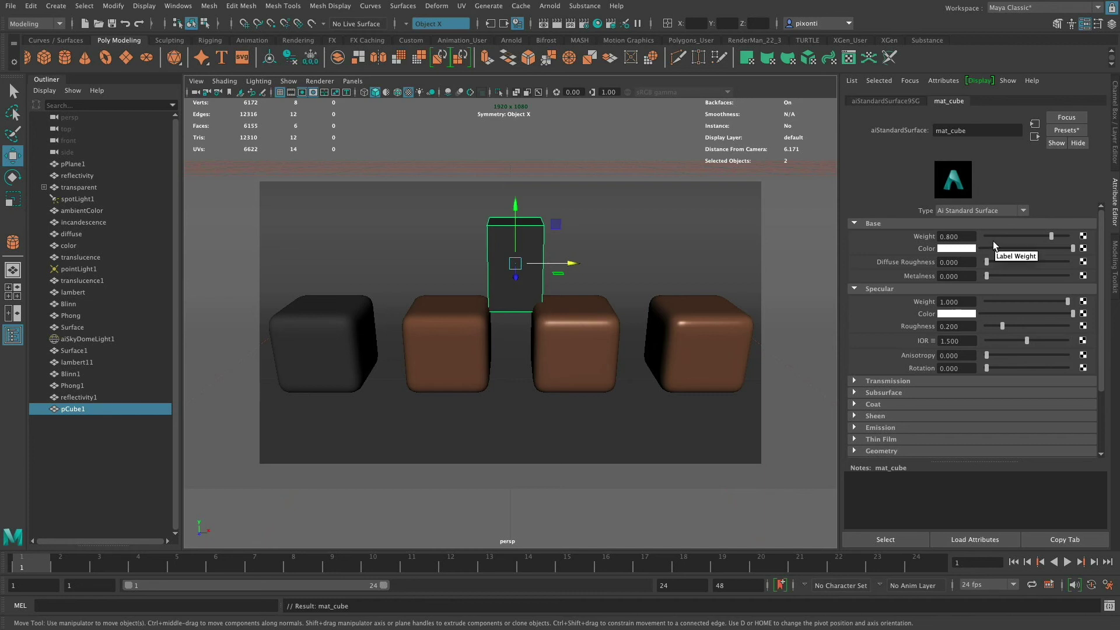
# Give mat_cube a cyan base color and set its metalness to about 0.657.
pyautogui.click(952, 251)
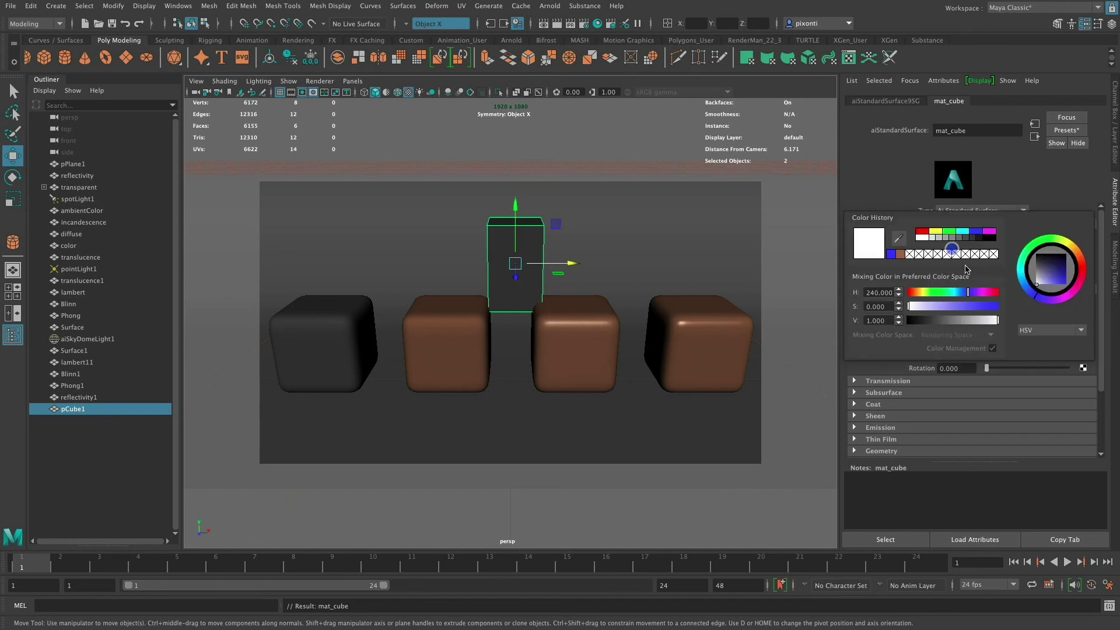
pyautogui.click(964, 233)
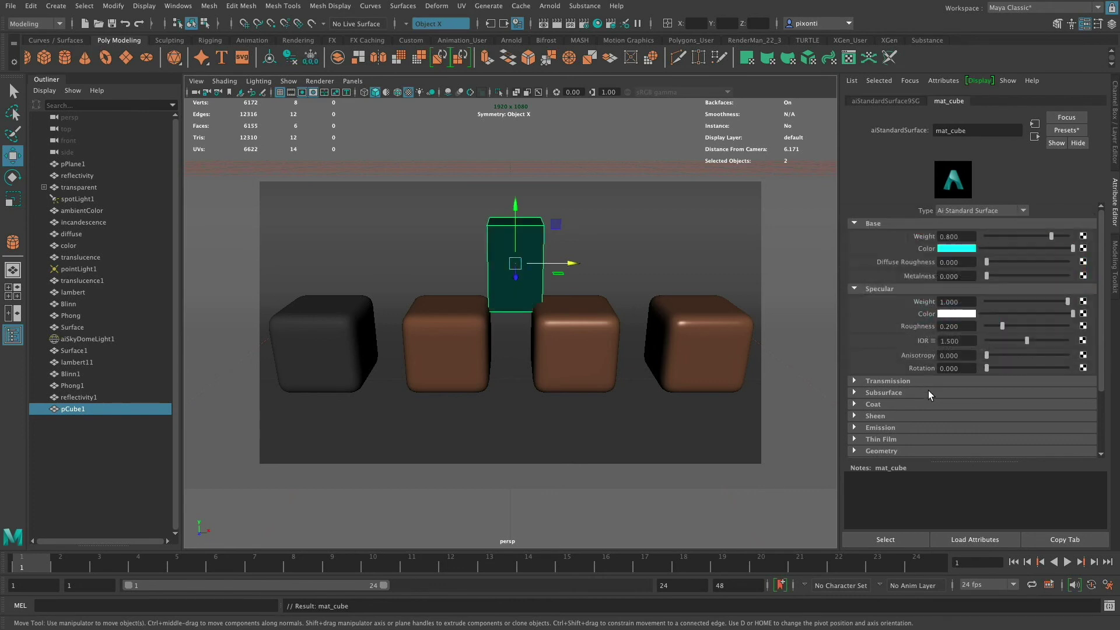
pyautogui.moveTo(987, 277); pyautogui.dragTo(1040, 275)
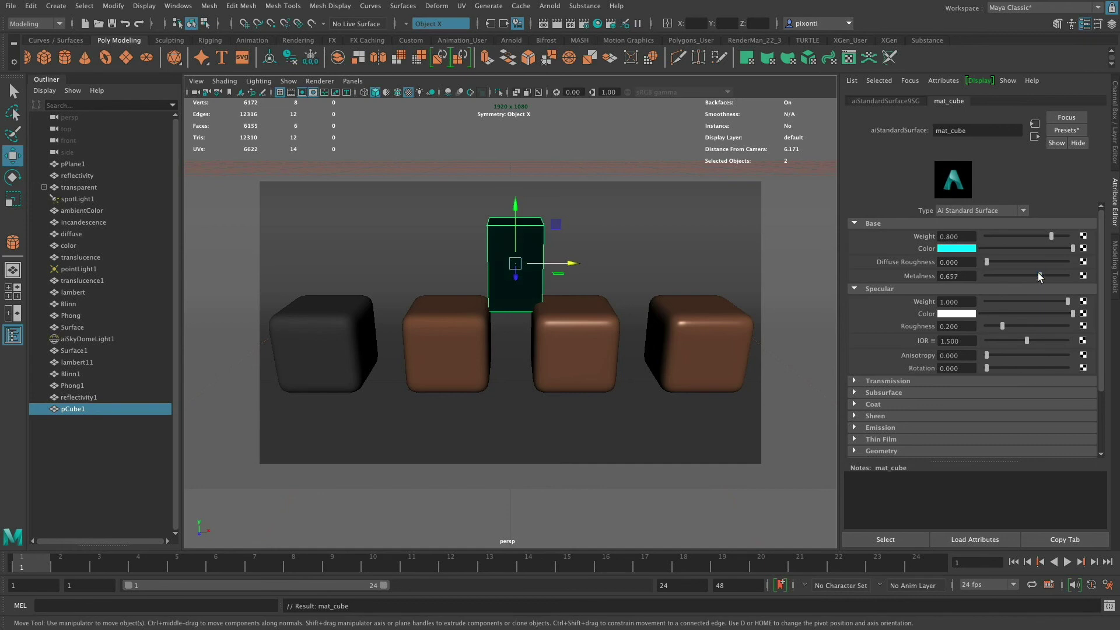
# Open the Arnold RenderView and start a live IPR render of the cubes.
pyautogui.click(554, 7)
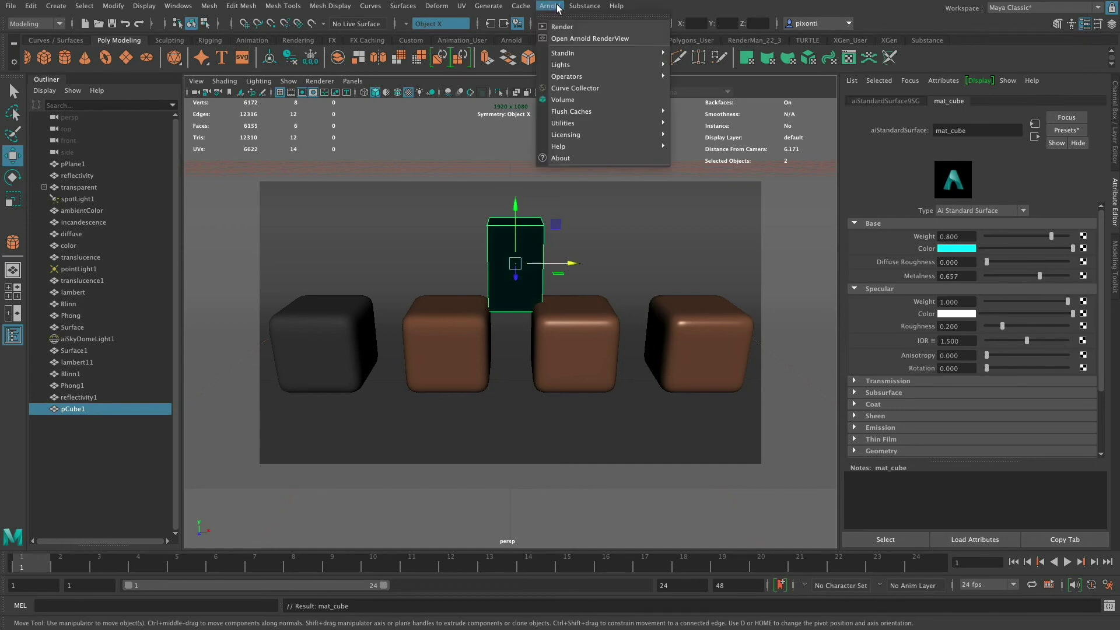
pyautogui.click(614, 39)
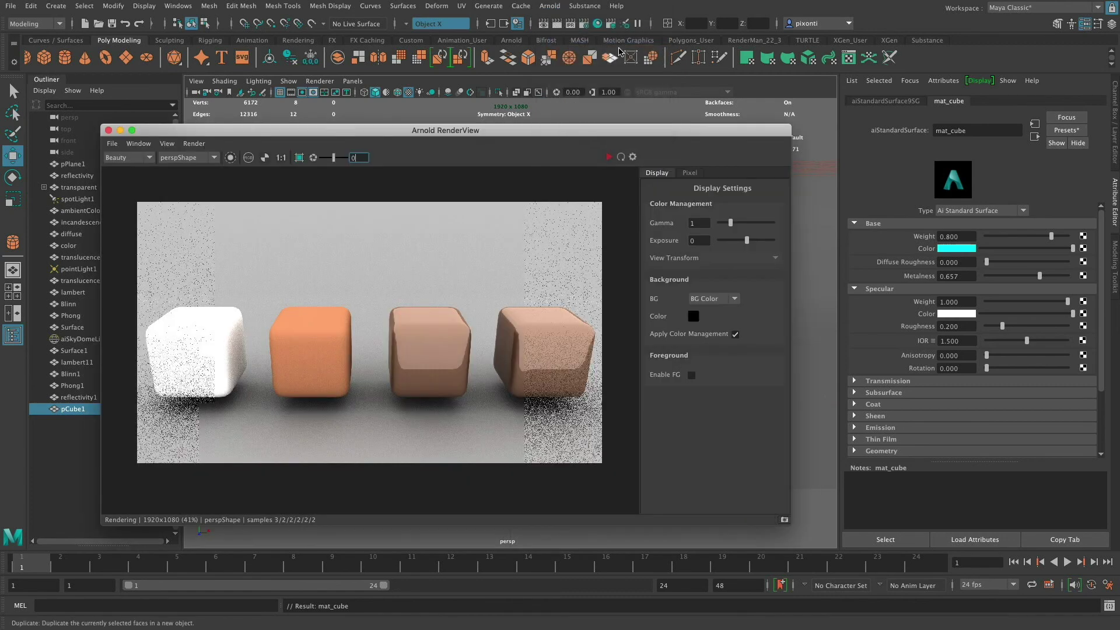
pyautogui.click(609, 158)
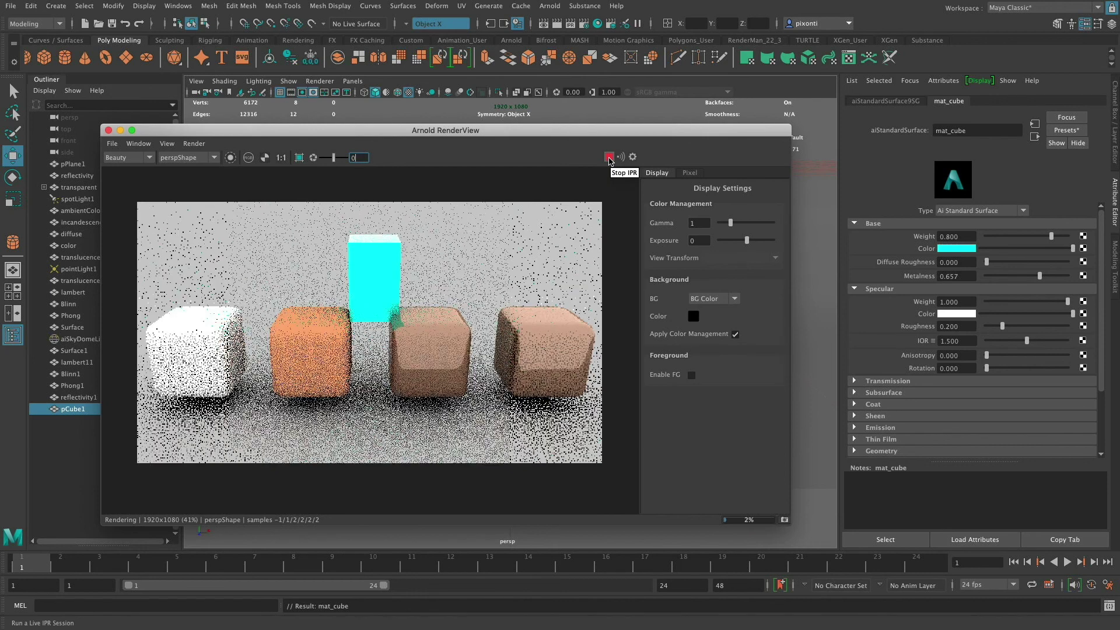
pyautogui.moveTo(731, 133); pyautogui.dragTo(724, 136)
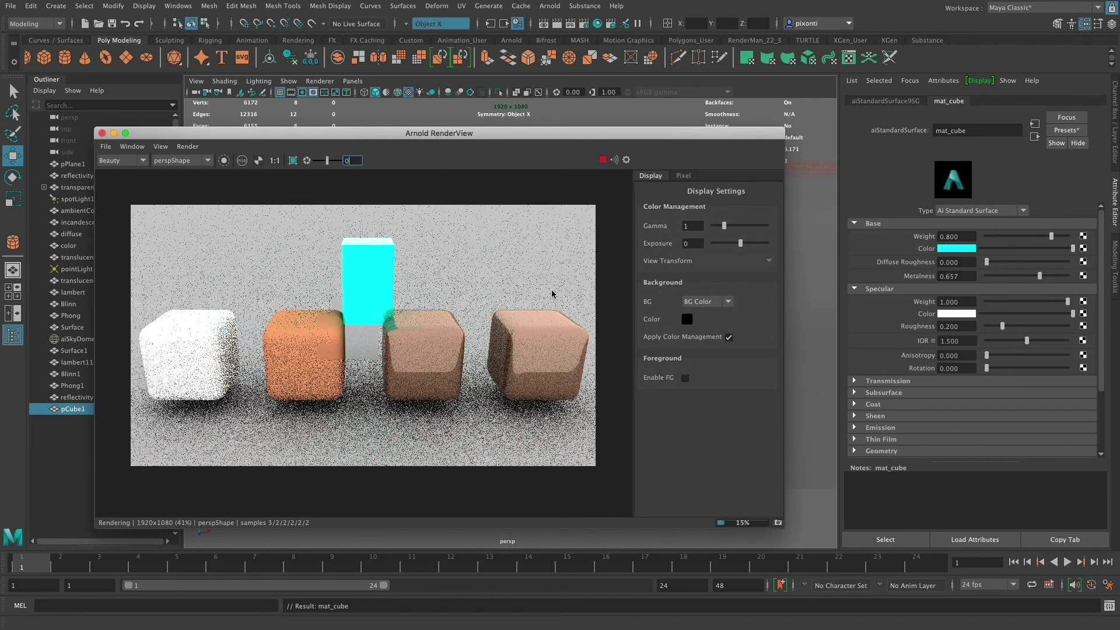
pyautogui.moveTo(385, 135); pyautogui.dragTo(418, 140)
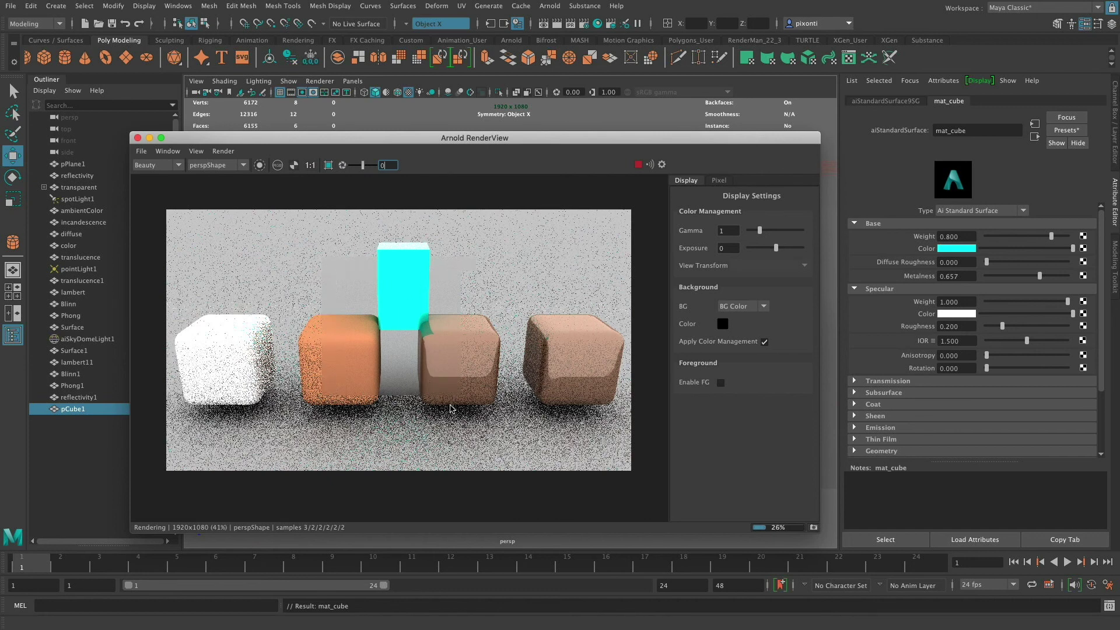
# Assign the existing mat_cube material to the black Surface cube, keeping both the viewport cubes and the render in sight.
pyautogui.moveTo(581, 140); pyautogui.dragTo(630, 389)
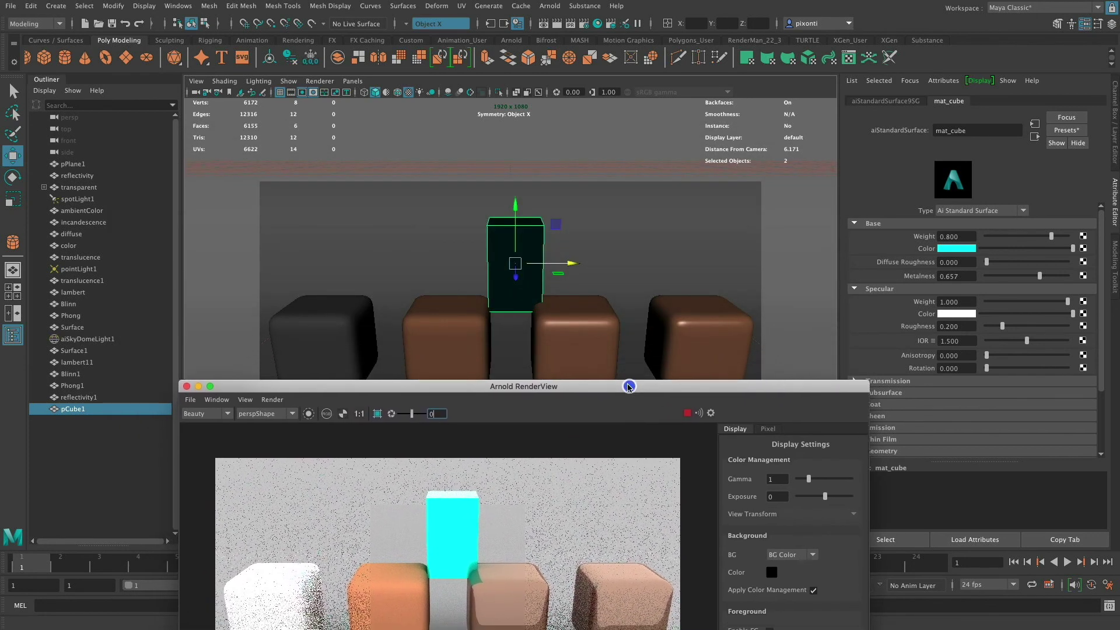
pyautogui.click(341, 335)
pyautogui.rightClick(343, 324)
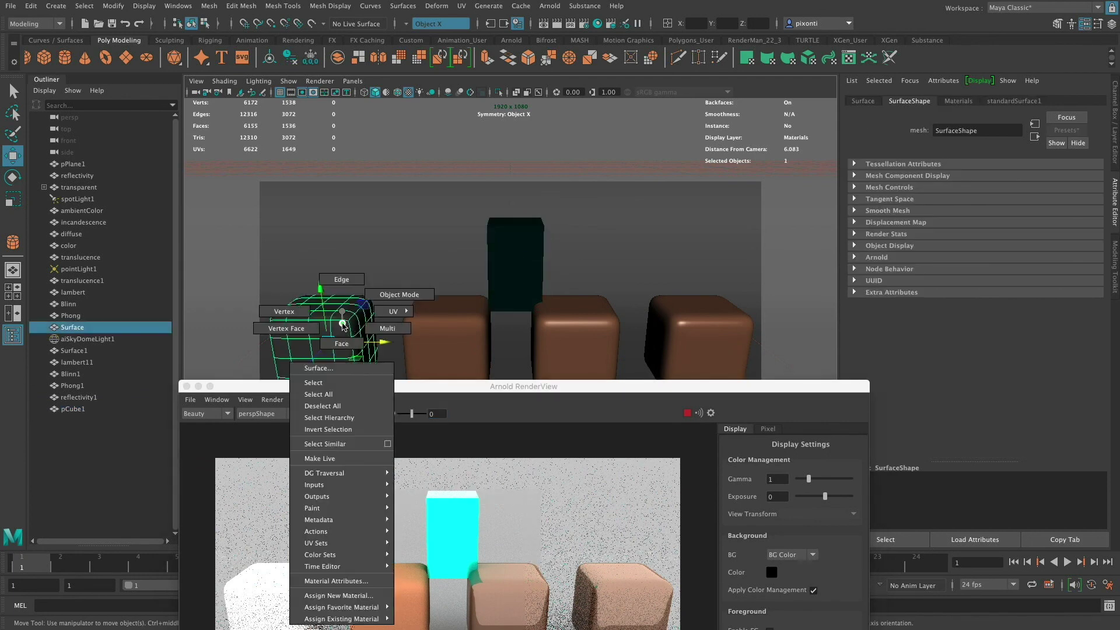
pyautogui.rightClick(326, 325)
pyautogui.moveTo(344, 618)
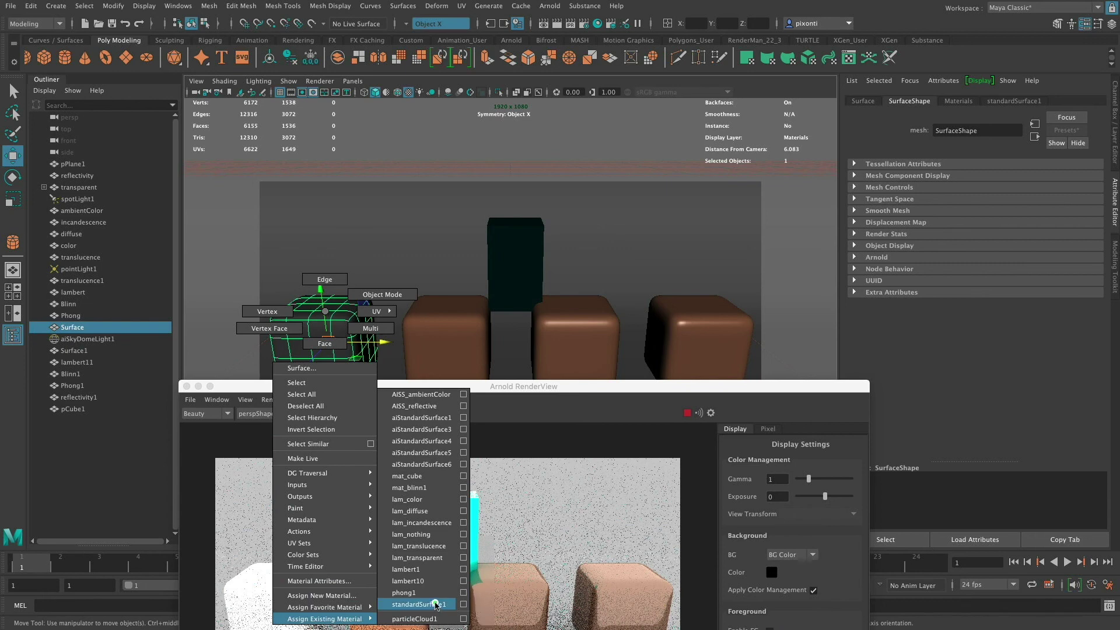
pyautogui.click(442, 476)
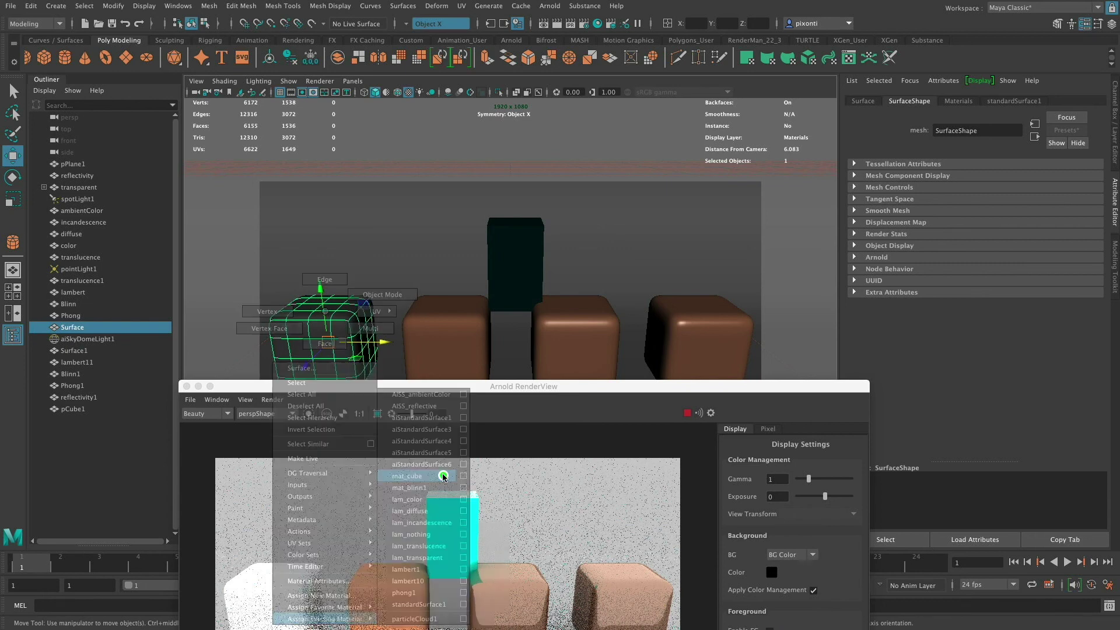
pyautogui.moveTo(482, 386); pyautogui.dragTo(490, 346)
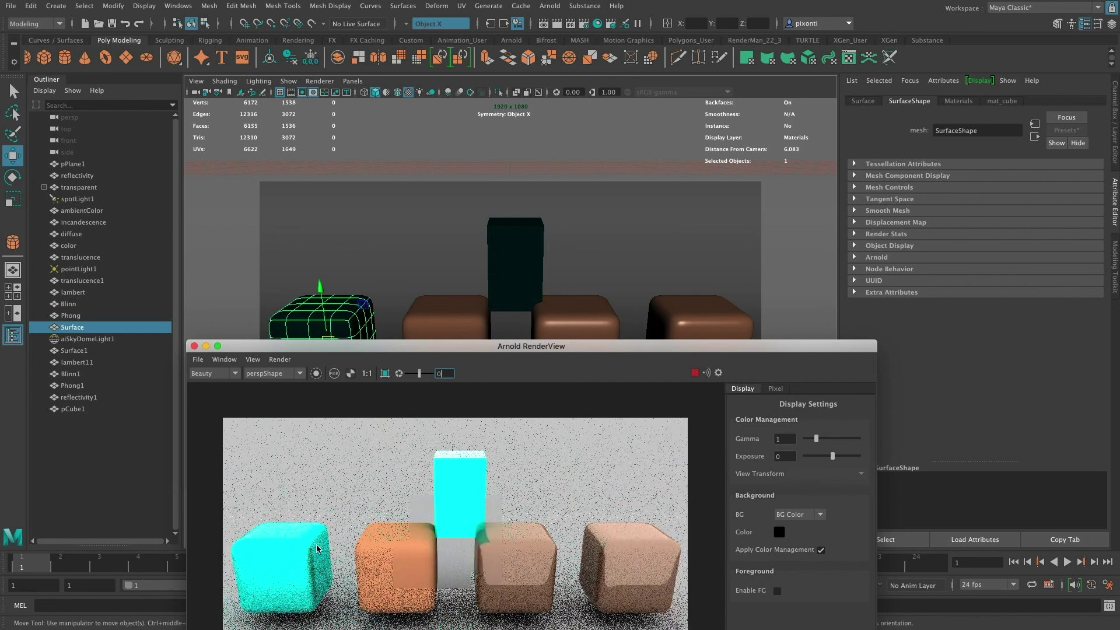
# Set the metalness of mat_cube to 1.000, keeping the live render beside its attributes.
pyautogui.click(1002, 101)
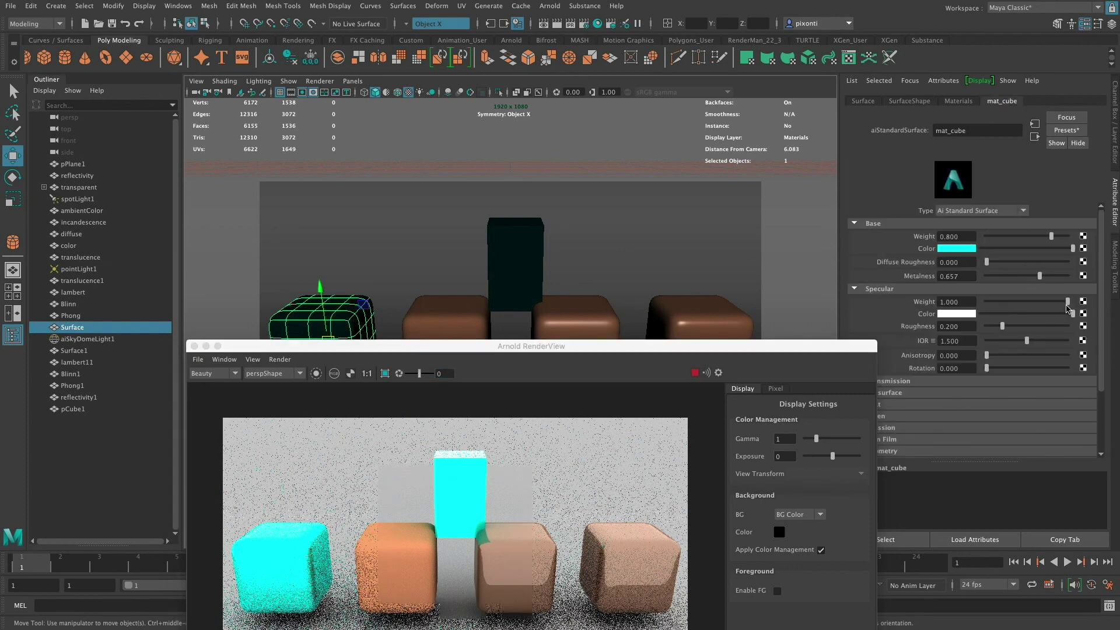
pyautogui.click(1038, 276)
pyautogui.moveTo(1039, 277); pyautogui.dragTo(1035, 277)
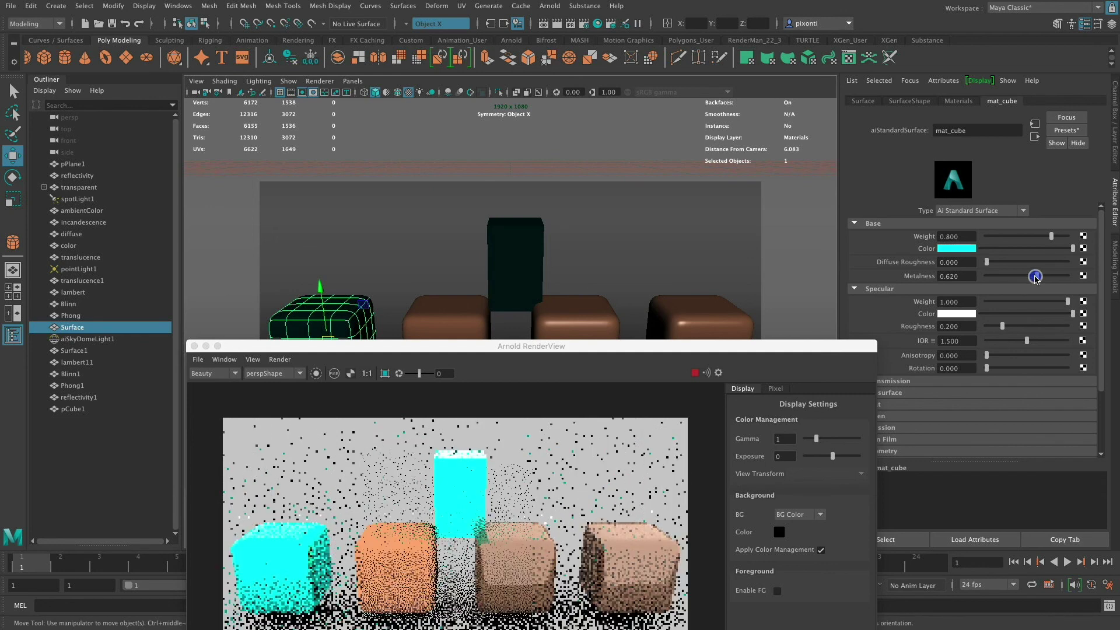
pyautogui.moveTo(758, 346); pyautogui.dragTo(734, 347)
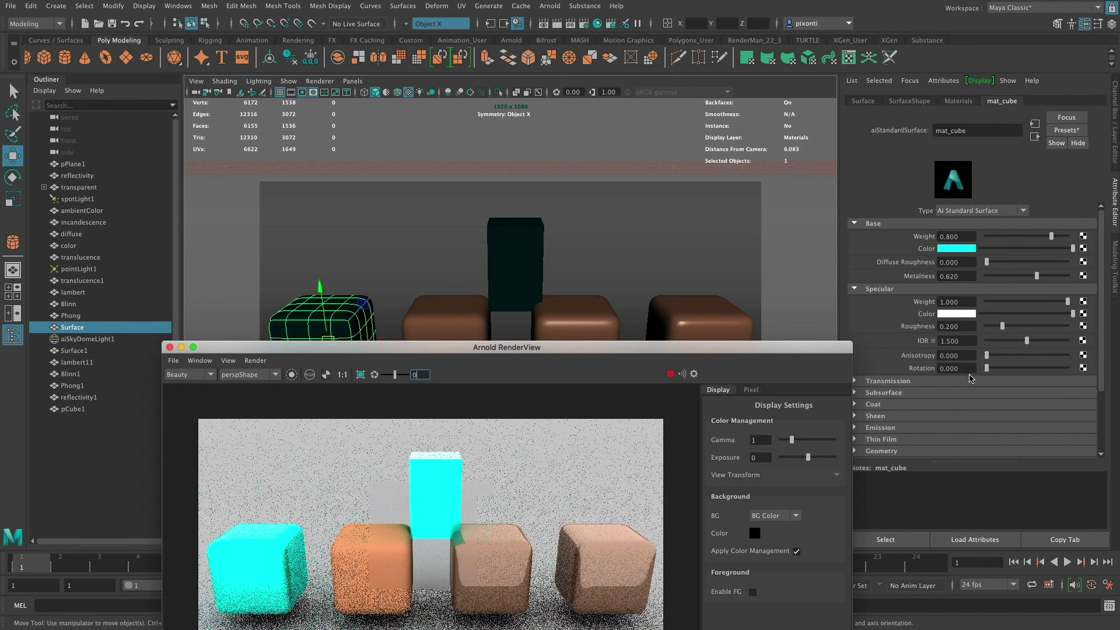
pyautogui.moveTo(783, 348); pyautogui.dragTo(772, 348)
pyautogui.moveTo(1037, 275); pyautogui.dragTo(1075, 276)
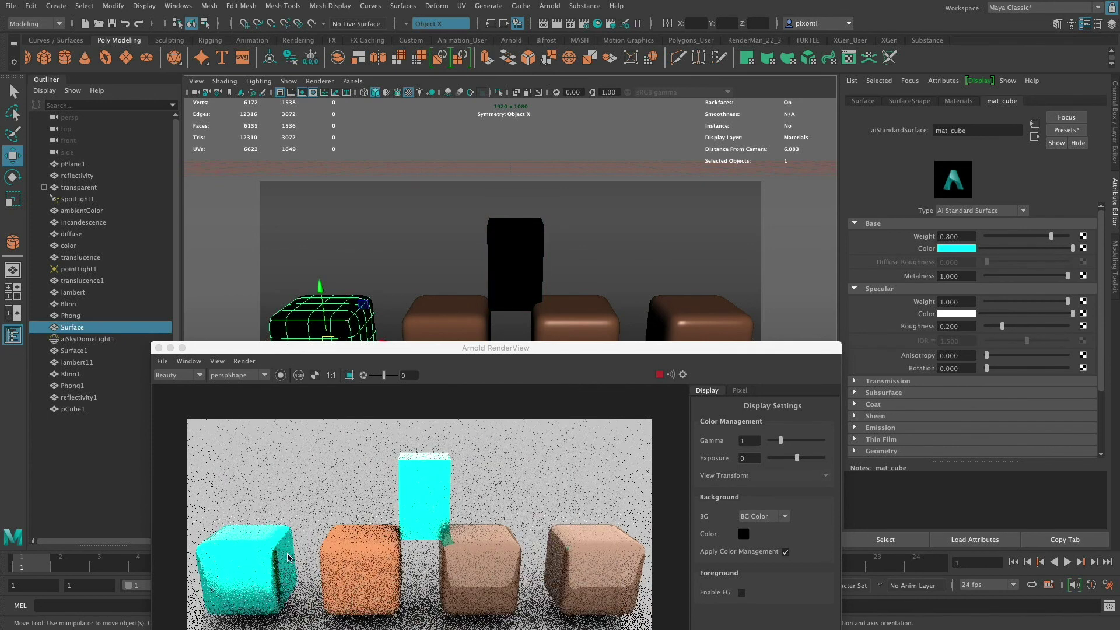
pyautogui.moveTo(287, 348); pyautogui.dragTo(271, 344)
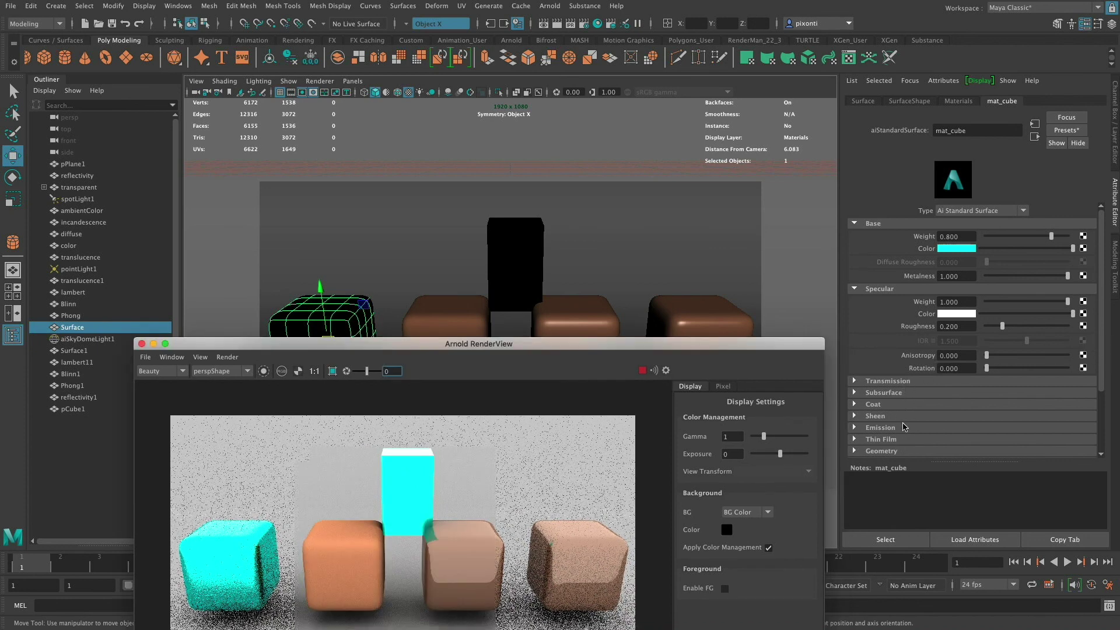
# Look at mat_cube's Transmission and Emission attributes, and bring the whole rendered image into view.
pyautogui.click(904, 383)
pyautogui.click(932, 380)
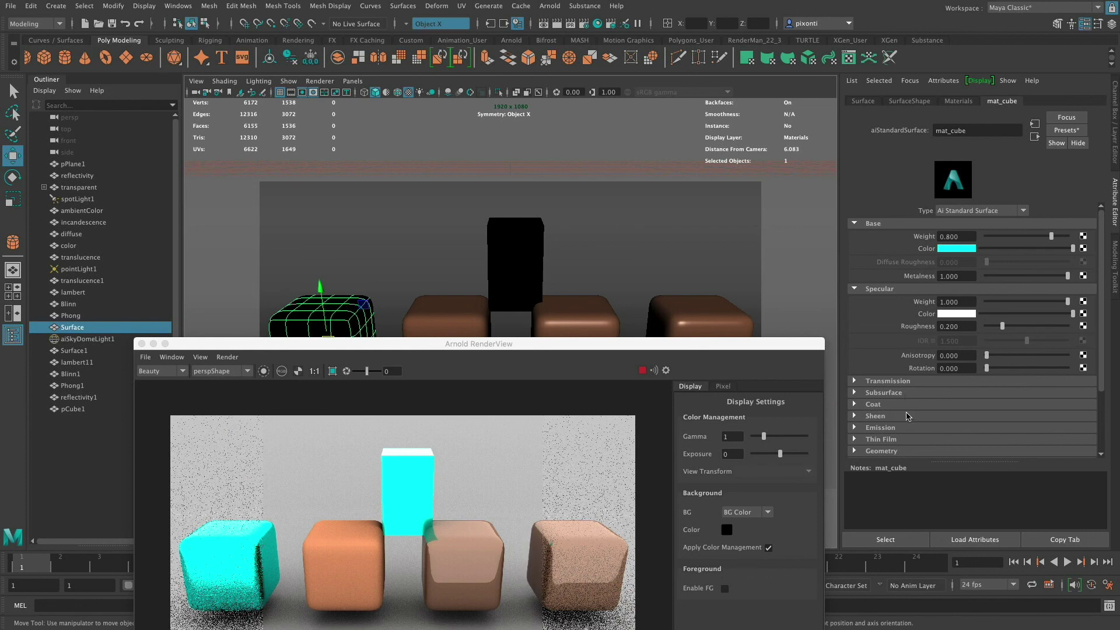
pyautogui.click(912, 429)
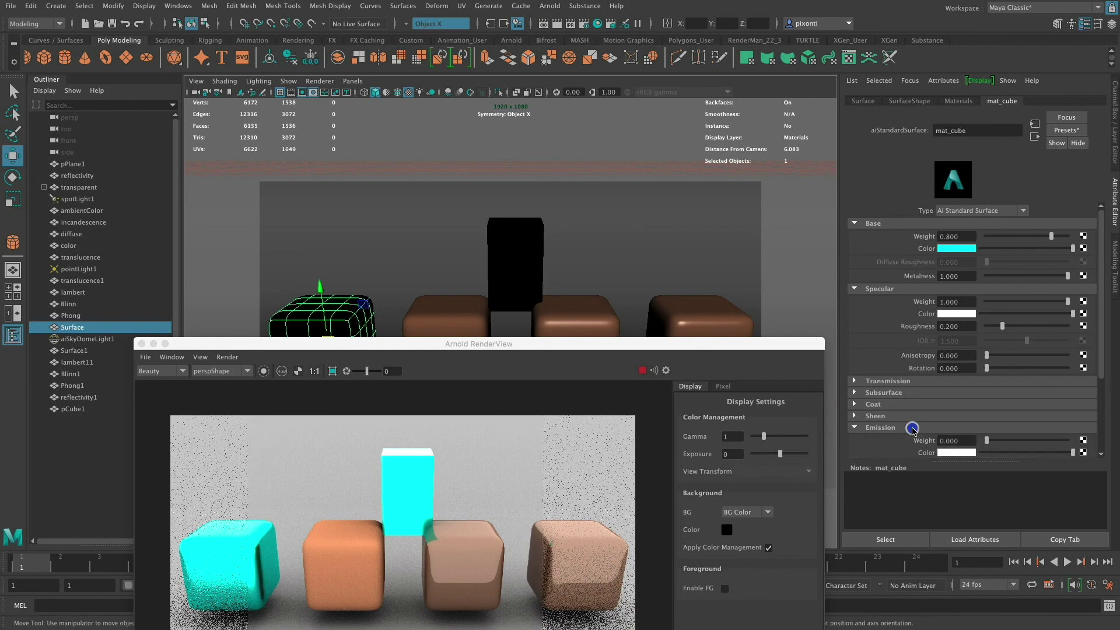
pyautogui.click(873, 432)
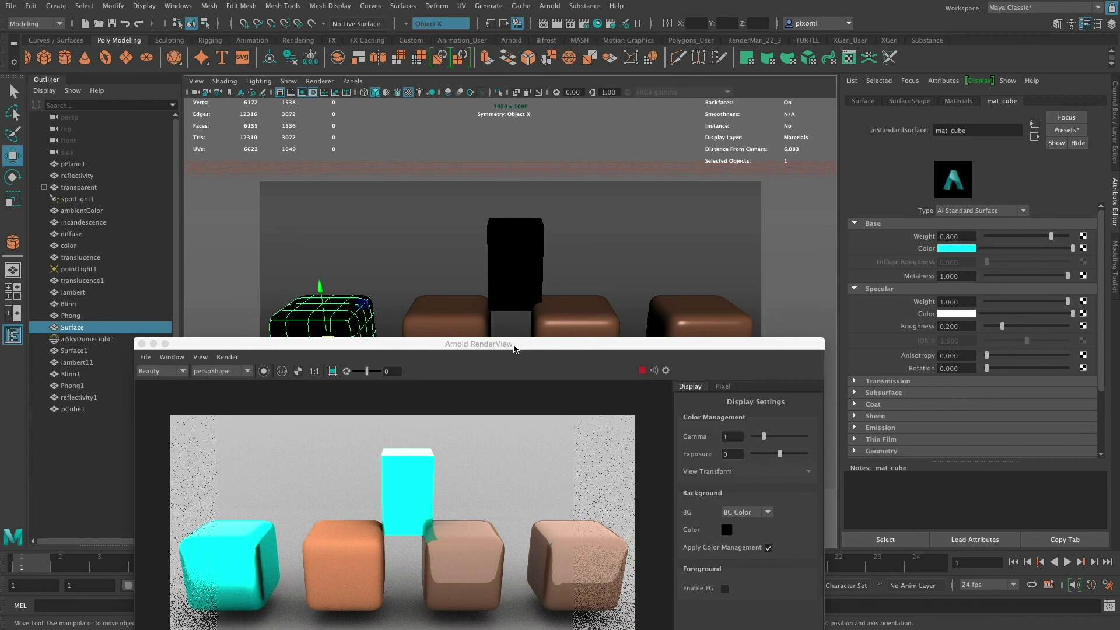
pyautogui.moveTo(518, 345); pyautogui.dragTo(581, 132)
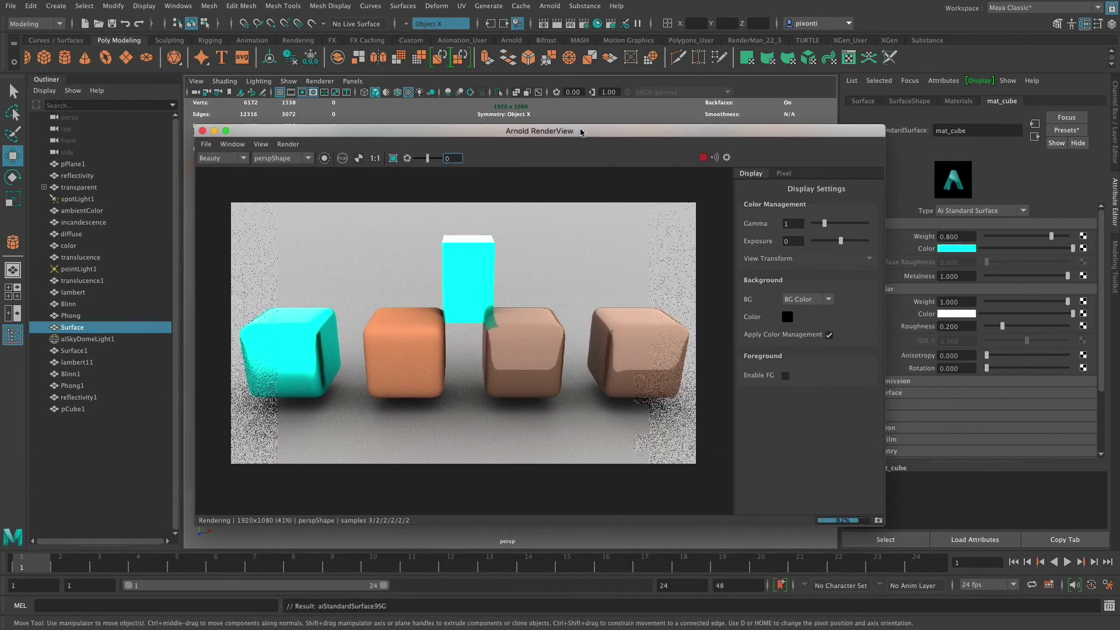